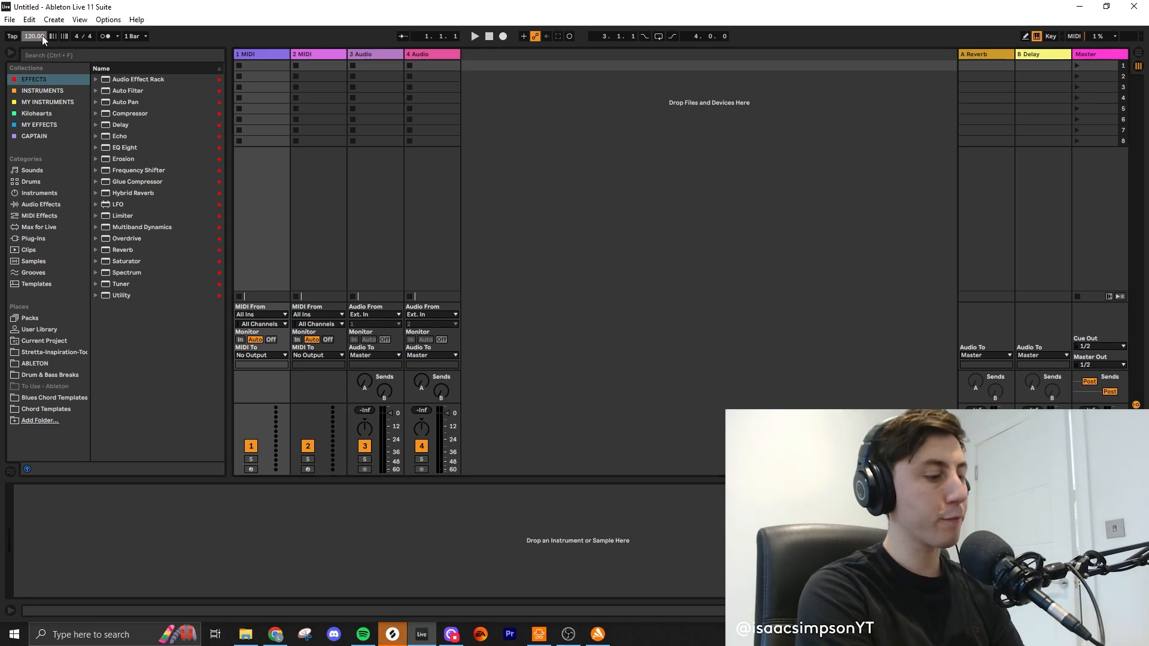
# Step: Set the project tempo to 174 BPM
pyautogui.write('4')
pyautogui.press('Return')
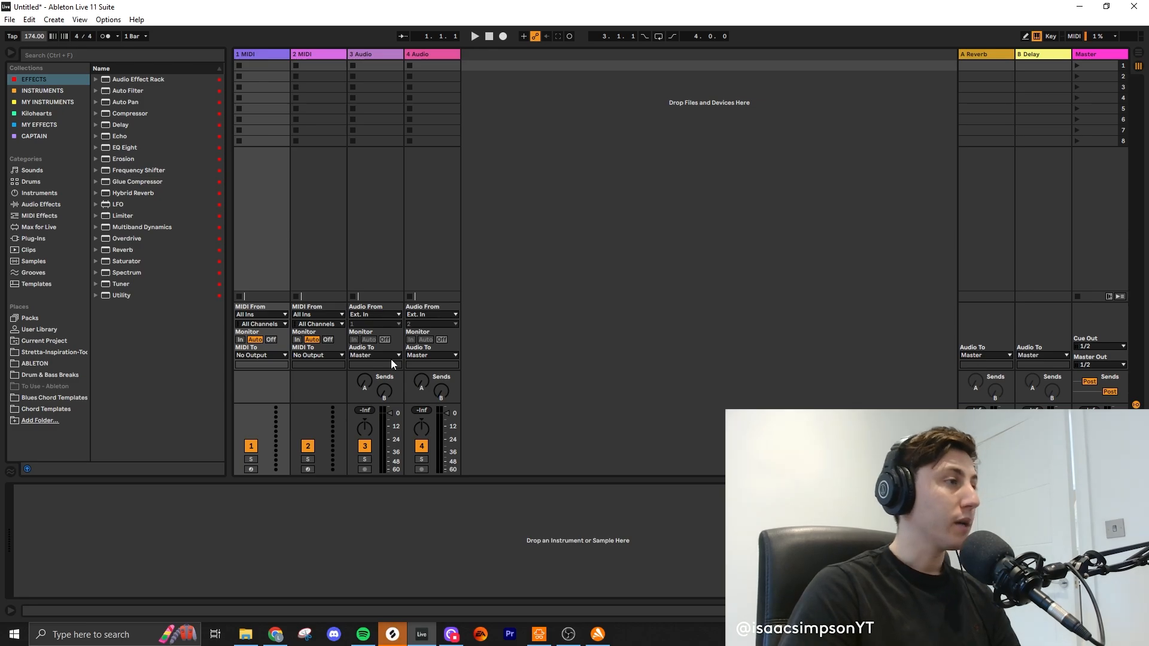
pyautogui.click(399, 639)
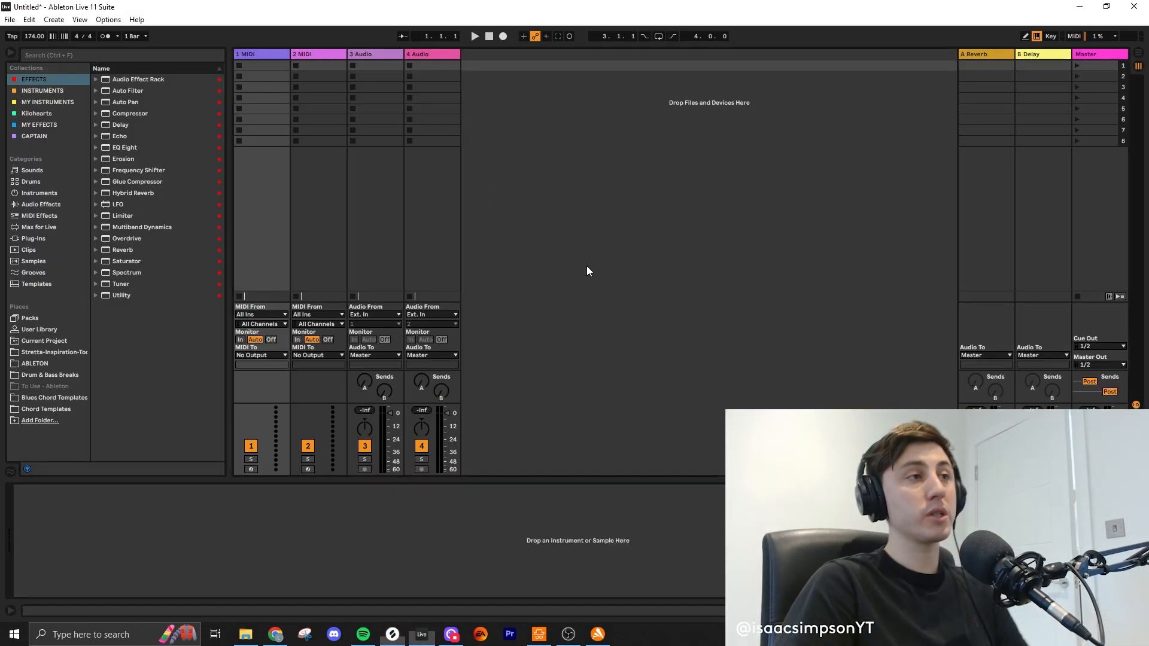
# Step: Switch to Arrangement View and delete the two MIDI tracks and the first audio track
pyautogui.press('Tab')
pyautogui.click(976, 220)
pyautogui.keyDown('shift'); pyautogui.click(989, 123); pyautogui.keyUp('shift')
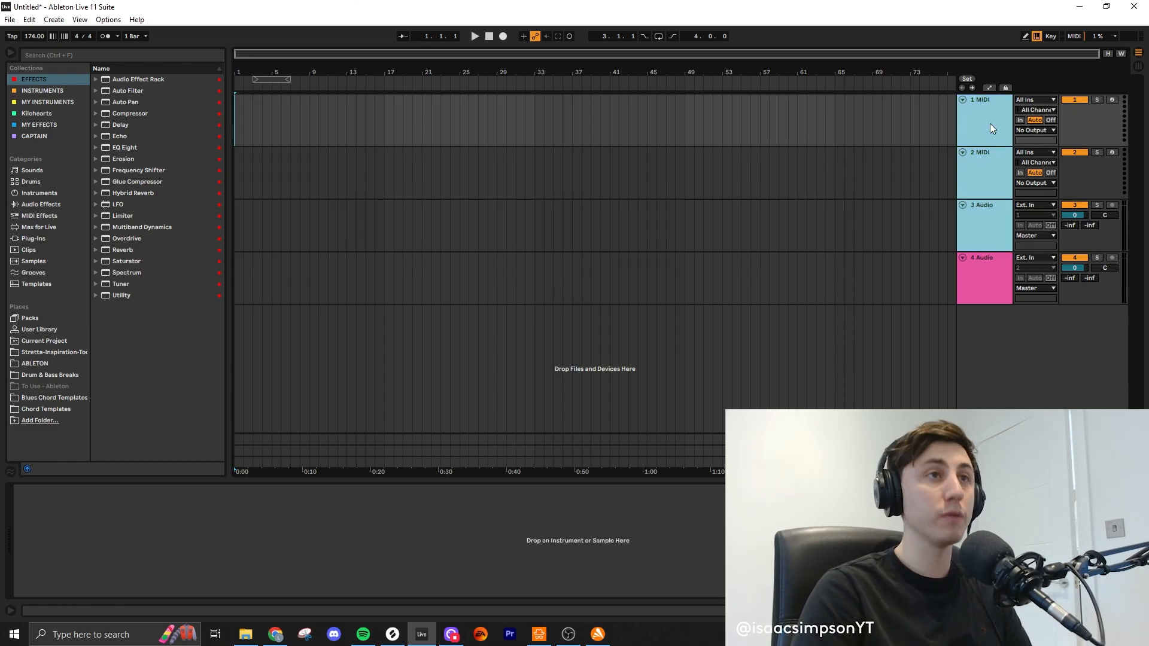
pyautogui.press('Delete')
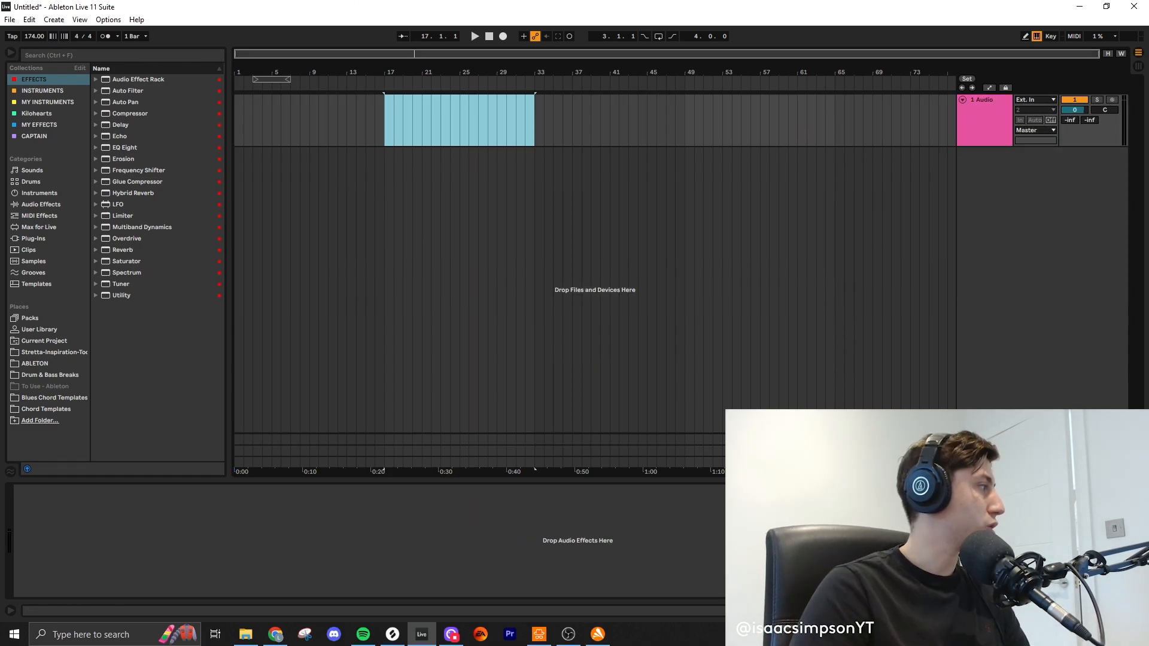
# Step: Move the 006 Kick sample onto its own new audio track at bar 17 and name the track KICK
pyautogui.hotkey('alt', 'Tab')
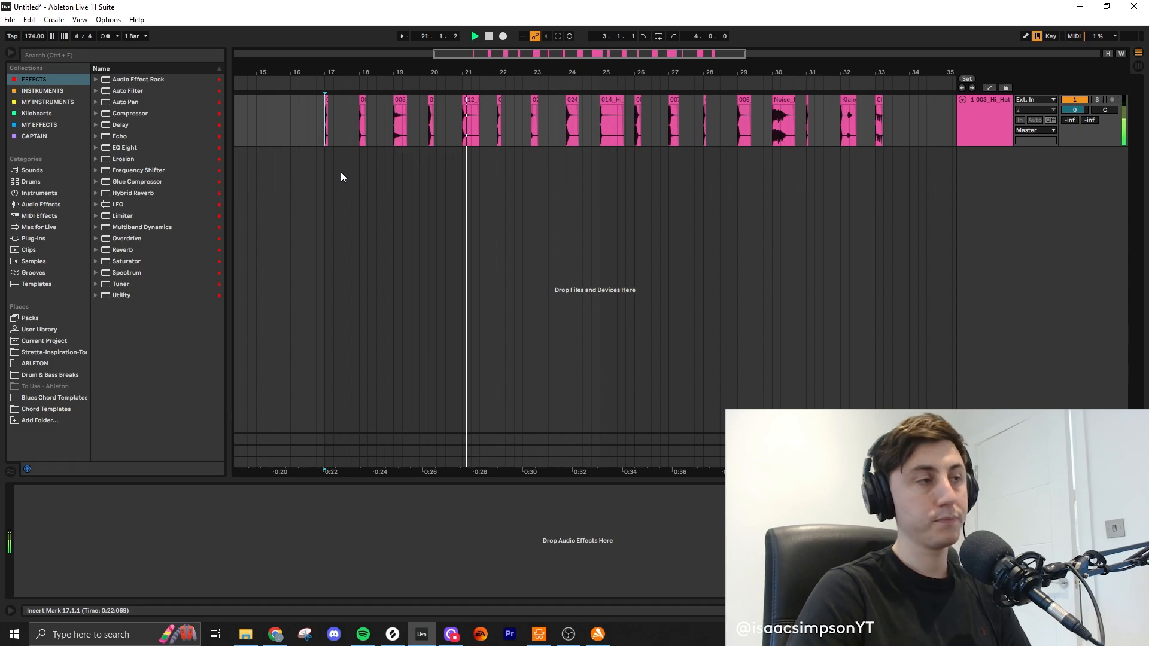
pyautogui.moveTo(638, 100); pyautogui.dragTo(329, 173)
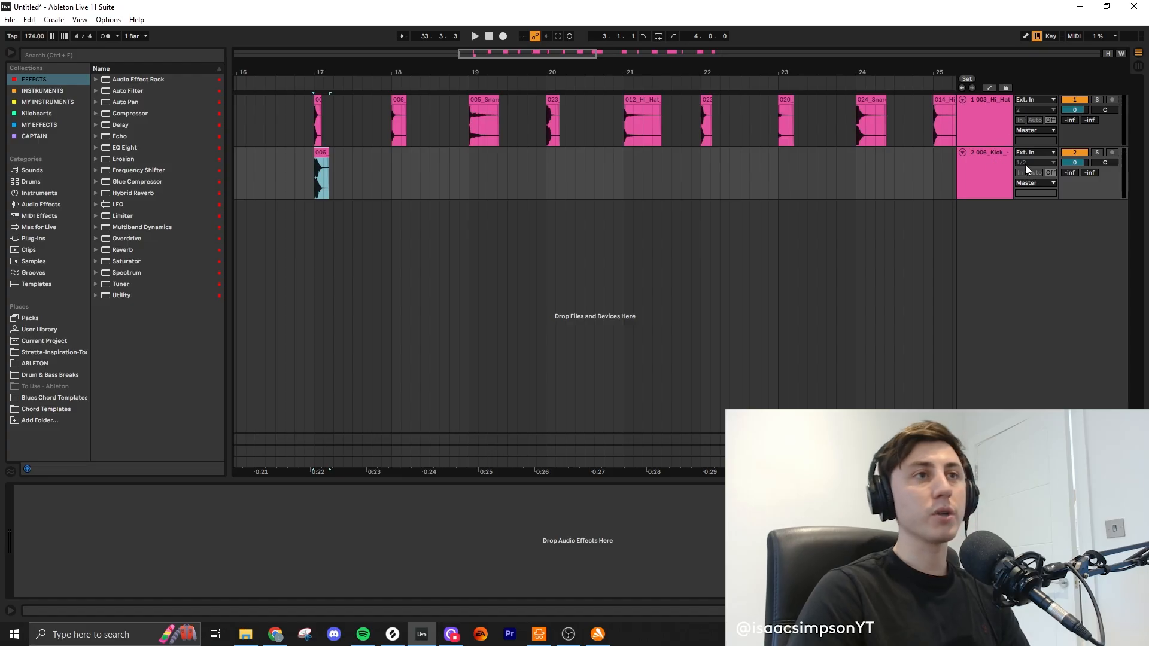
pyautogui.click(982, 174)
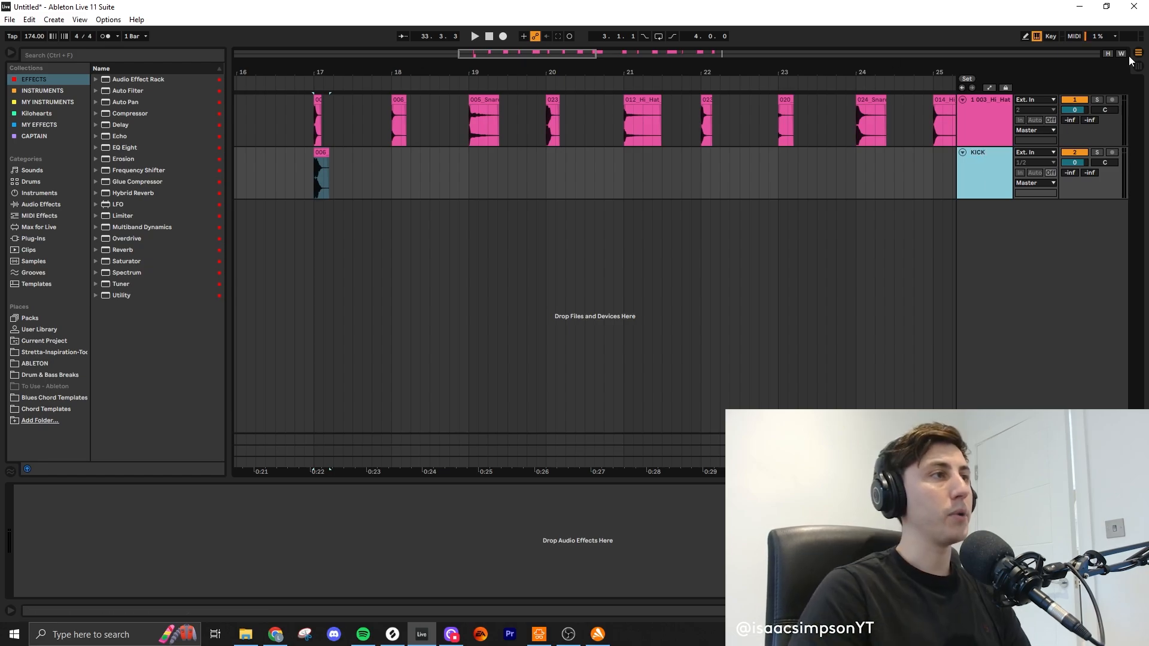
# Step: Deactivate the sample track and place a second kick at 17.3.3 inside a two-bar loop starting at bar 17
pyautogui.click(1076, 99)
pyautogui.click(404, 203)
pyautogui.moveTo(315, 174); pyautogui.dragTo(465, 182)
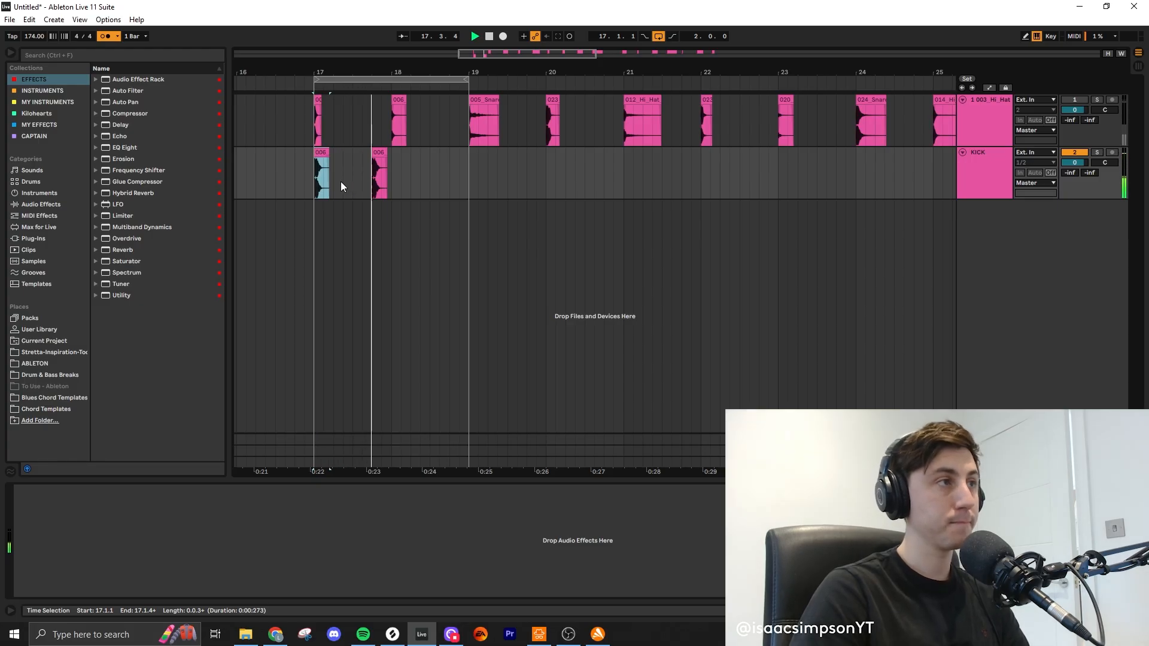
# Step: Stop playback and shorten the first kick clip so it ends at 17.1.3
pyautogui.scroll(7, 319, 183)
pyautogui.press('space')
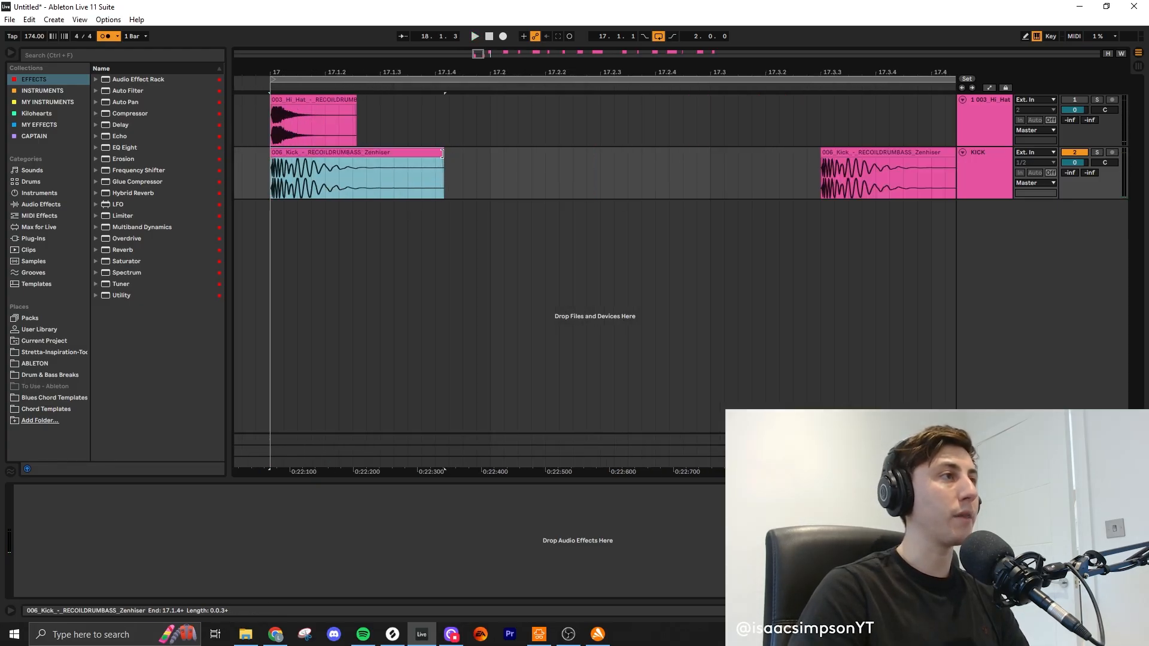
pyautogui.moveTo(442, 159); pyautogui.dragTo(377, 150)
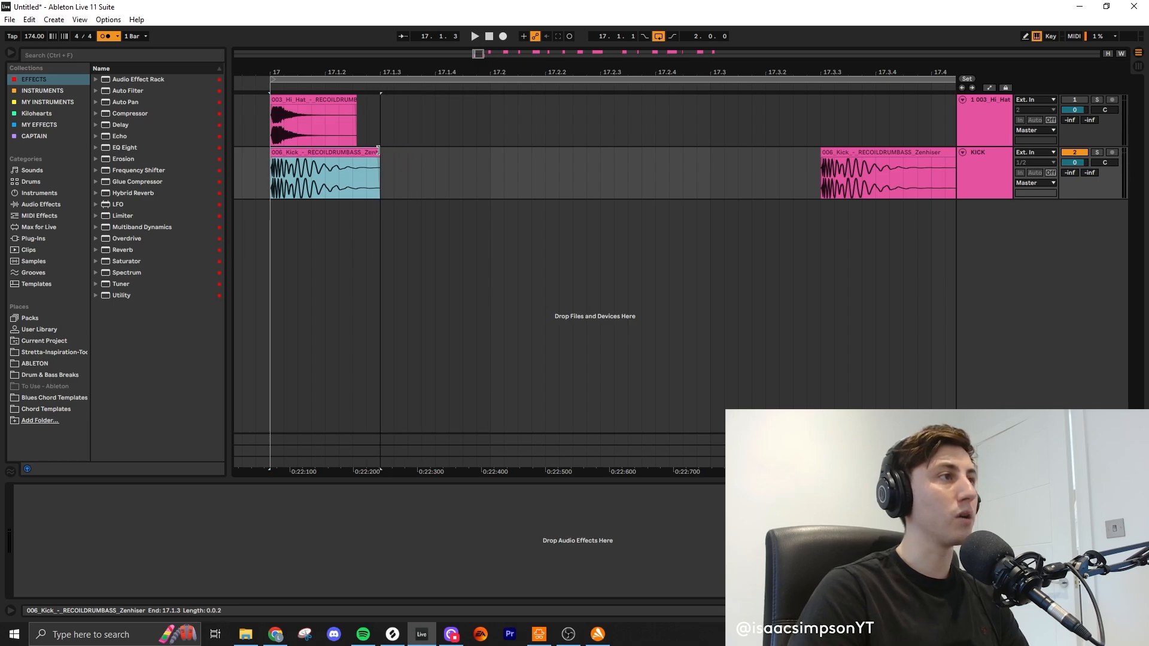
pyautogui.moveTo(377, 160)
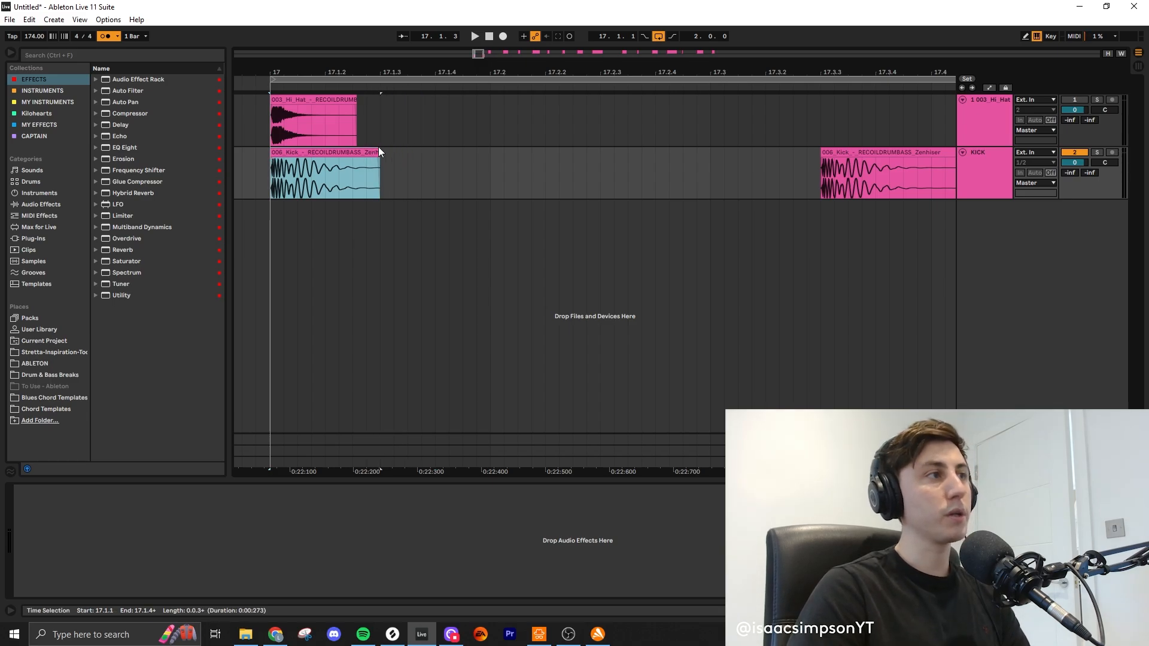
# Step: Add a fade-out across the full length of the shortened kick clip and play it back
pyautogui.moveTo(380, 120); pyautogui.dragTo(274, 127)
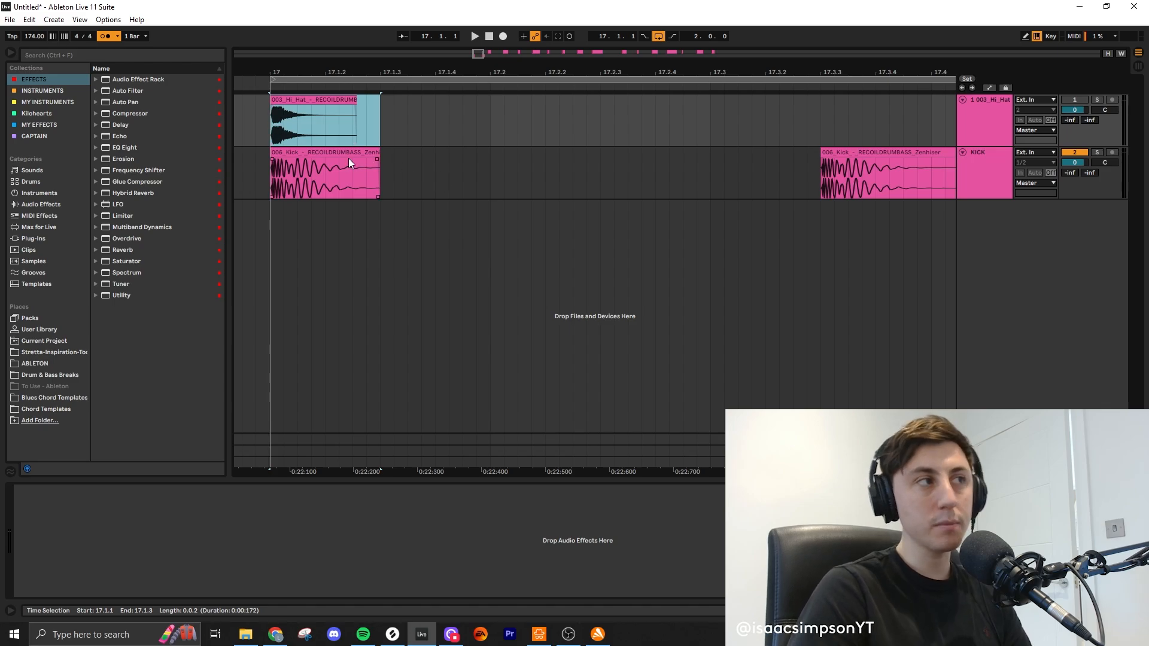
pyautogui.moveTo(376, 160); pyautogui.dragTo(152, 169)
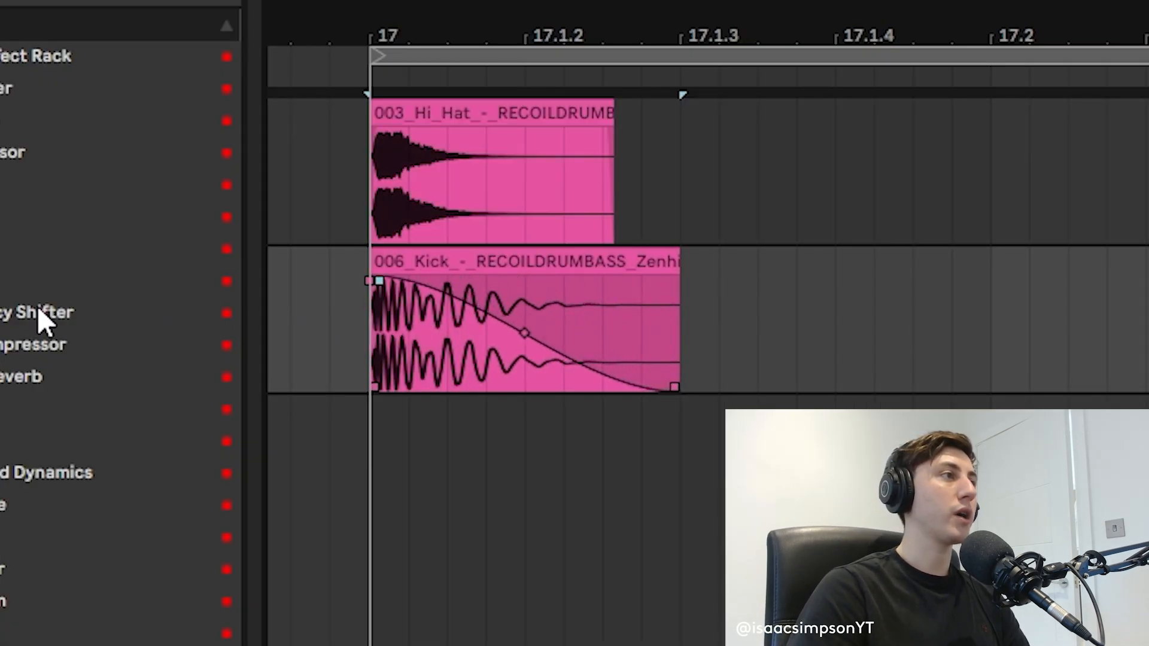
pyautogui.click(509, 263)
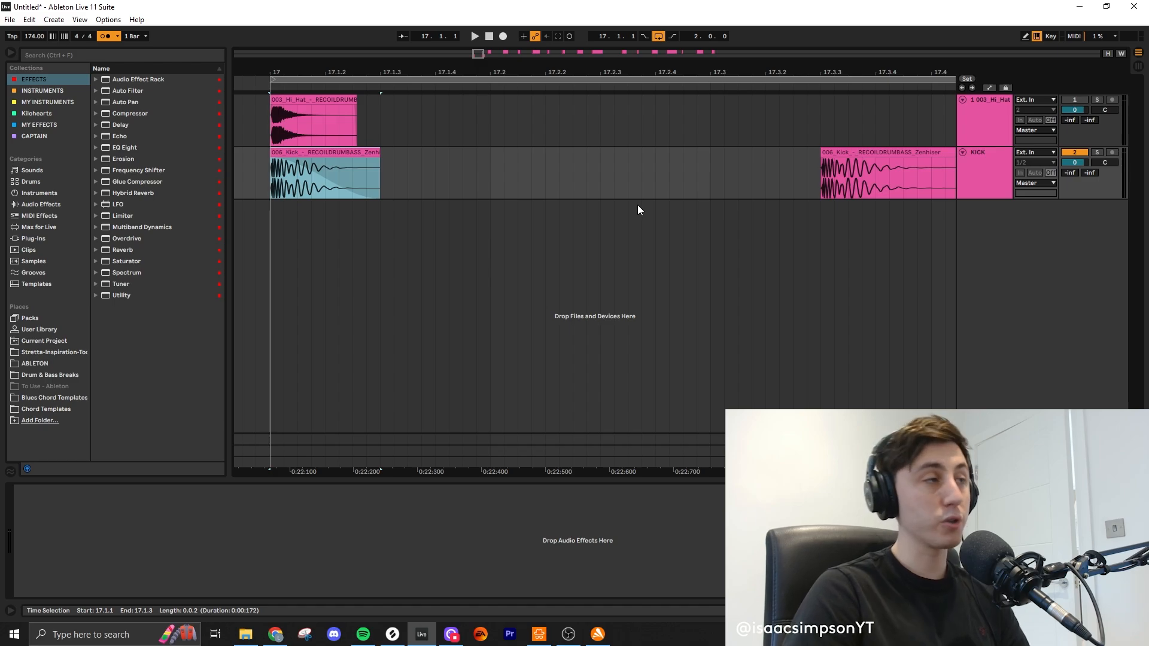
pyautogui.press('space')
pyautogui.press('space')
pyautogui.press('space')
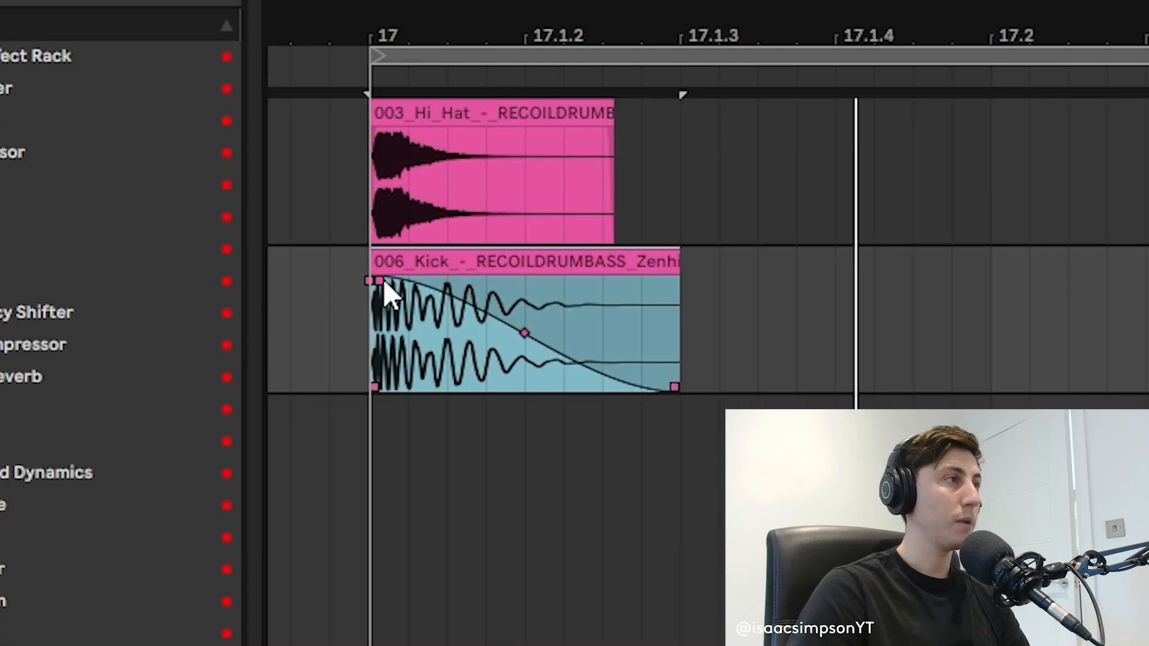
# Step: Start the kick's fade-out slightly later, adjust its curve, and audition the kick
pyautogui.moveTo(274, 158); pyautogui.dragTo(281, 159)
pyautogui.moveTo(403, 278); pyautogui.dragTo(426, 279)
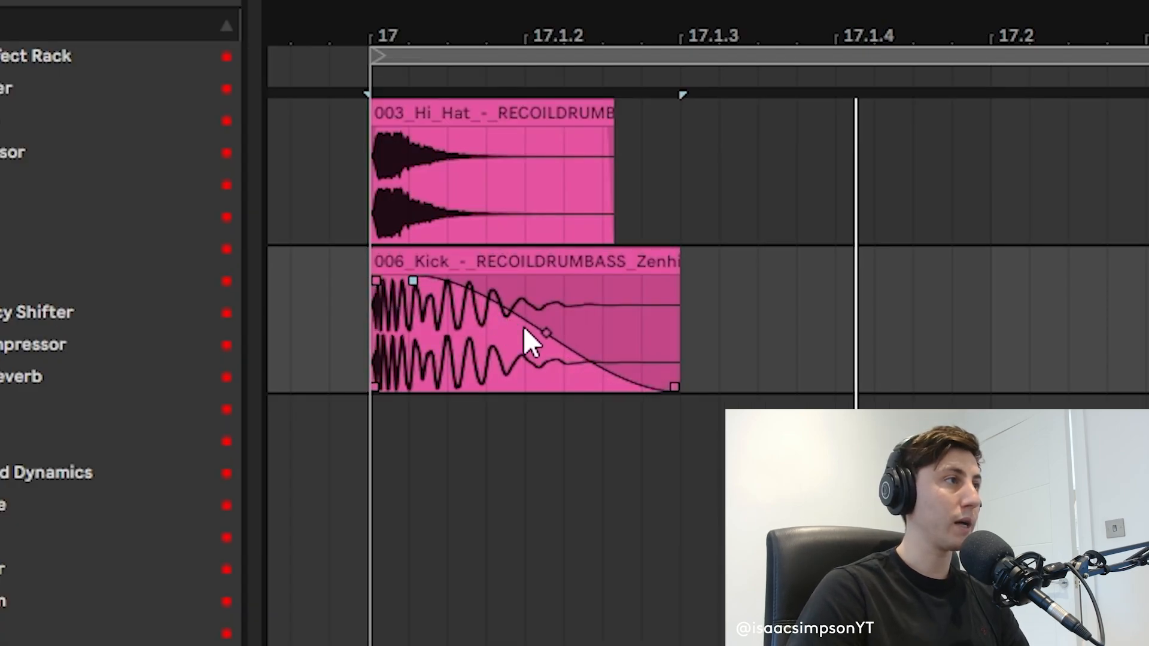
pyautogui.moveTo(541, 332); pyautogui.dragTo(514, 332)
pyautogui.click(507, 265)
pyautogui.press('space')
pyautogui.press('space')
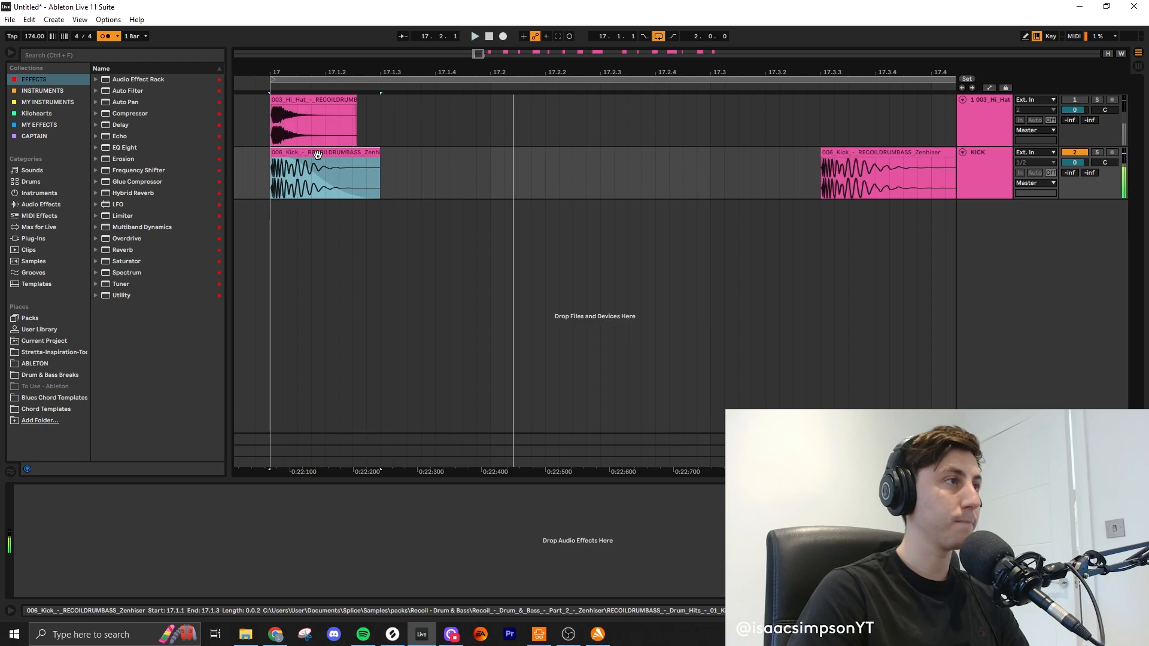
pyautogui.press('space')
pyautogui.press('space')
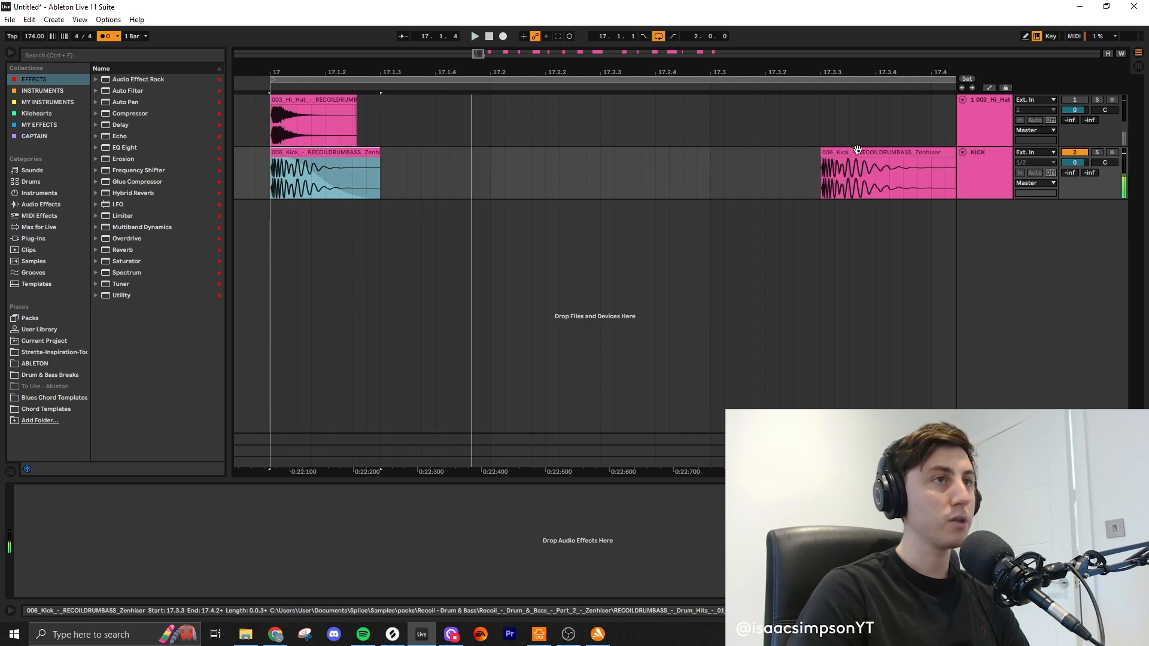
# Step: Use the shortened kick for the hit at 17.3.3 and duplicate the one-bar kick pattern into bar 18
pyautogui.scroll(-3, 576, 202)
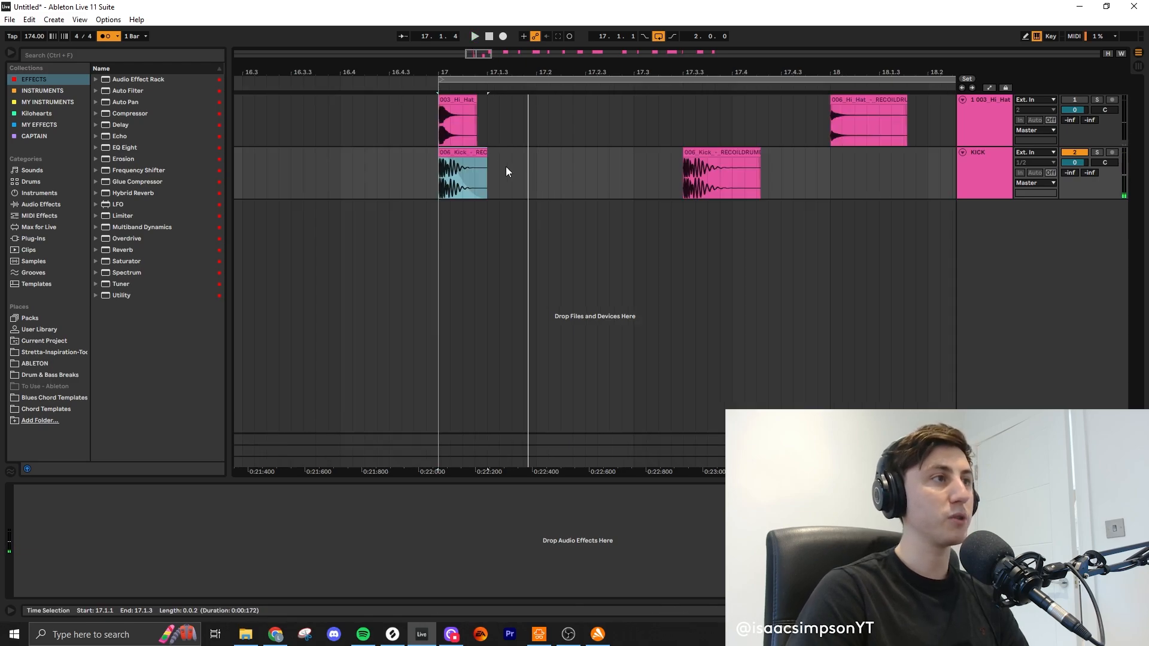
pyautogui.press('space')
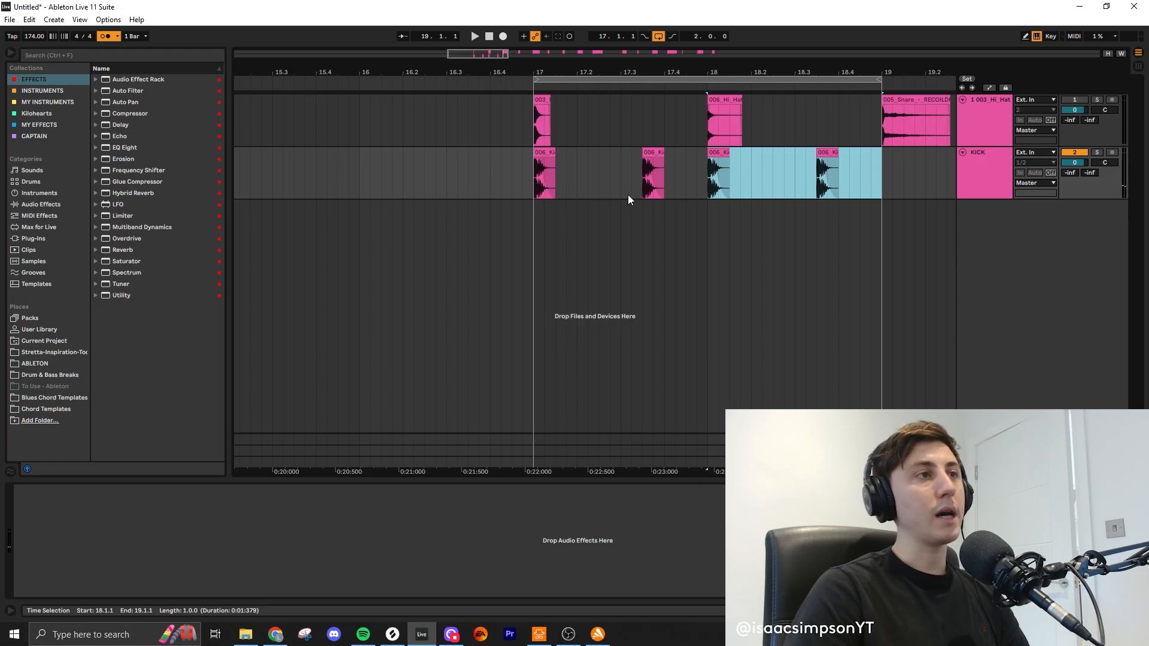
# Step: Delete the 005 Snare clip at bar 19 on the sample track
pyautogui.hscroll(5, 786, 171)
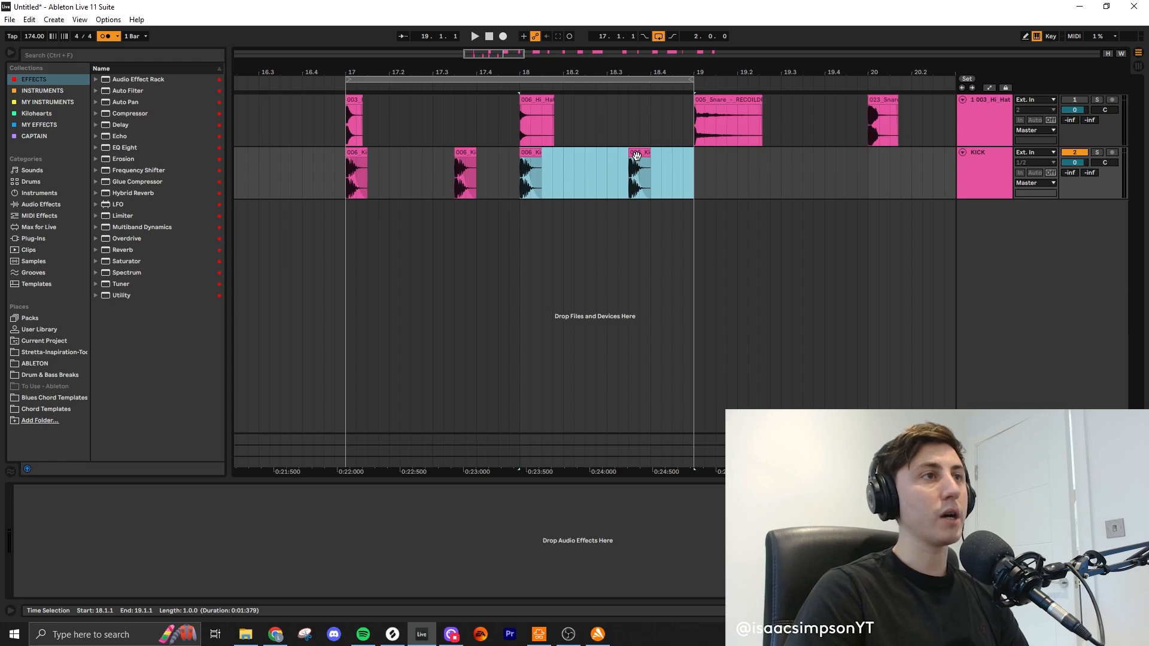
pyautogui.click(751, 114)
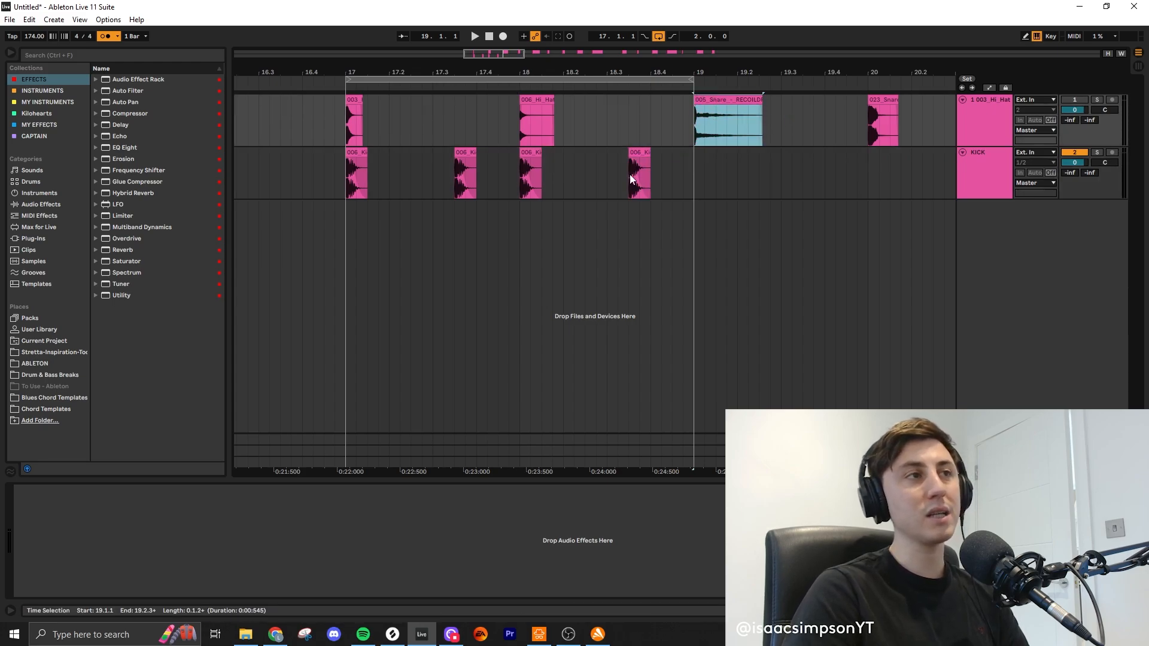
pyautogui.scroll(-4, 618, 178)
pyautogui.scroll(2, 716, 128)
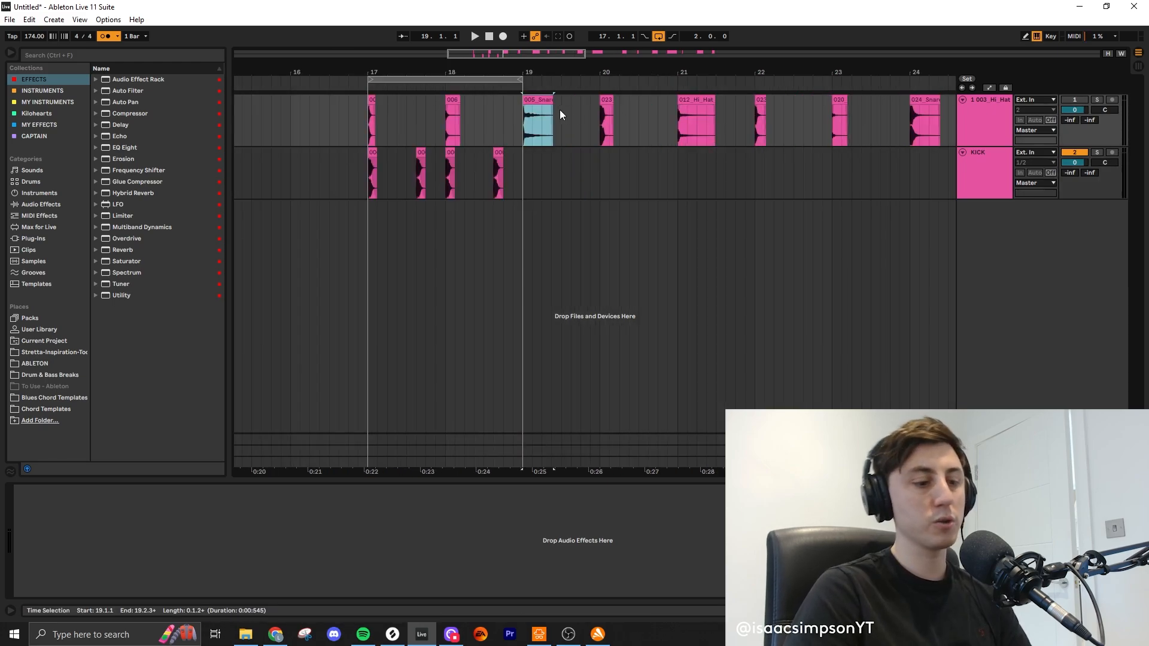
pyautogui.press('Delete')
# Step: Solo the sample track and audition its clips from bar 20 onward to choose a snare
pyautogui.click(607, 101)
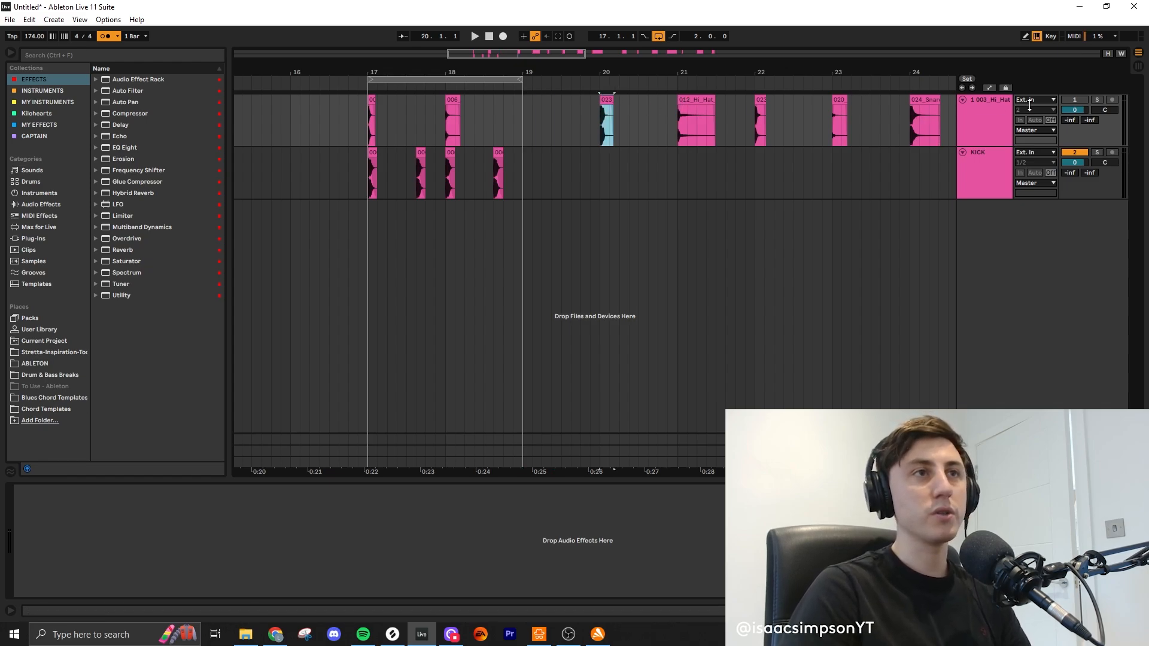
pyautogui.click(1098, 100)
pyautogui.press('space')
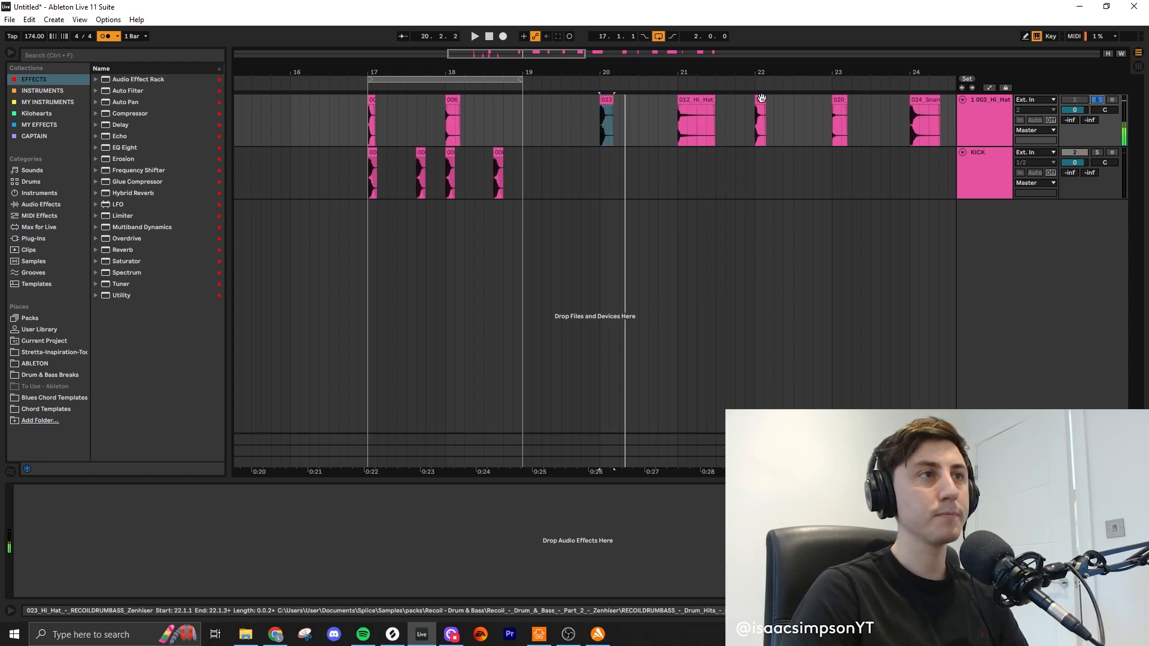
pyautogui.click(759, 100)
pyautogui.press('space')
pyautogui.click(692, 100)
pyautogui.press('space')
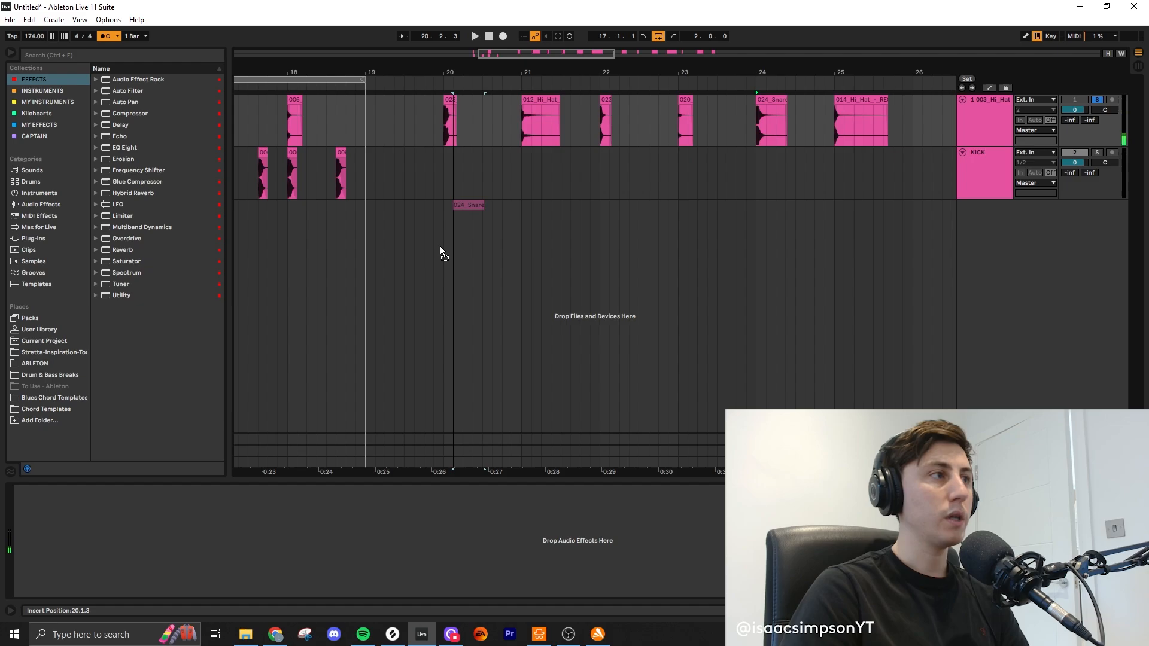
# Step: Move the 024 Snare clip onto a new audio track and place a snare hit at 17.2.1
pyautogui.moveTo(440, 248); pyautogui.dragTo(345, 258)
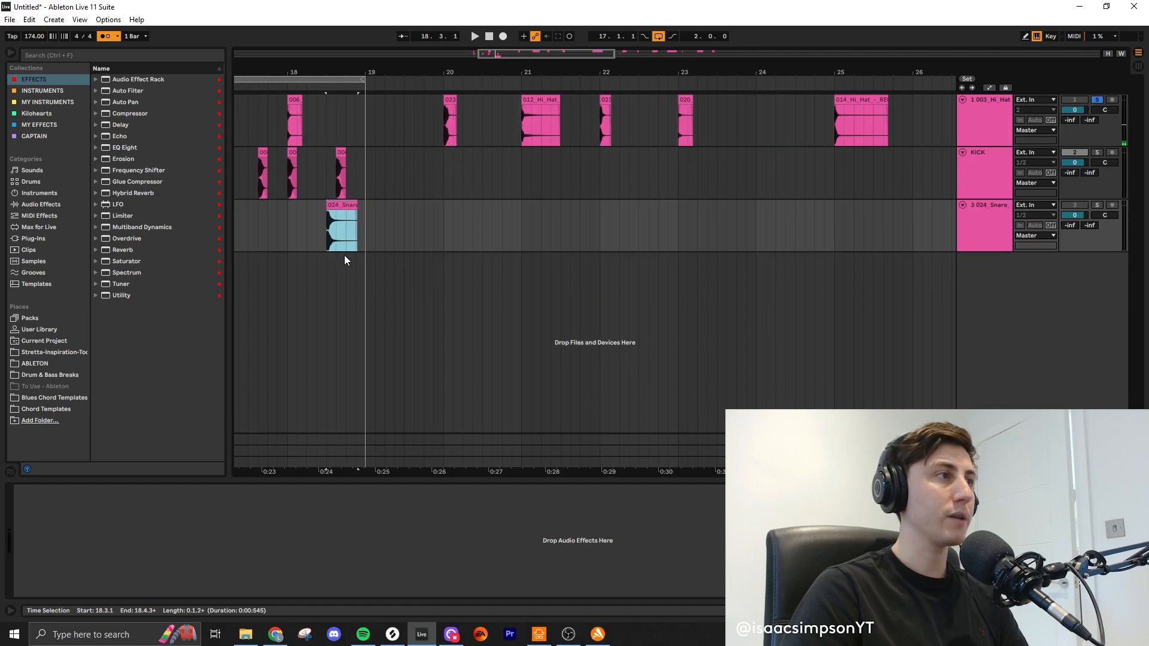
pyautogui.moveTo(496, 205); pyautogui.dragTo(390, 213)
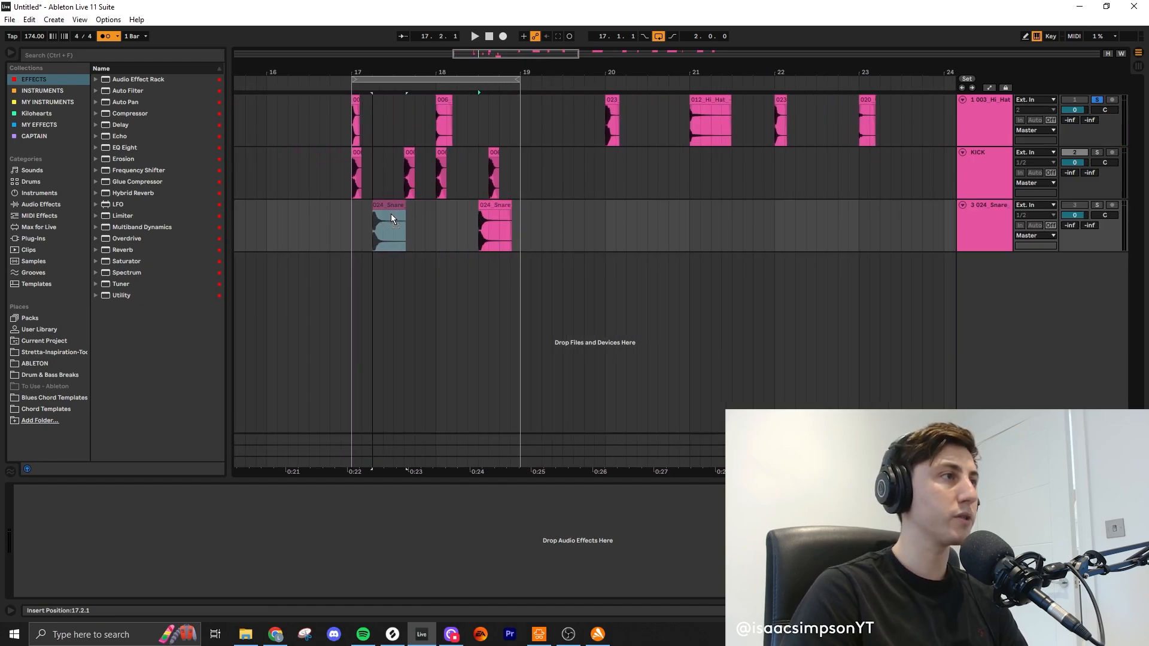
# Step: Shorten the snare clip at 17.2.1 to end at 17.2.3 and add a fade-out across it
pyautogui.scroll(3, 355, 221)
pyautogui.scroll(3, 354, 225)
pyautogui.moveTo(624, 208); pyautogui.dragTo(377, 212)
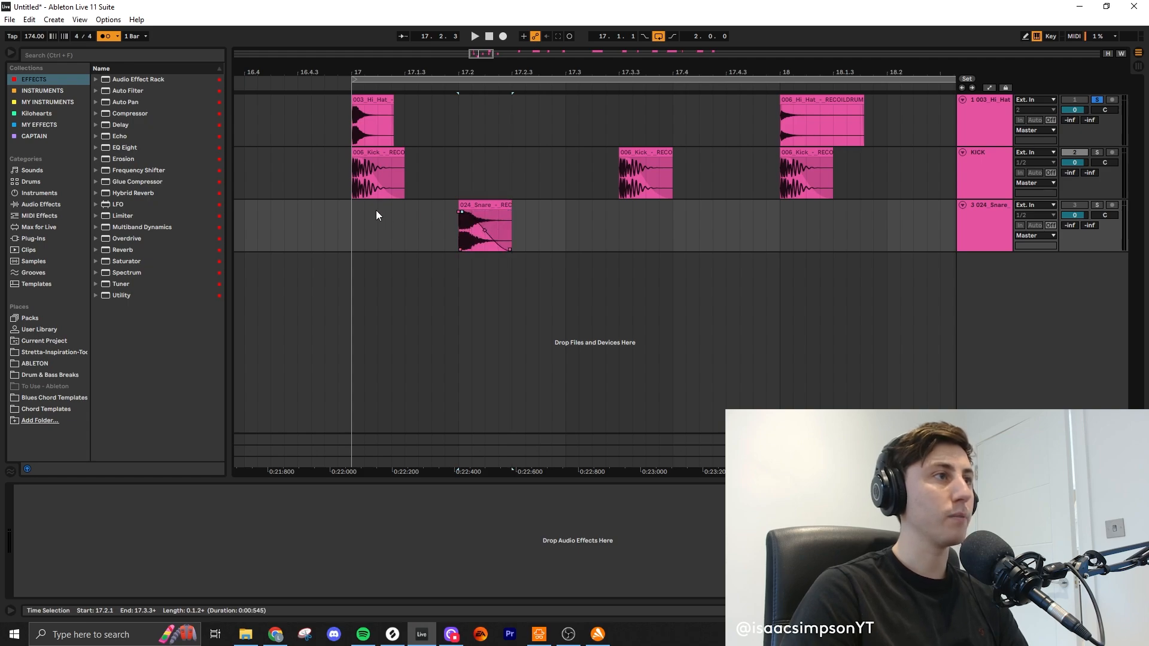
# Step: Repeat the shortened snare on beats 2 and 4 of bars 17 and 18, and turn off the metronome
pyautogui.click(476, 204)
pyautogui.press('space')
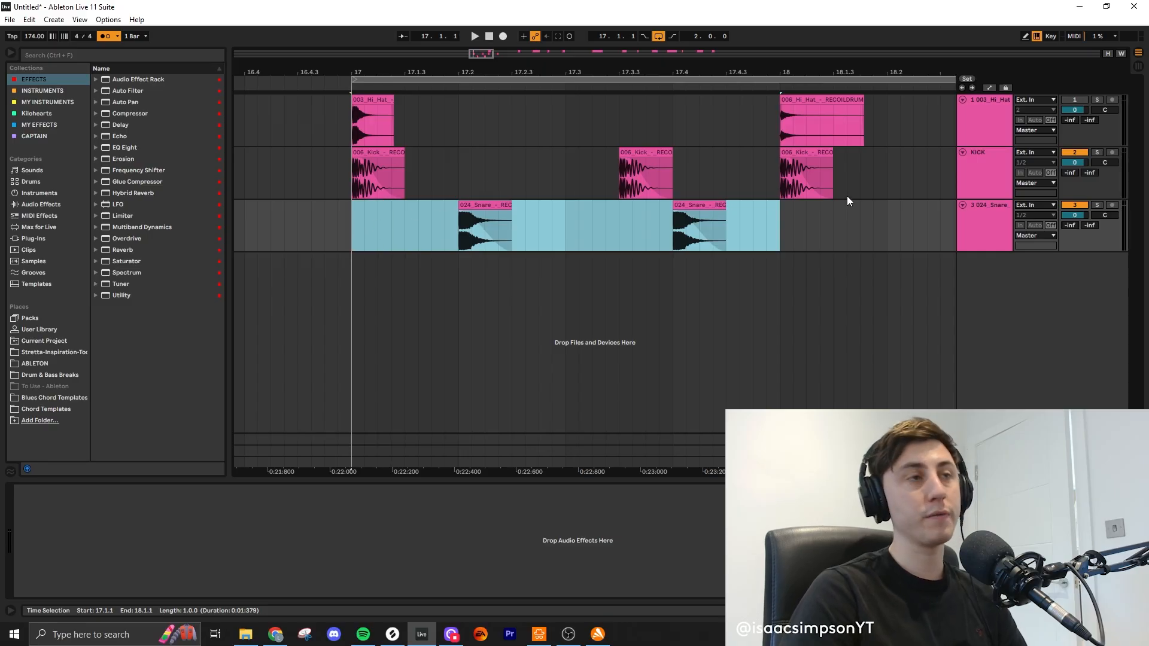
pyautogui.press('space')
pyautogui.click(106, 36)
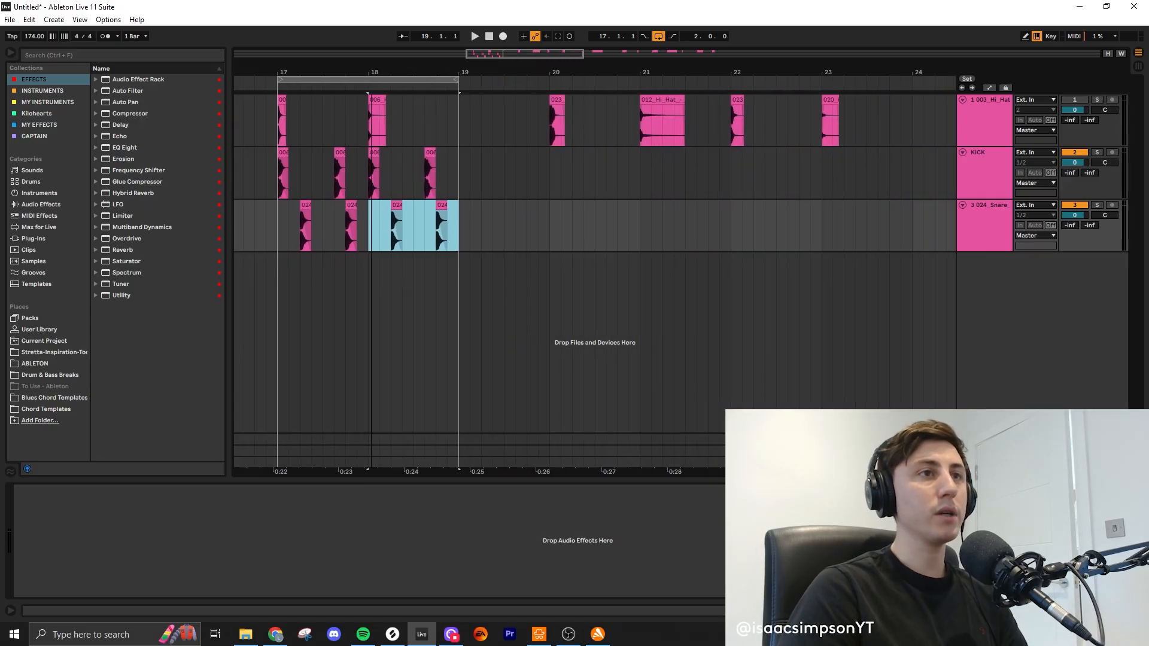
# Step: Audition the 007 Snare and 006 Snare clips on the soloed sample track as possible snare layers
pyautogui.moveTo(371, 73); pyautogui.dragTo(366, 36)
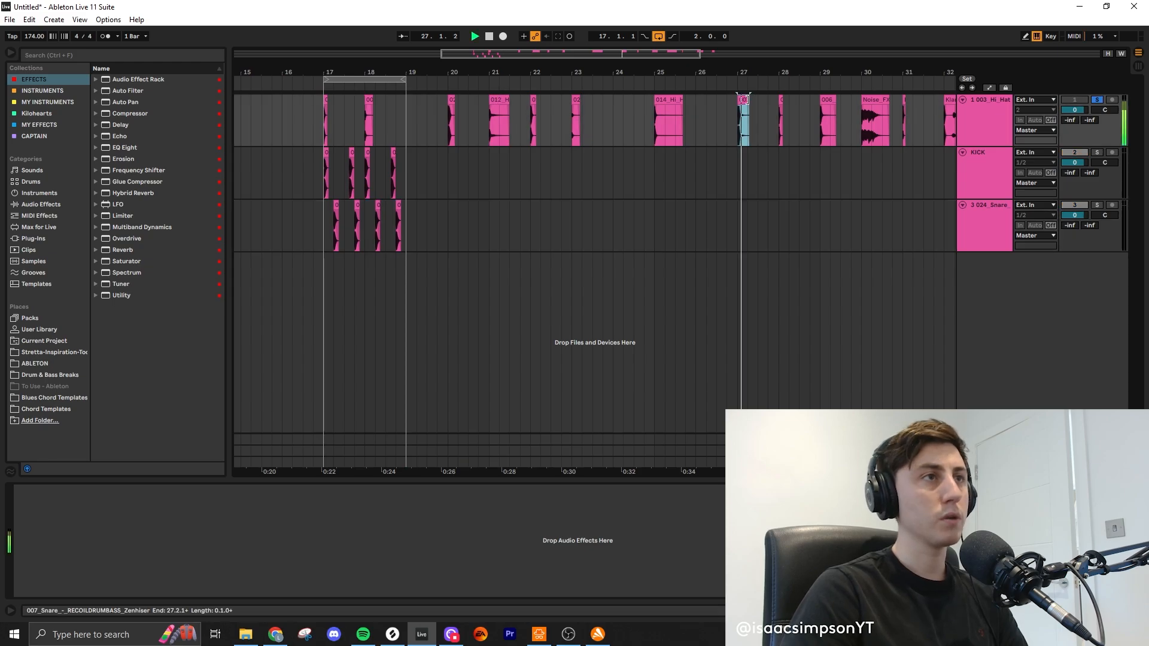
pyautogui.press('space')
pyautogui.click(822, 101)
pyautogui.press('space')
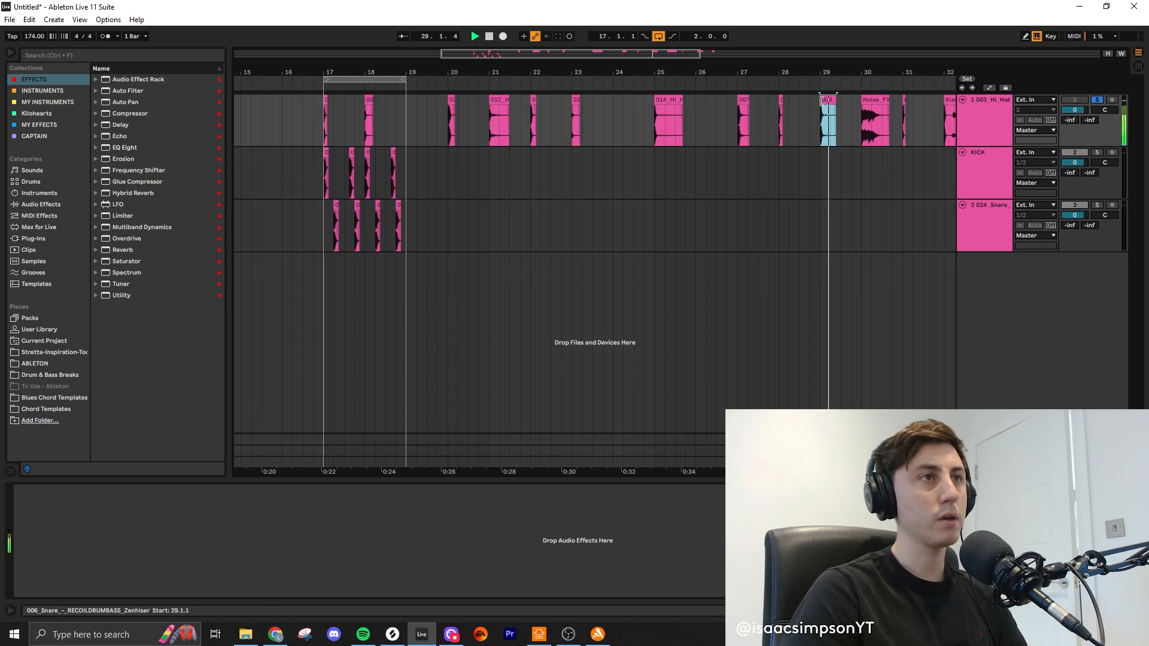
# Step: Layer a shortened, faded 006 Snare on a new track at 17.2.1 and solo the two snare tracks
pyautogui.moveTo(822, 101); pyautogui.dragTo(326, 273)
pyautogui.press('z')
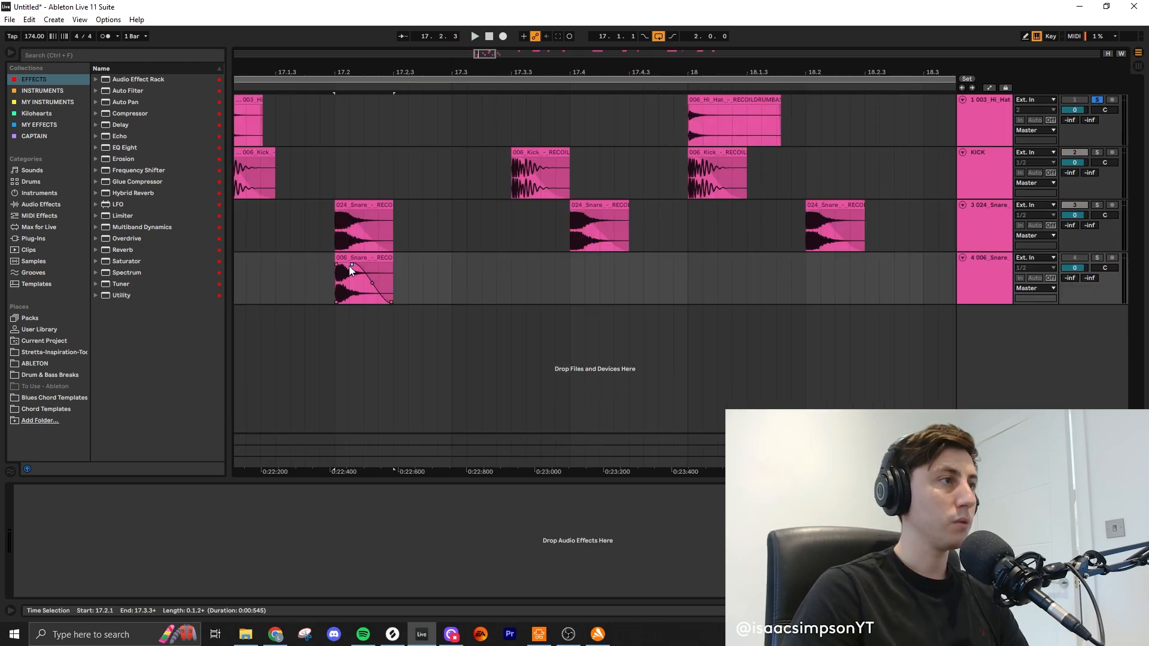
pyautogui.click(1081, 258)
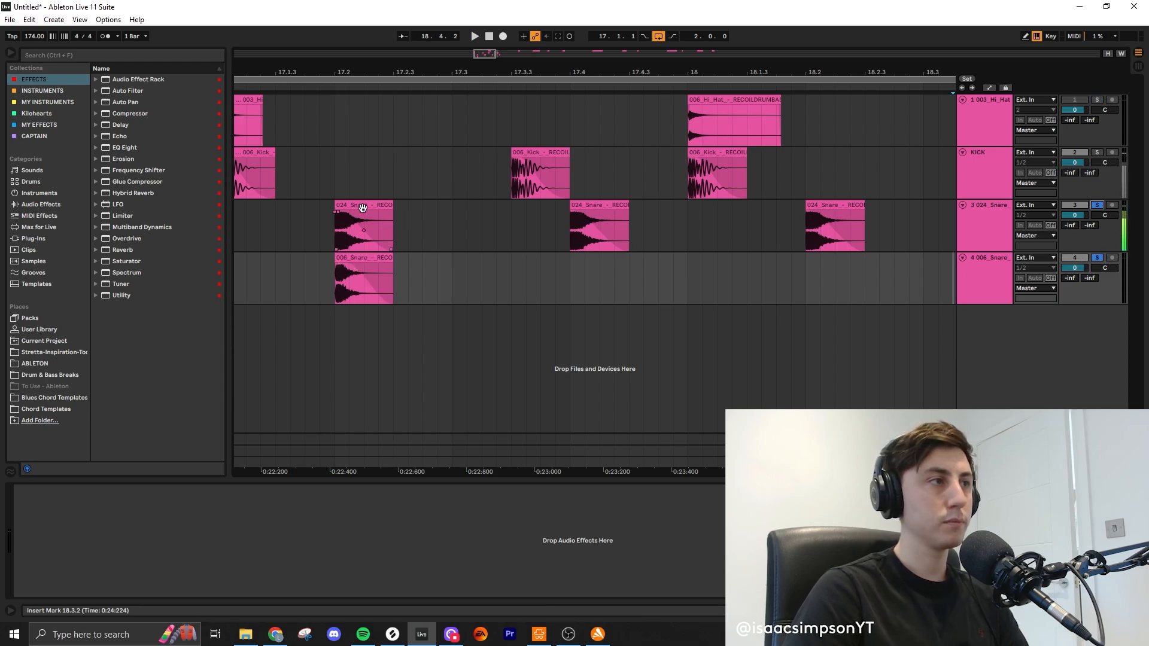
# Step: Play the layered 024 and 006 snares repeatedly from 17.2.1 to hear how they combine
pyautogui.click(363, 208)
pyautogui.press('space')
pyautogui.press('space')
pyautogui.press('space')
pyautogui.press('space')
pyautogui.press('space')
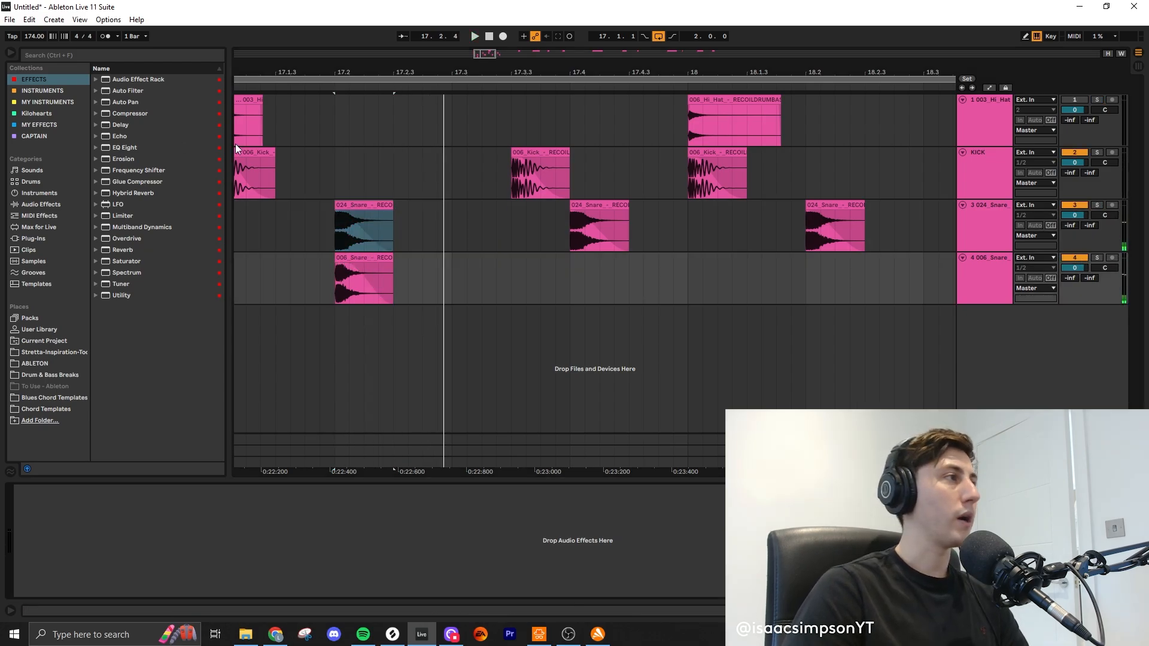
# Step: Add an EQ Eight to the 006 Snare track and play the layered snares
pyautogui.moveTo(114, 147); pyautogui.dragTo(197, 515)
pyautogui.press('space')
pyautogui.press('space')
pyautogui.click(362, 258)
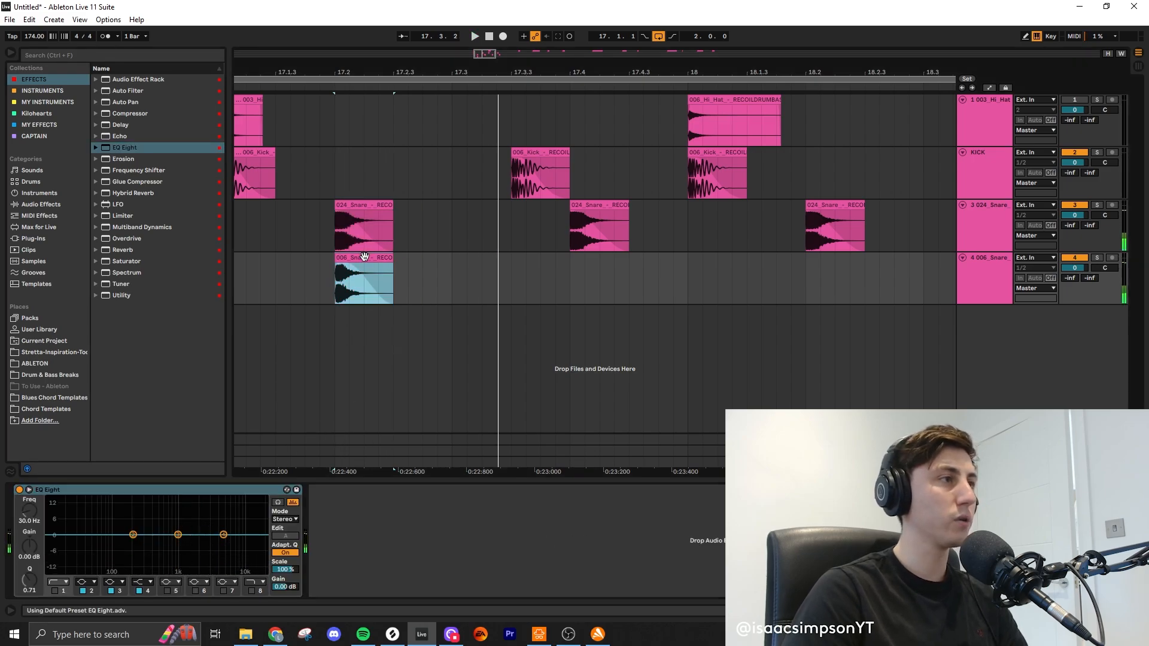
pyautogui.click(1007, 286)
pyautogui.press('space')
pyautogui.press('space')
# Step: Enable EQ Eight band 1 as a low cut on the 006 Snare and raise its frequency to 1.32 kHz while listening
pyautogui.click(54, 590)
pyautogui.moveTo(31, 510); pyautogui.dragTo(57, 419)
pyautogui.press('space')
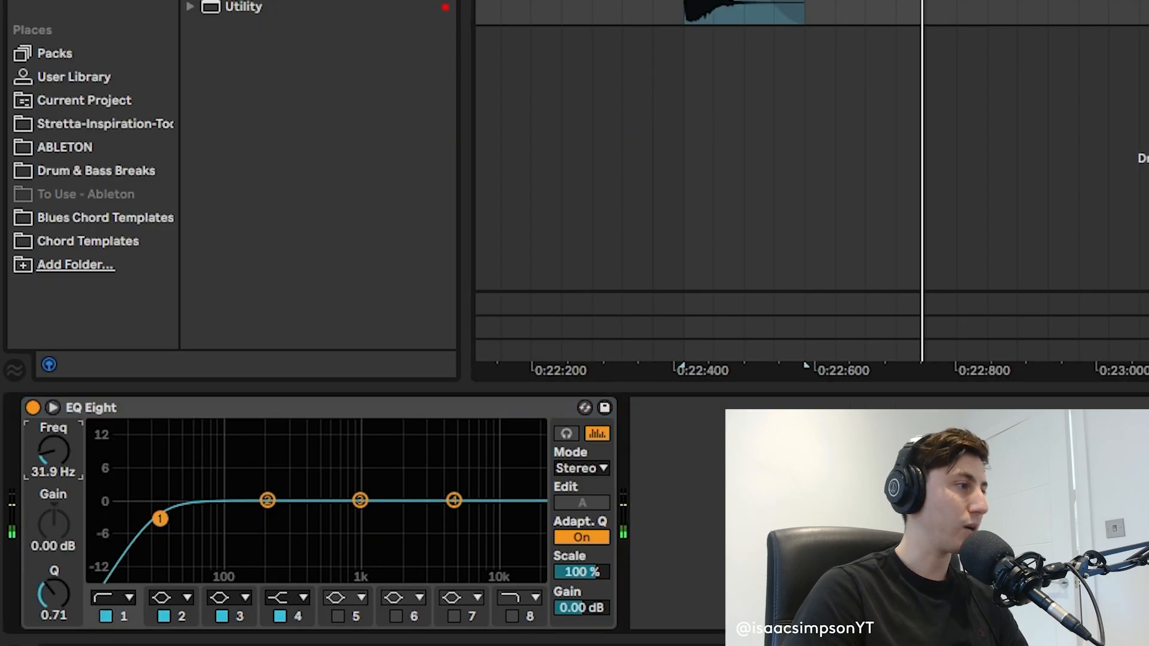
pyautogui.press('space')
pyautogui.press('space')
pyautogui.press('space')
pyautogui.press('space')
pyautogui.press('space')
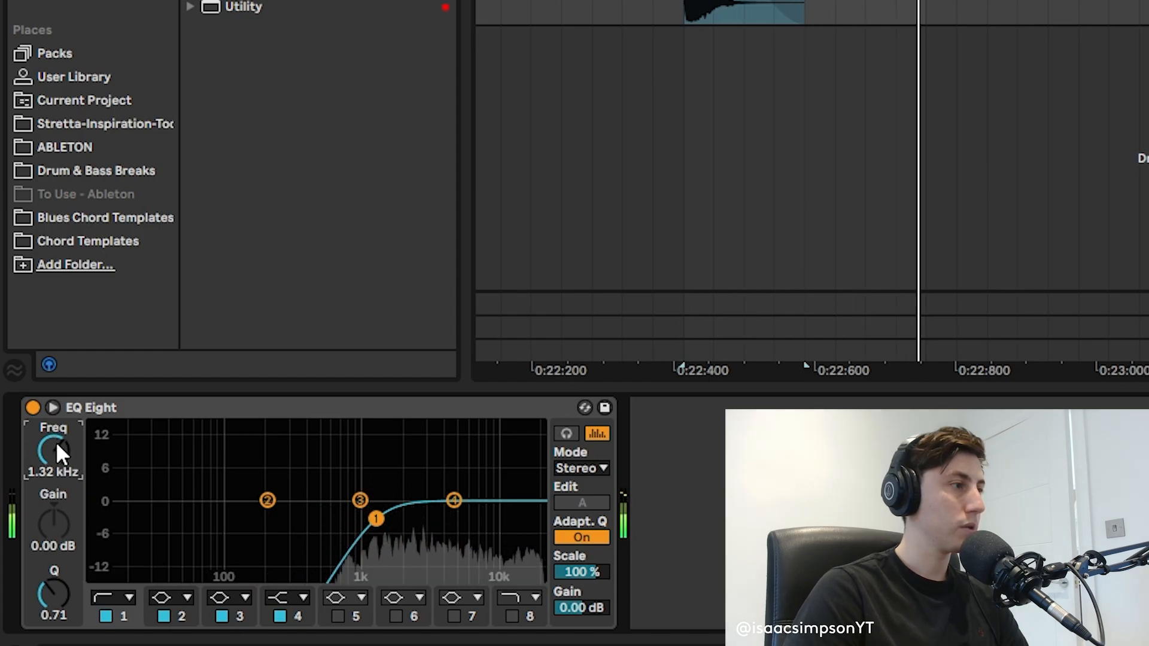
pyautogui.press('space')
pyautogui.press('space')
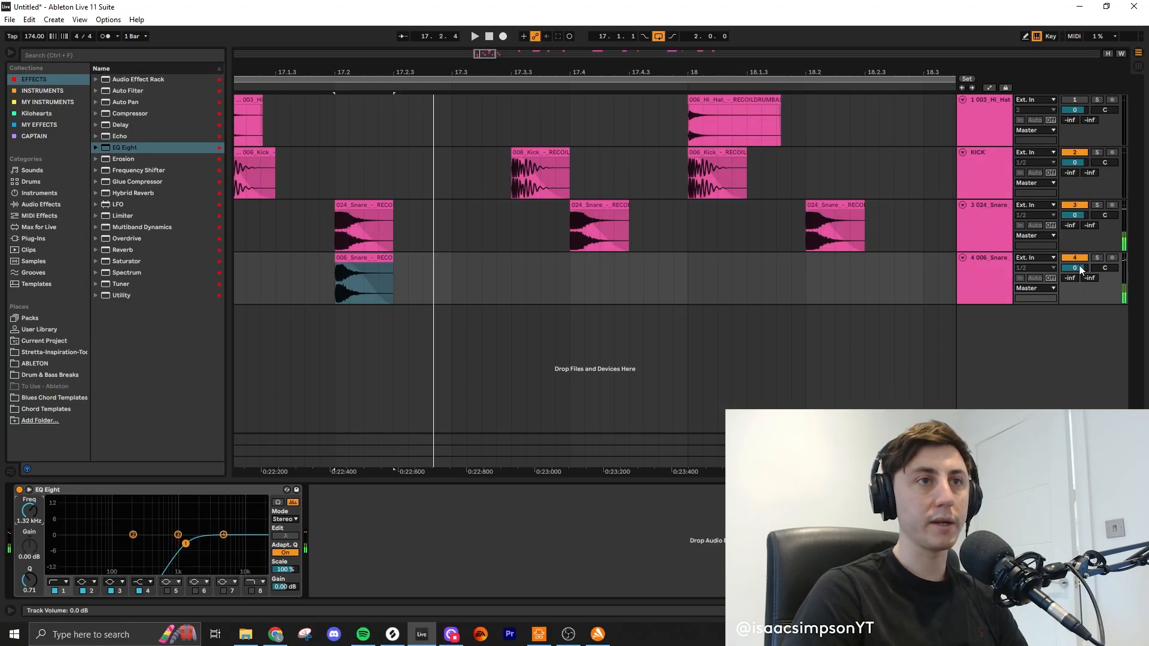
# Step: Lower the 006 Snare track volume to -3.9 dB and check the balance of the layered snares
pyautogui.moveTo(1080, 266); pyautogui.dragTo(1079, 270)
pyautogui.press('space')
pyautogui.press('space')
pyautogui.press('space')
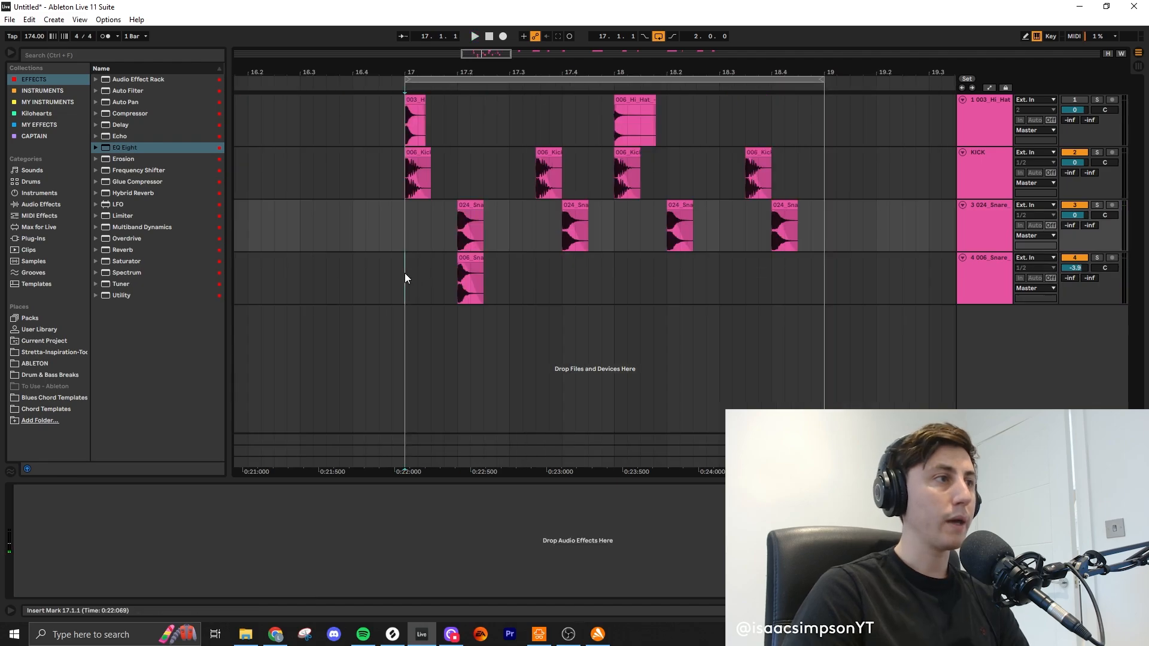
# Step: Duplicate the first half bar of the 006 Snare track three times so it doubles every main snare in bars 17 and 18
pyautogui.moveTo(405, 273); pyautogui.dragTo(504, 281)
pyautogui.hotkey('ctrl', 'd')
pyautogui.hotkey('ctrl', 'd')
pyautogui.hotkey('ctrl', 'd')
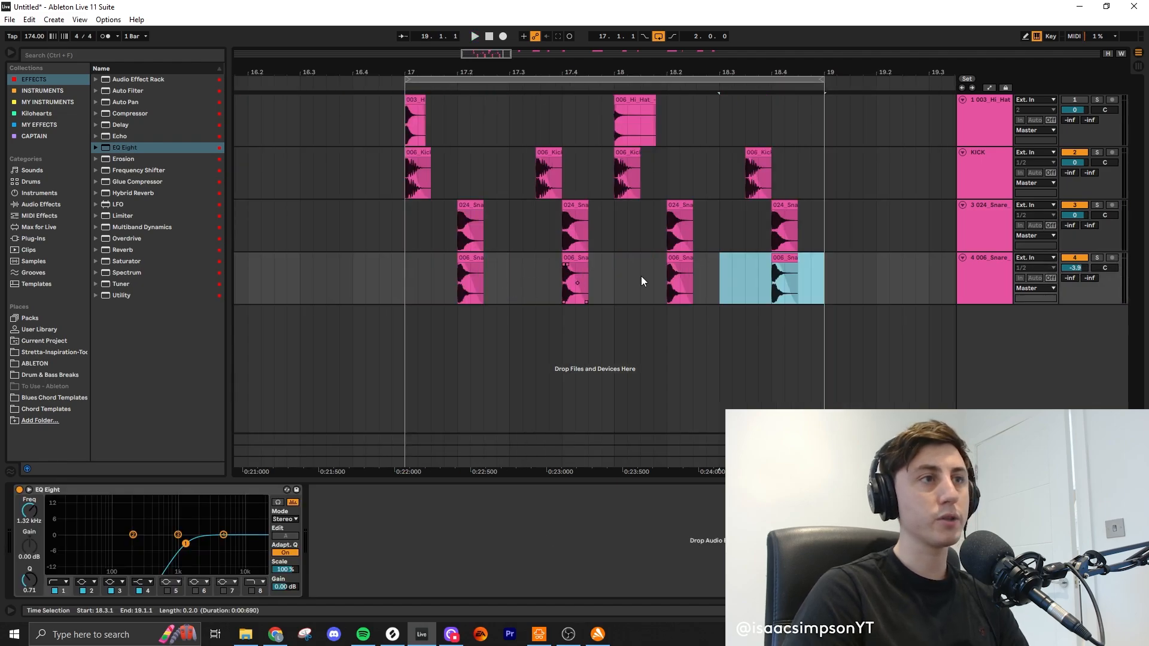
# Step: Group the 024 Snare and 006 Snare tracks and name the group SNARE
pyautogui.click(987, 236)
pyautogui.keyDown('shift'); pyautogui.click(998, 279); pyautogui.keyUp('shift')
pyautogui.hotkey('ctrl', 'g')
pyautogui.click(991, 223)
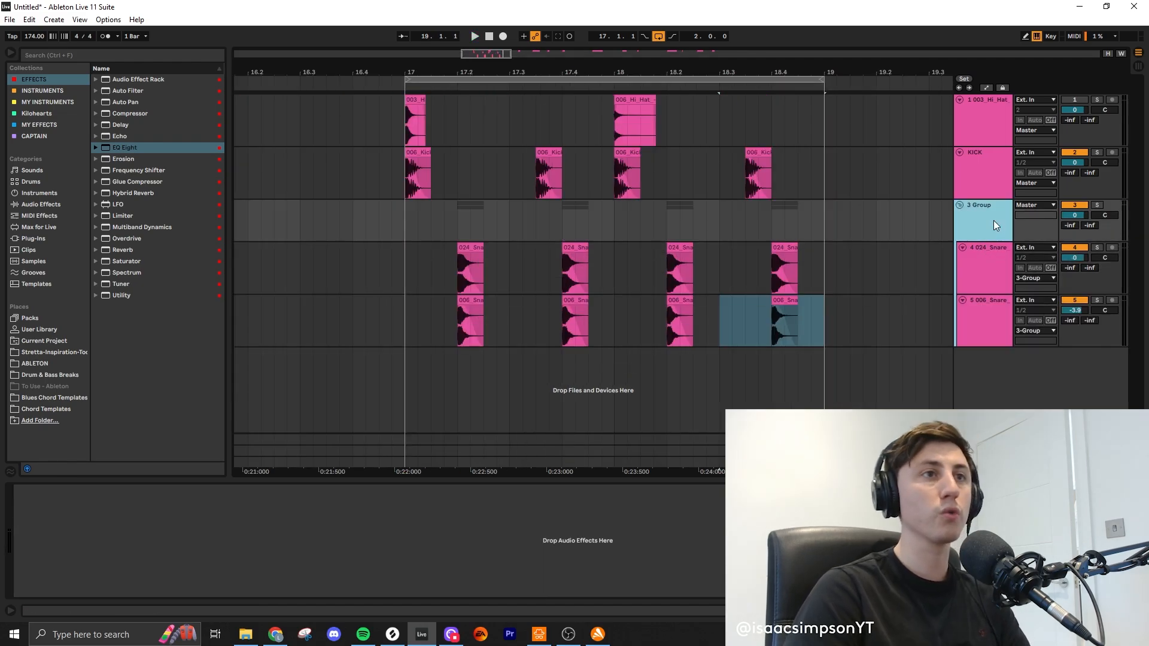
pyautogui.hotkey('ctrl', 'r')
pyautogui.write('SNARE')
pyautogui.press('Return')
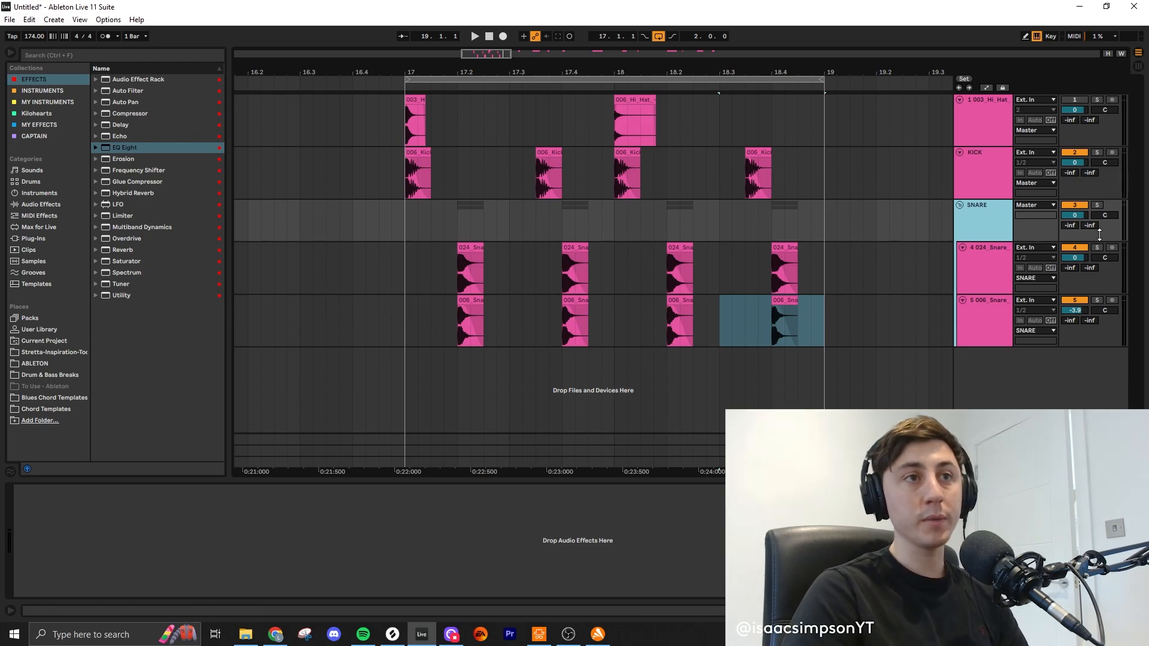
# Step: Add an EQ Eight to the SNARE group, set its band 1 low cut to 212 Hz, and play the soloed group
pyautogui.moveTo(124, 148); pyautogui.dragTo(258, 496)
pyautogui.click(55, 590)
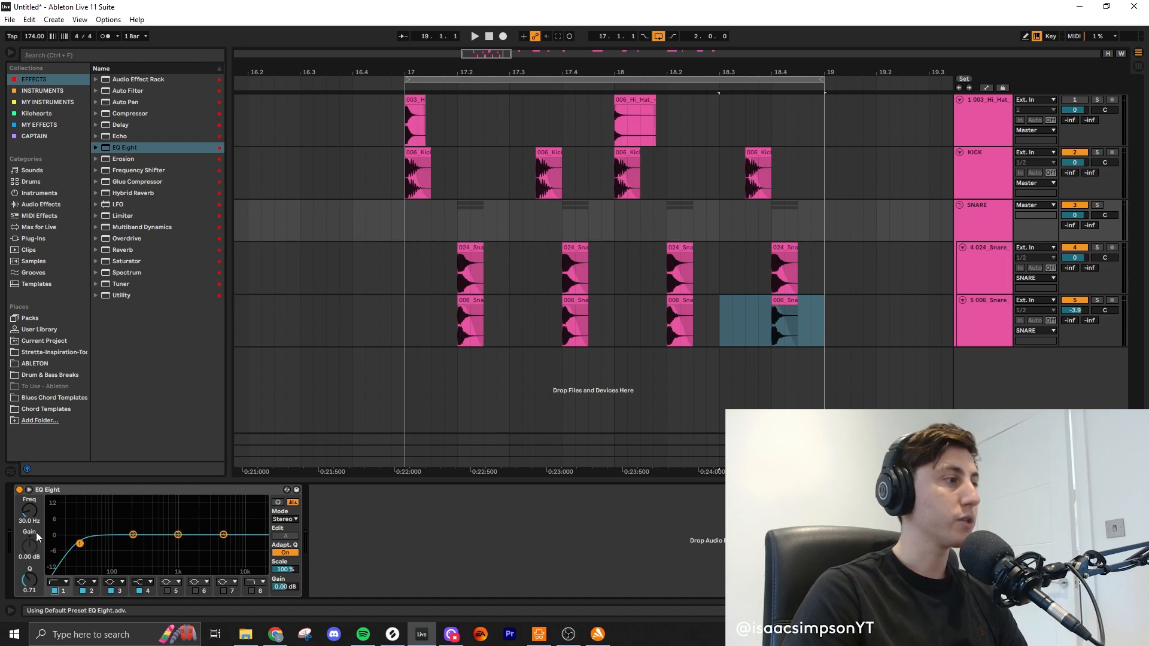
pyautogui.moveTo(27, 527); pyautogui.dragTo(26, 517)
pyautogui.moveTo(46, 456); pyautogui.dragTo(45, 443)
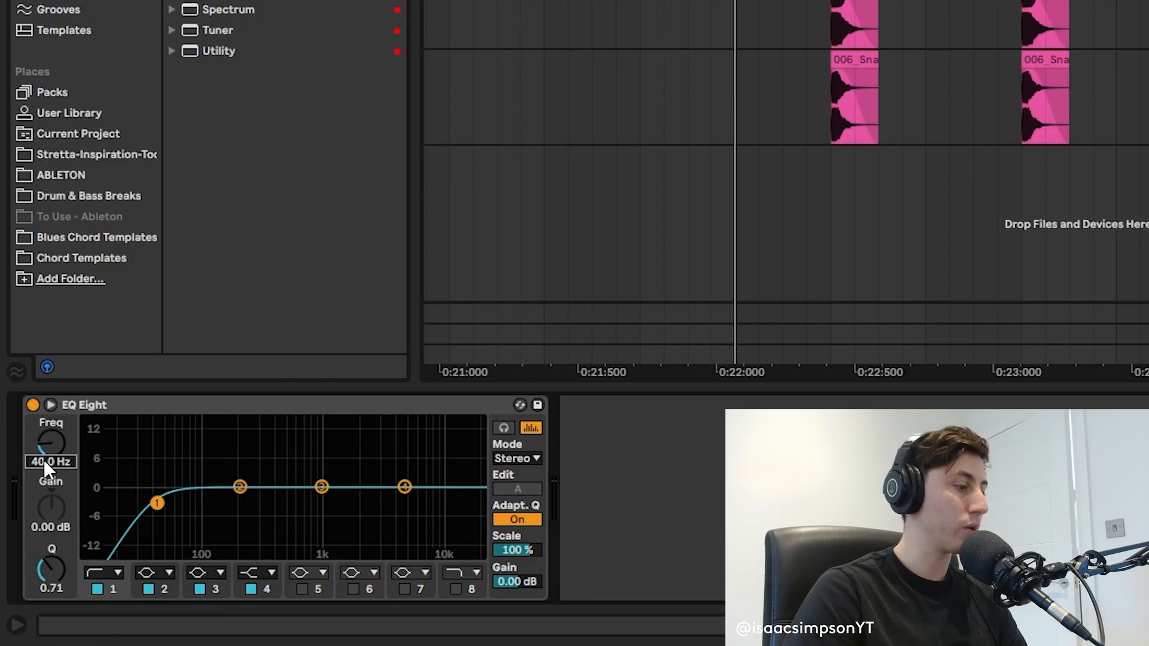
pyautogui.write('150')
pyautogui.press('Return')
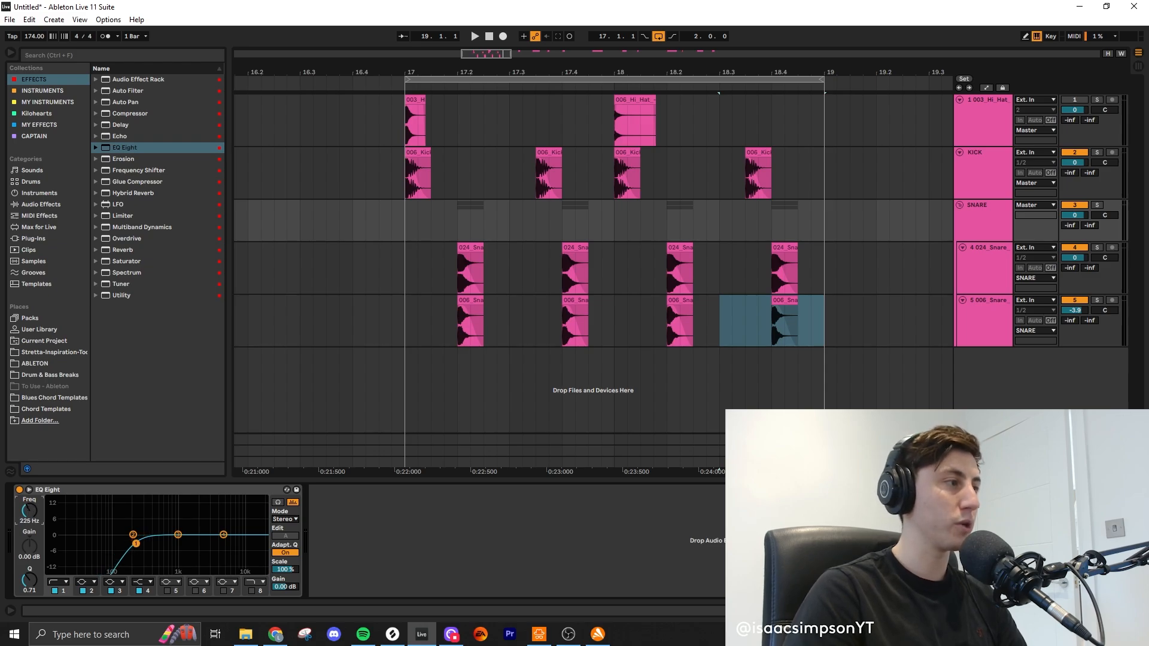
pyautogui.press('space')
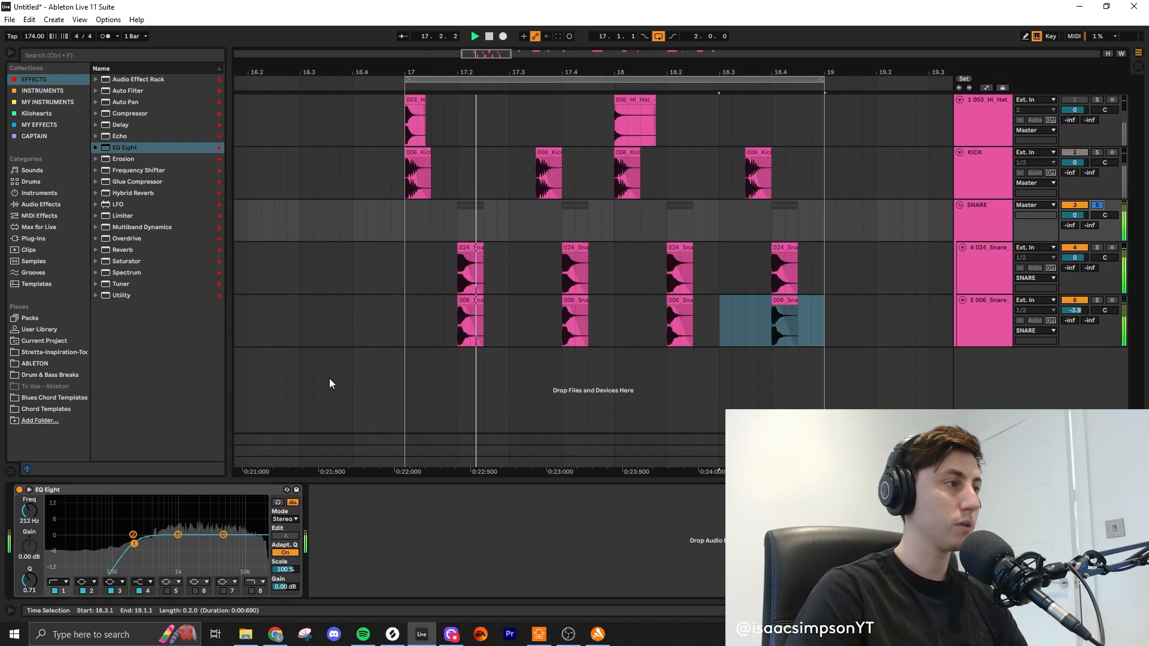
# Step: Add a Glue Compressor after the group EQ with threshold -9.52 dB and makeup gain 5.40 dB
pyautogui.click(158, 182)
pyautogui.moveTo(158, 183); pyautogui.dragTo(391, 529)
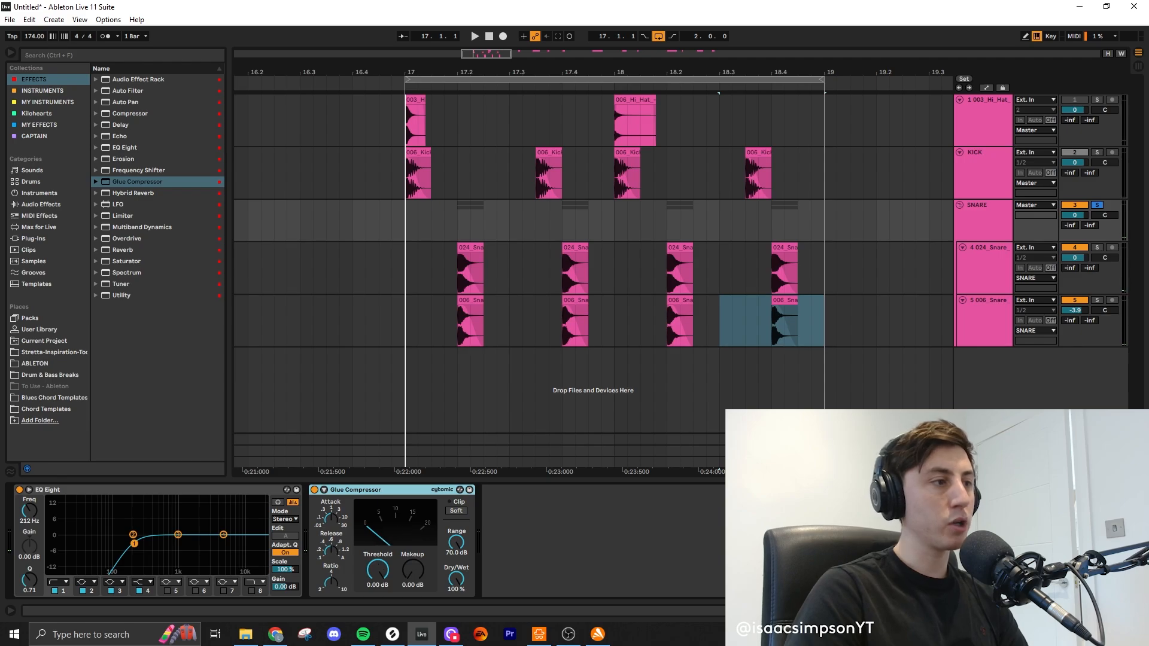
pyautogui.moveTo(378, 569); pyautogui.dragTo(378, 574)
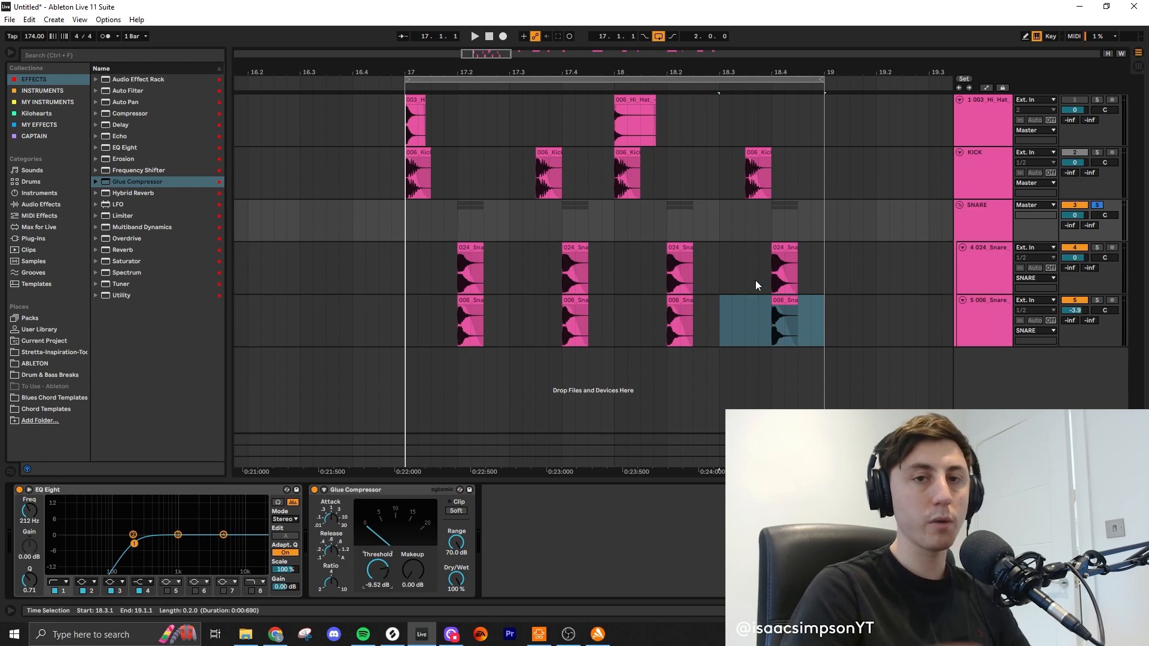
pyautogui.press('space')
pyautogui.moveTo(412, 570); pyautogui.dragTo(412, 568)
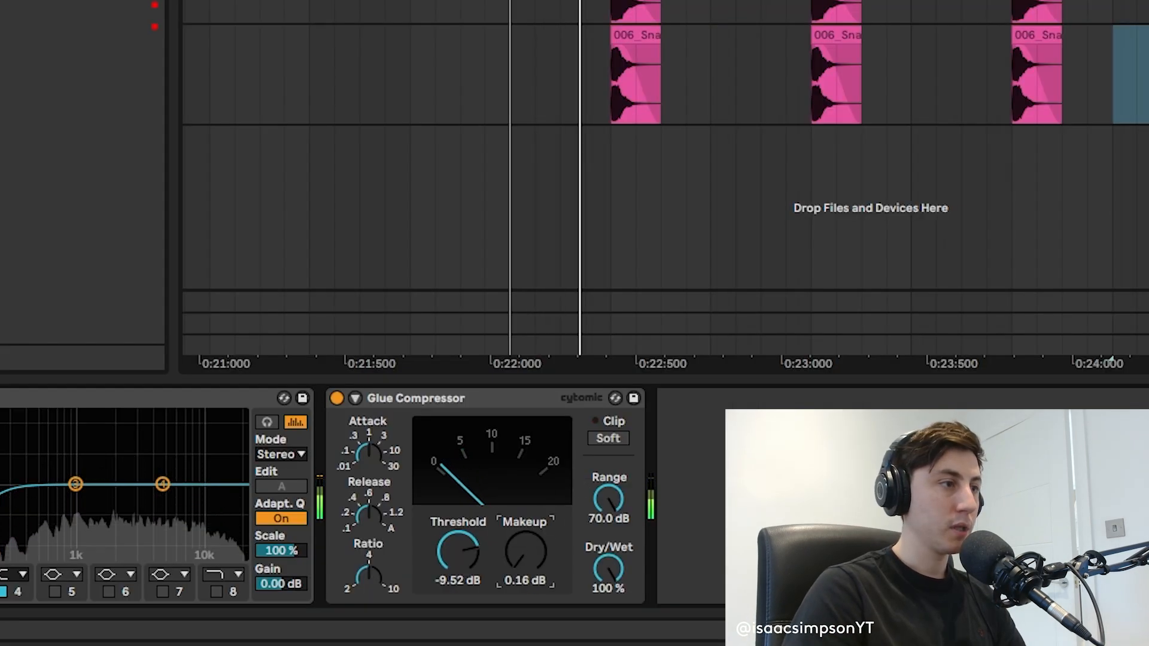
pyautogui.moveTo(525, 552); pyautogui.dragTo(525, 515)
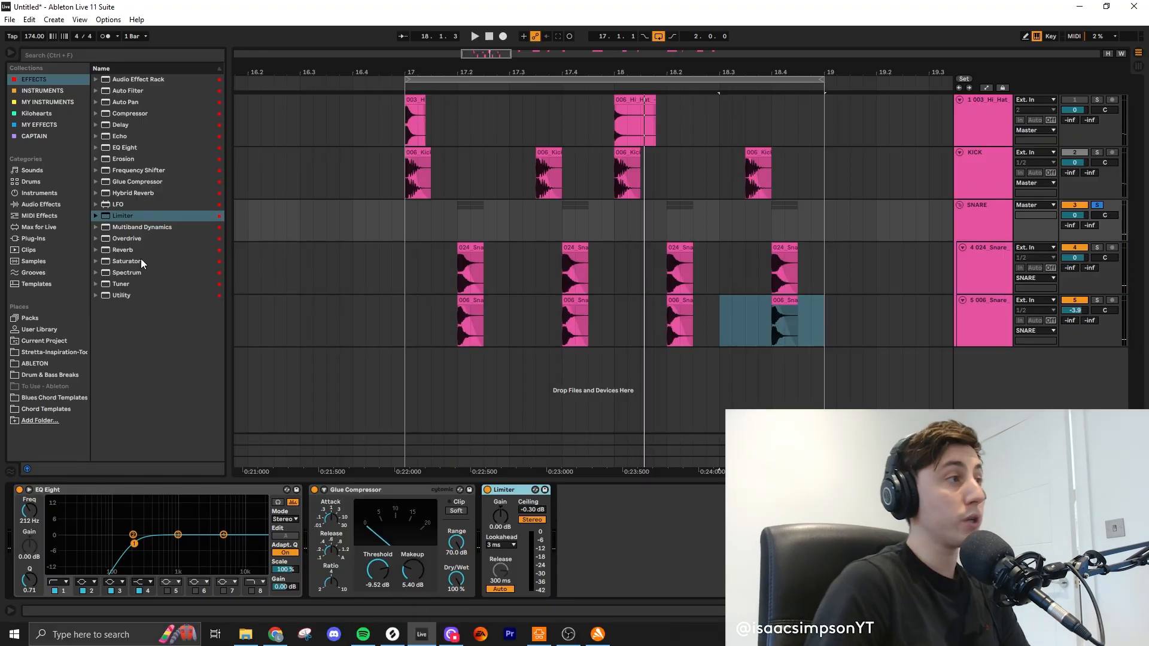
# Step: Add an Erosion effect and the Saturator preset Warm Up Highs at the end of the SNARE group chain
pyautogui.click(124, 159)
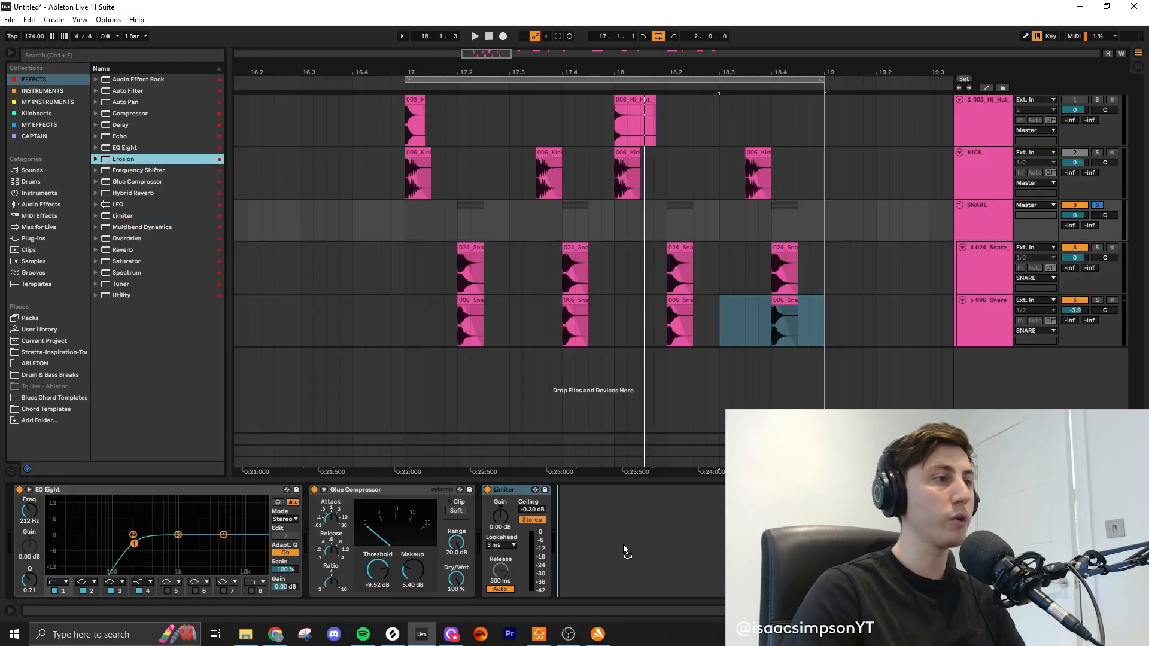
pyautogui.moveTo(624, 549); pyautogui.dragTo(624, 549)
pyautogui.click(96, 262)
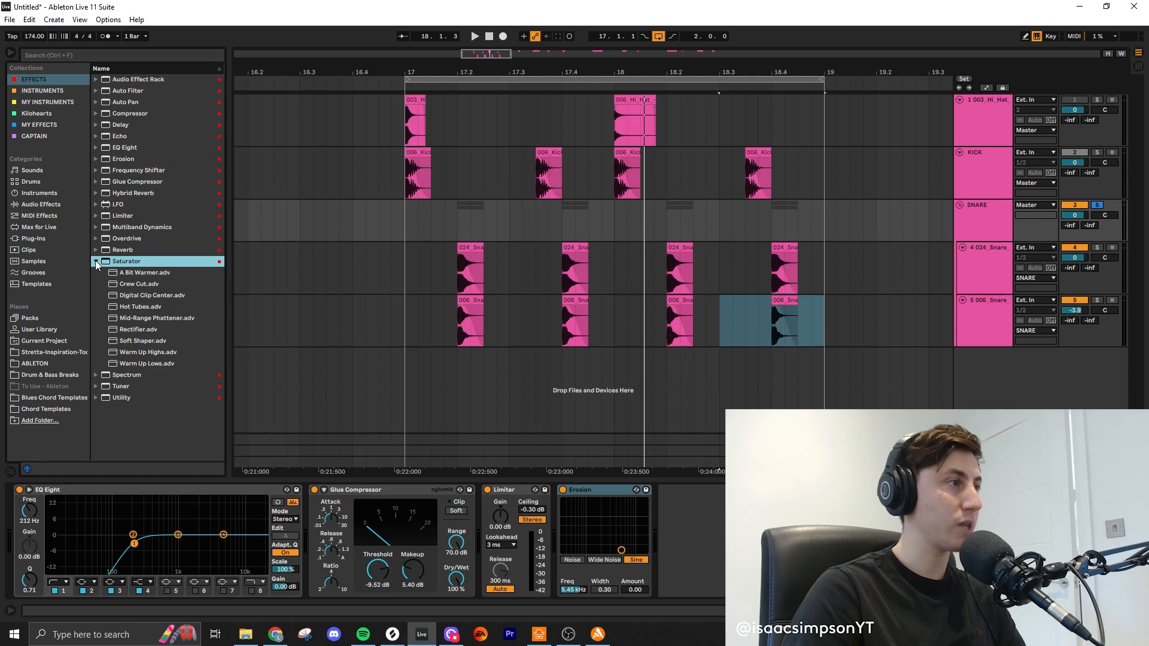
pyautogui.click(137, 274)
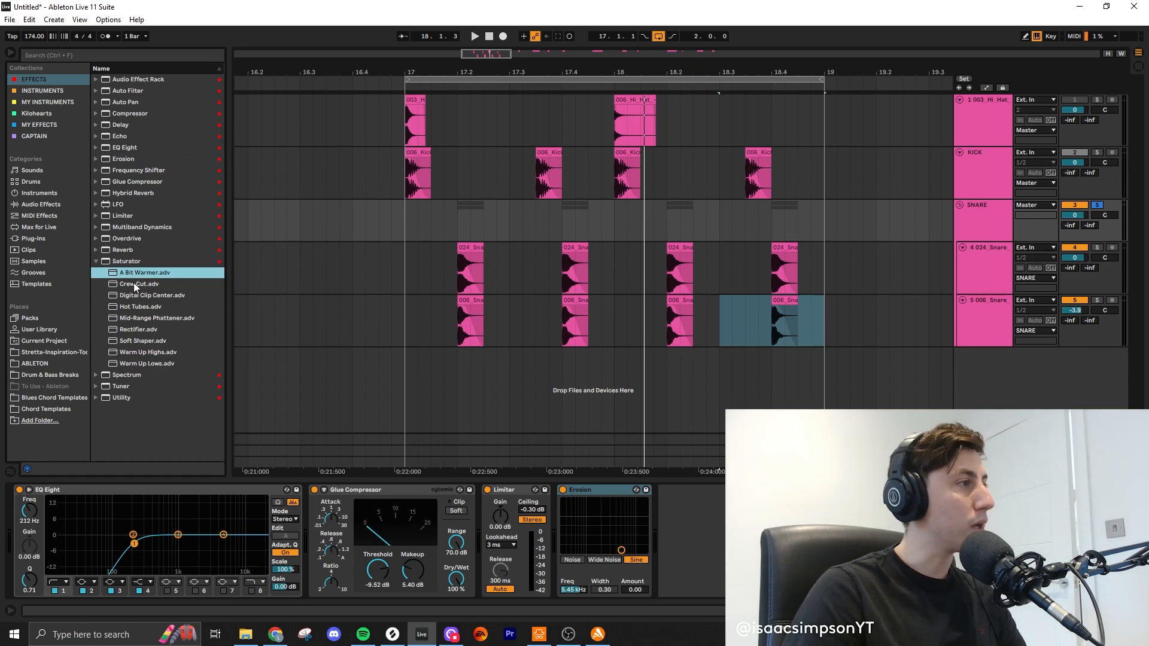
pyautogui.doubleClick(148, 352)
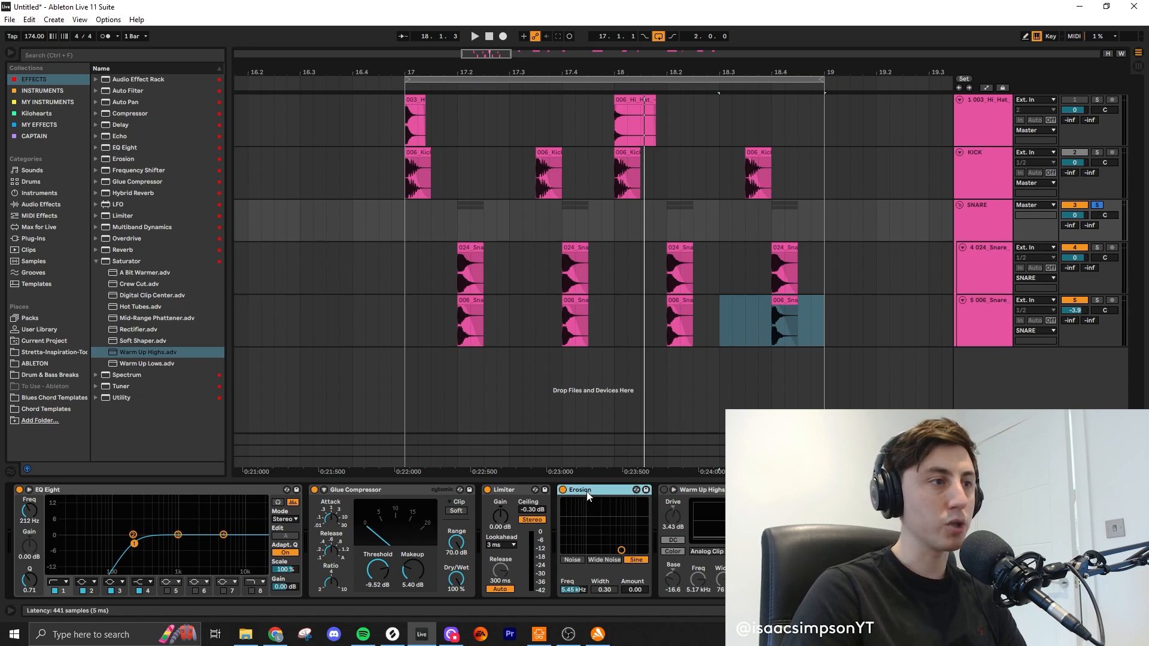
# Step: Set Erosion to Wide Noise with frequency 4.60 kHz, width 0.44 and amount 60.2, and play the snare
pyautogui.click(575, 560)
pyautogui.moveTo(619, 550); pyautogui.dragTo(621, 518)
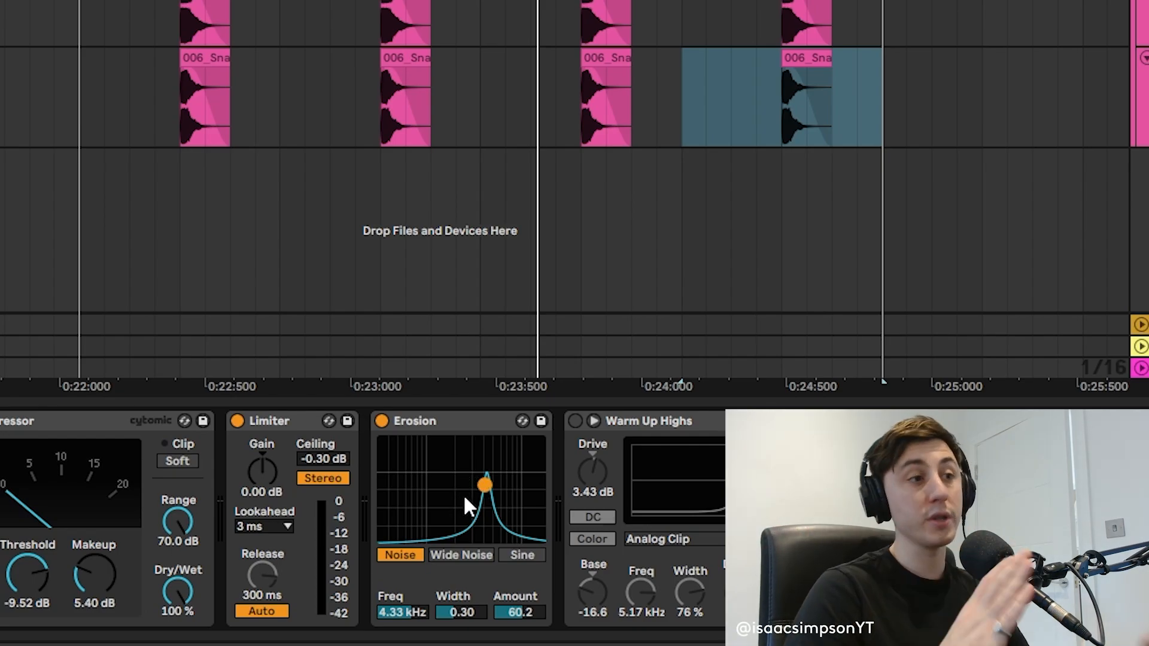
pyautogui.click(462, 555)
pyautogui.click(397, 556)
pyautogui.click(460, 557)
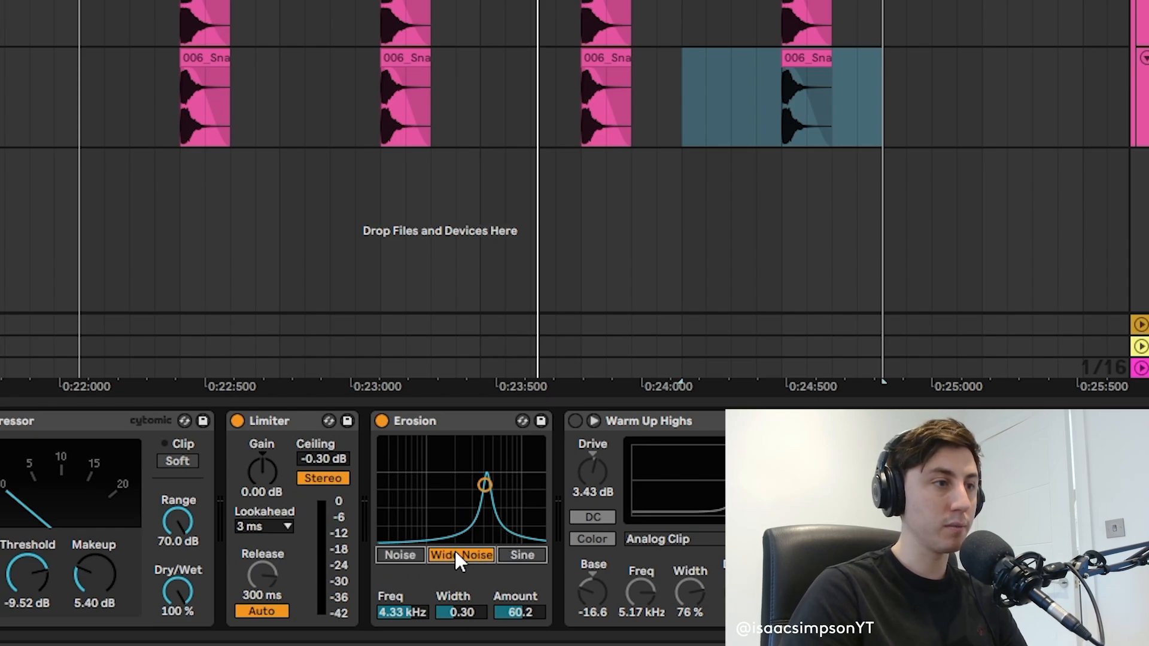
pyautogui.moveTo(475, 598)
pyautogui.mouseDown()
pyautogui.moveTo(474, 552)
pyautogui.moveTo(475, 604)
pyautogui.mouseUp()
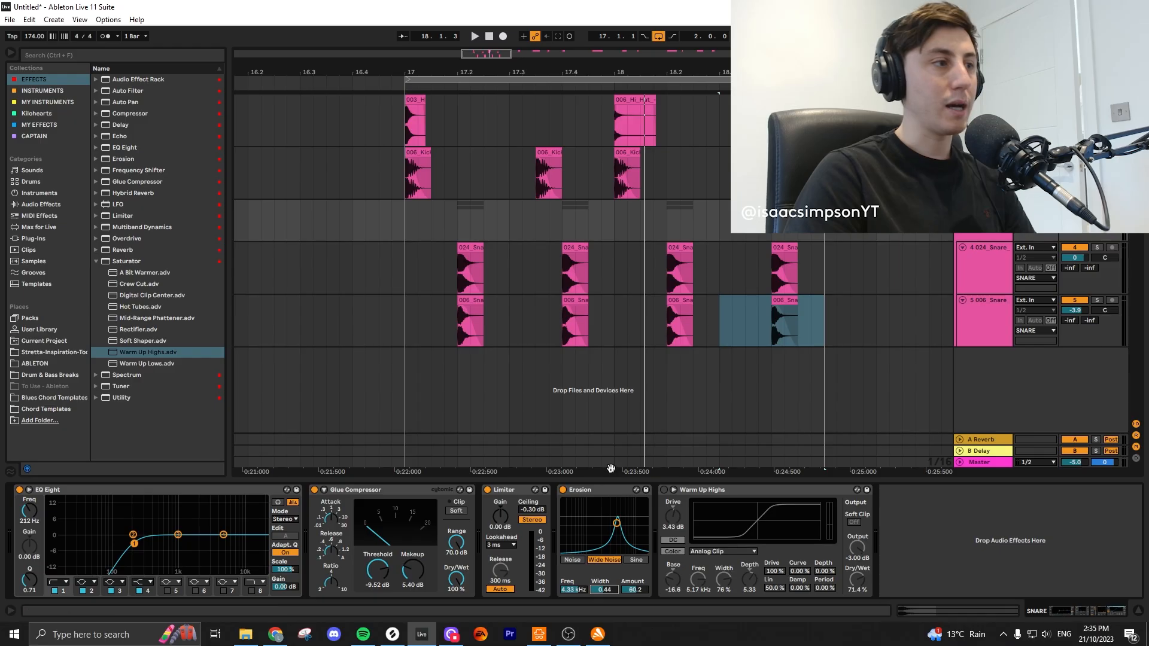
pyautogui.moveTo(616, 524); pyautogui.dragTo(618, 524)
pyautogui.press('space')
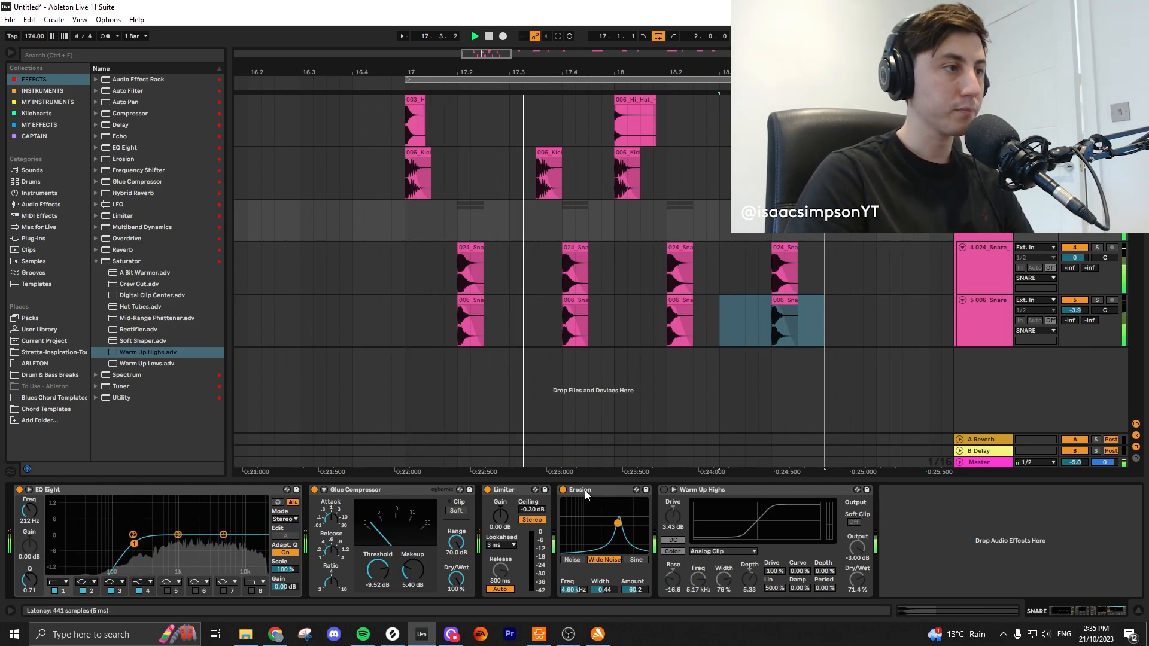
# Step: Move Erosion and the Warm Up Highs saturator between the EQ Eight and the Glue Compressor, and play the loop
pyautogui.moveTo(583, 490); pyautogui.dragTo(313, 505)
pyautogui.moveTo(716, 491); pyautogui.dragTo(422, 500)
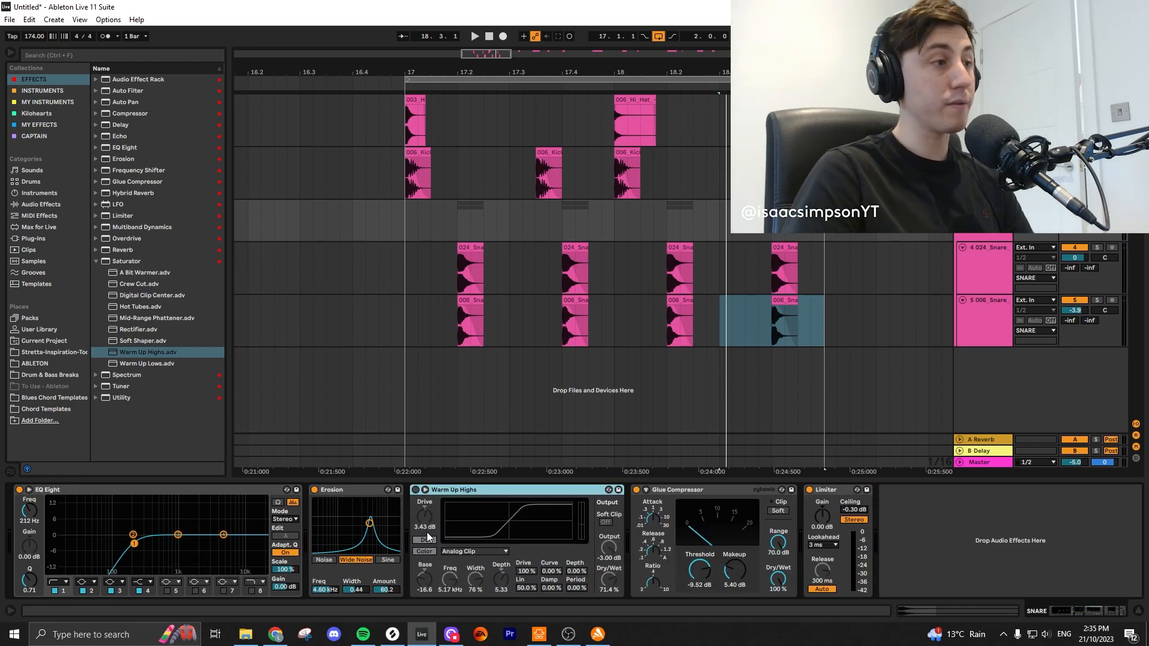
pyautogui.press('space')
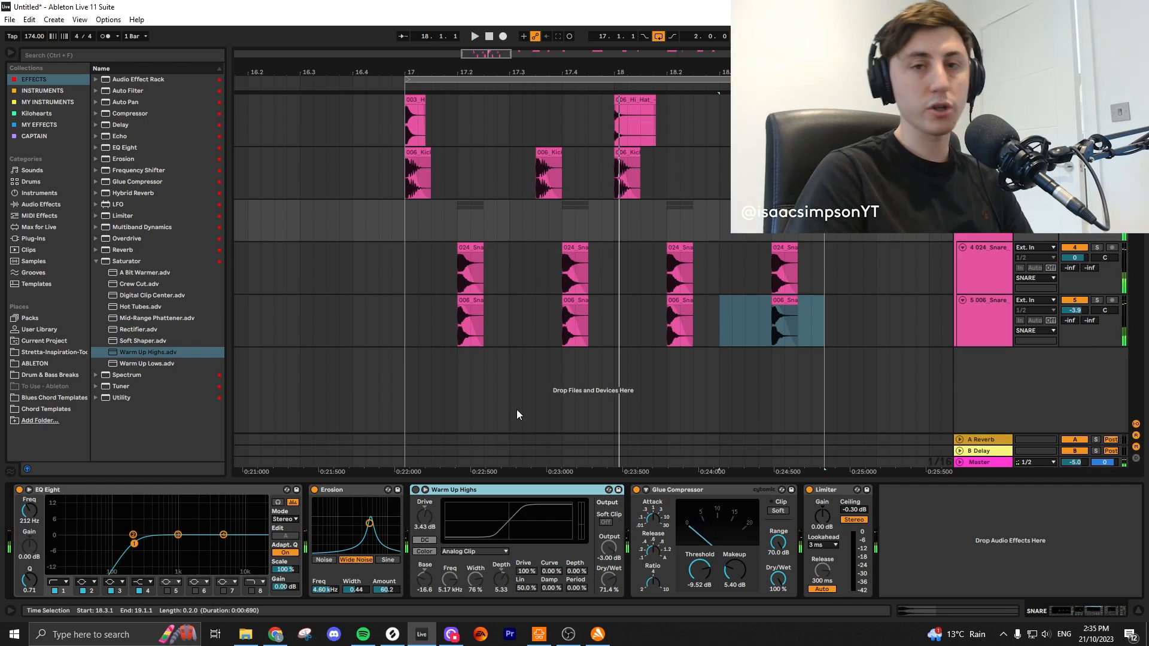
pyautogui.press('space')
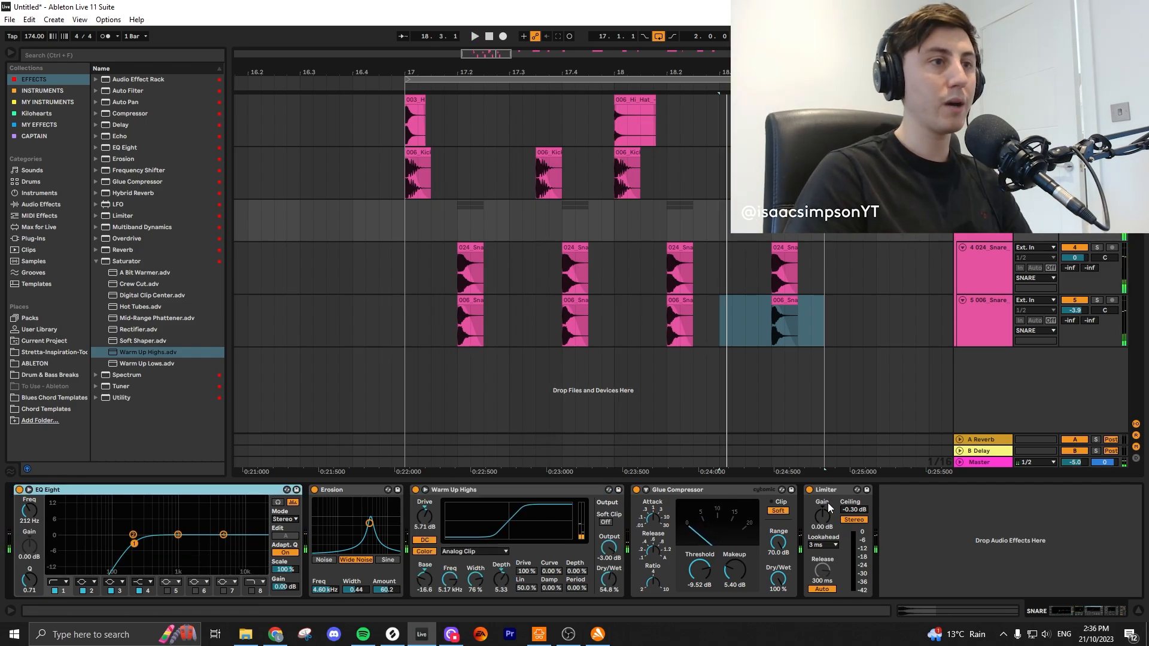
# Step: Bypass and re-enable the whole SNARE effect chain during playback to compare the dry and processed sound
pyautogui.keyDown('shift'); pyautogui.click(835, 490); pyautogui.keyUp('shift')
pyautogui.click(809, 489)
pyautogui.press('space')
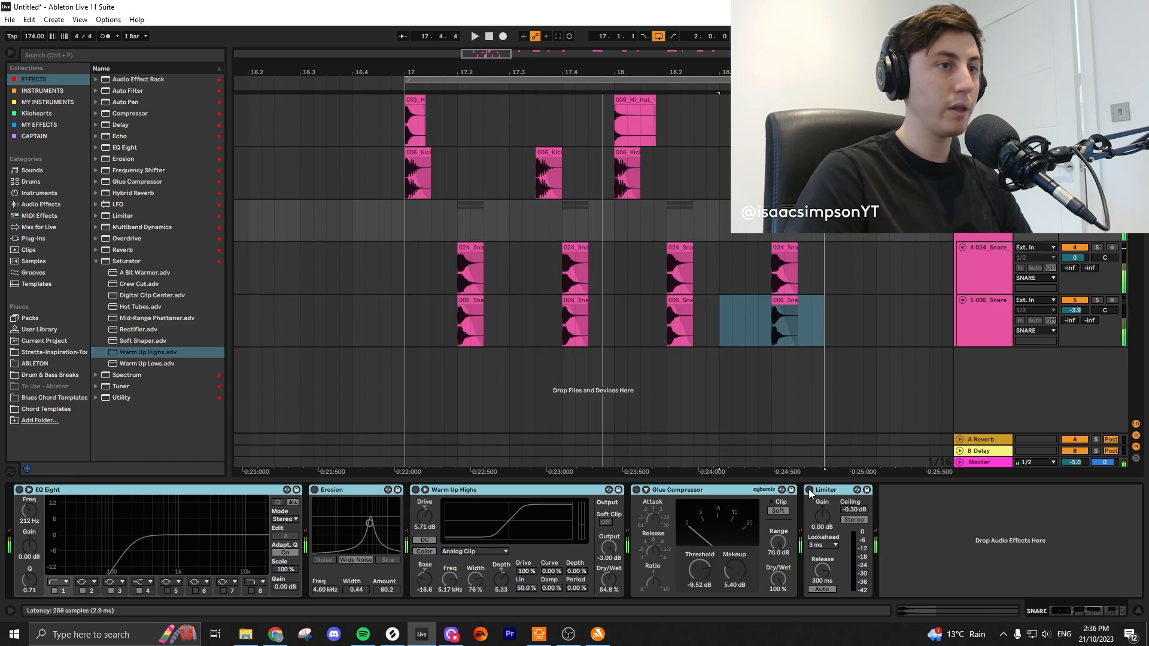
pyautogui.click(809, 490)
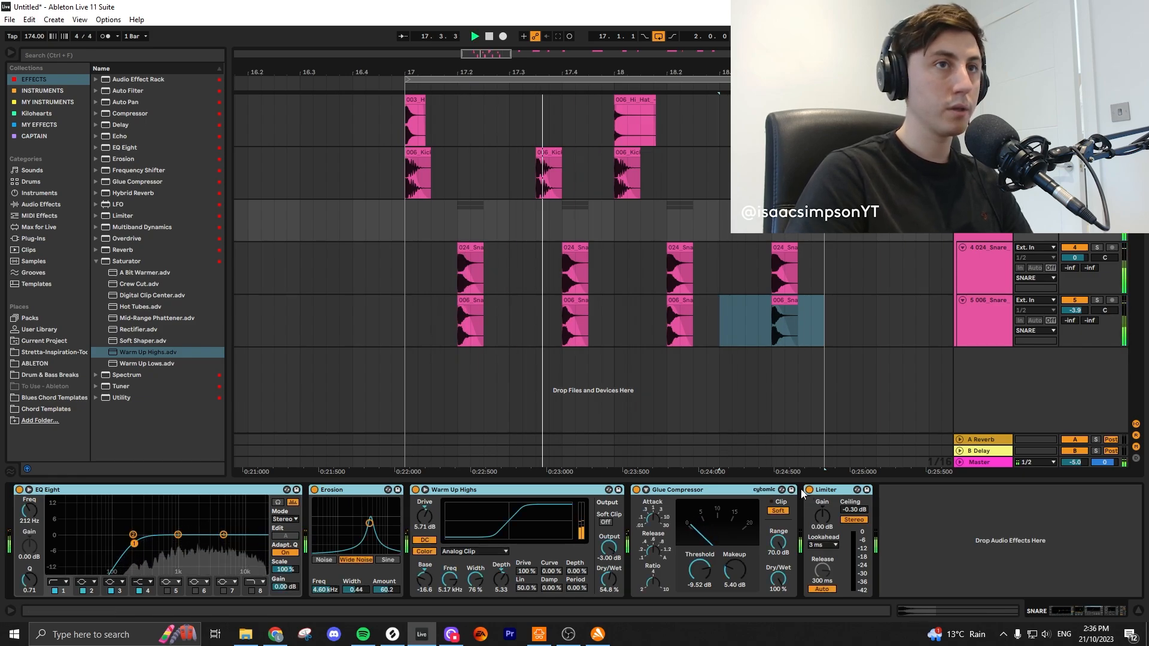
pyautogui.press('space')
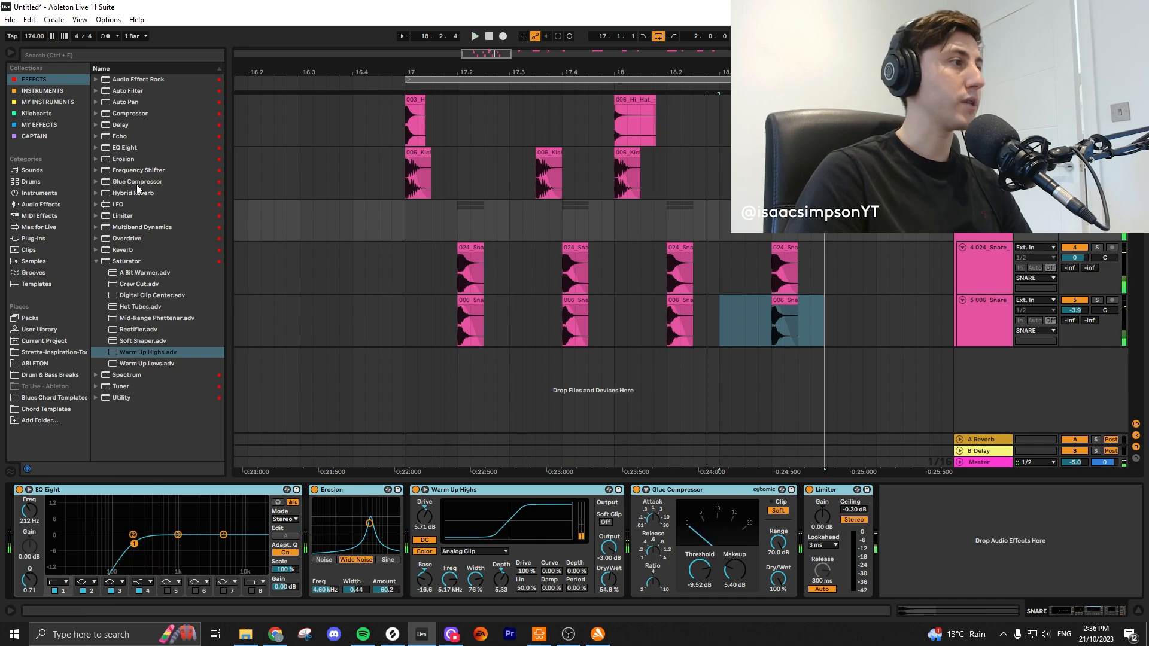
# Step: Add a second EQ Eight after the Limiter on the SNARE group, with its band 1 low cut at 200 Hz
pyautogui.moveTo(115, 152); pyautogui.dragTo(924, 544)
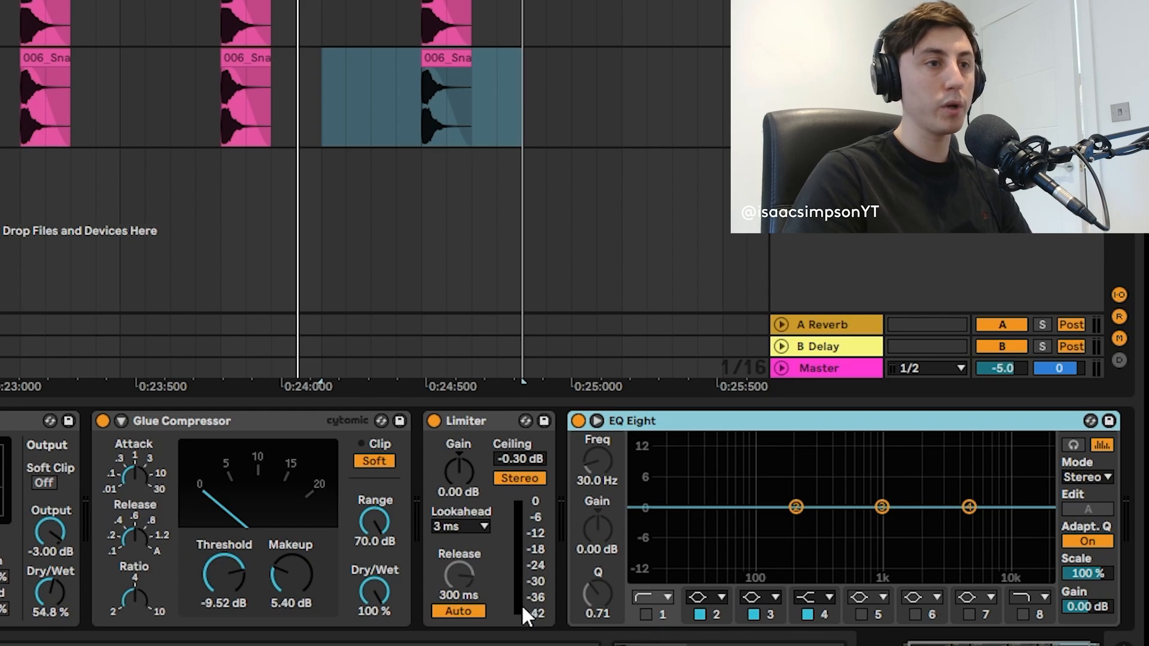
pyautogui.press('space')
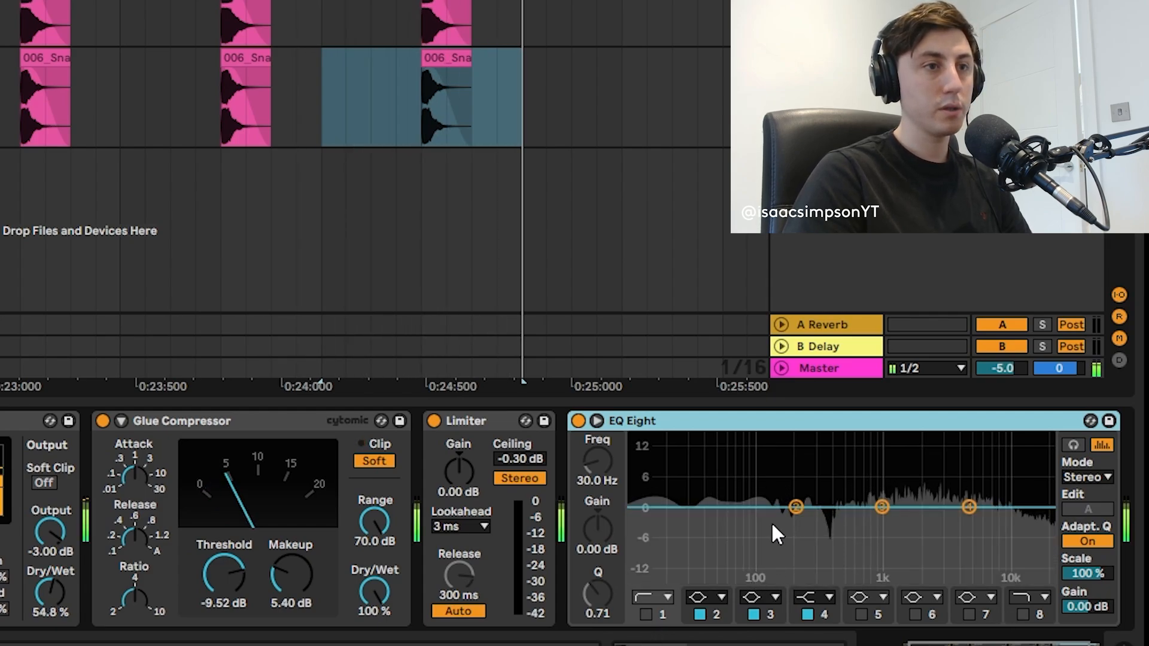
pyautogui.click(645, 614)
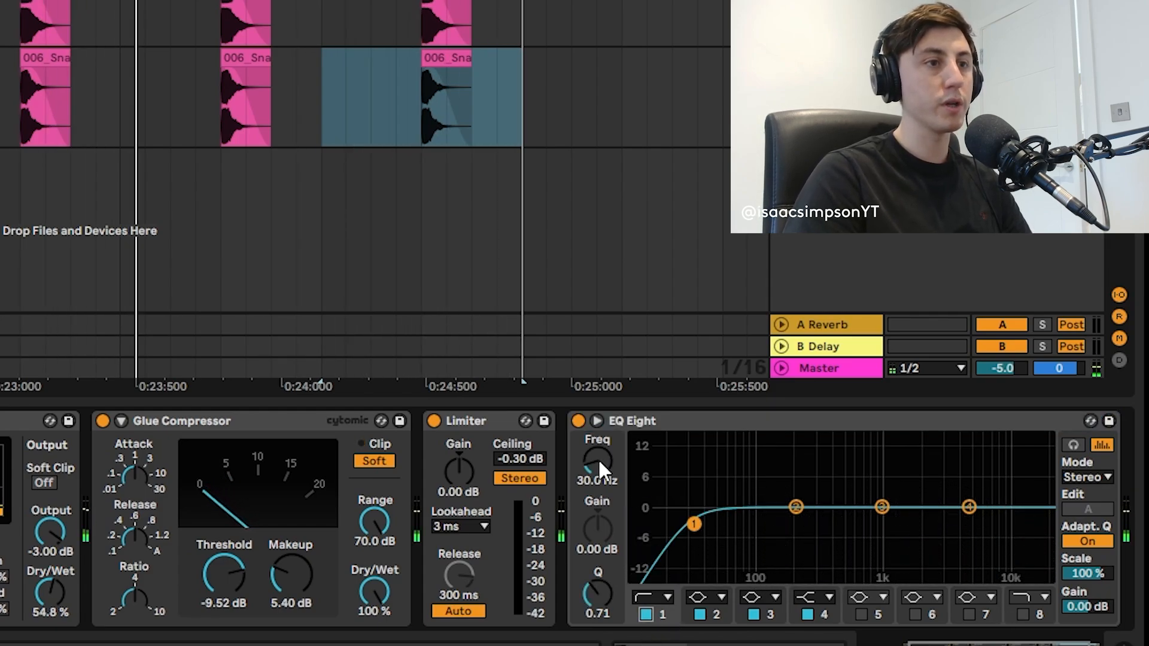
pyautogui.click(596, 461)
pyautogui.write('200')
pyautogui.press('Return')
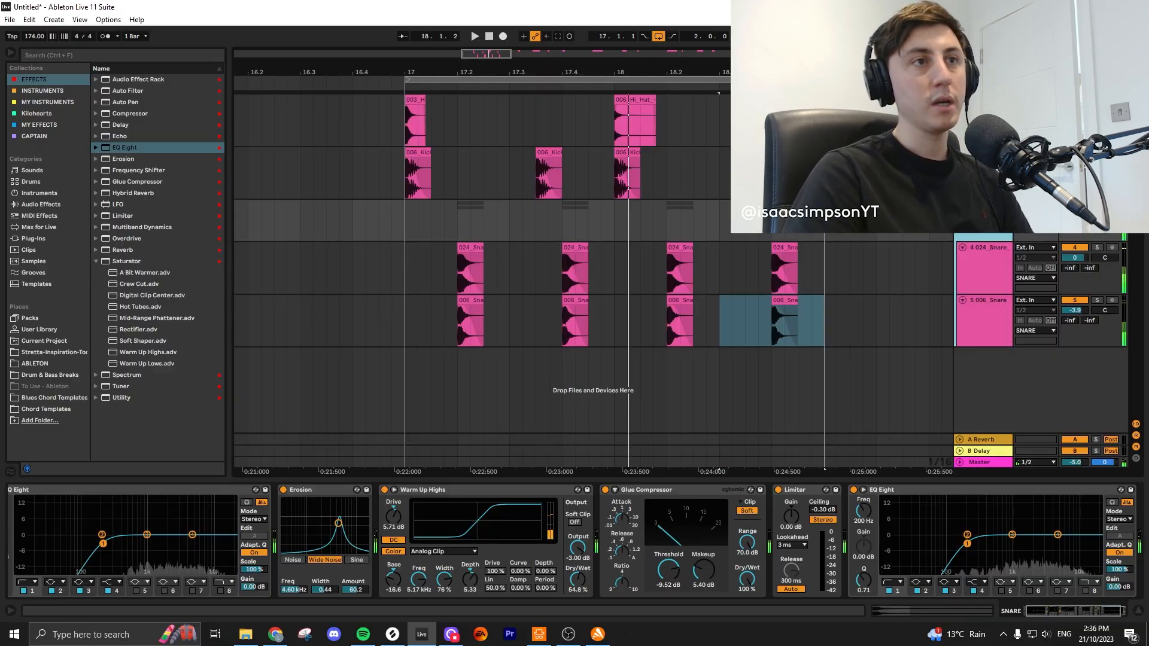
# Step: Add an audio track that takes its input from SNARE post mixer, and record the processed snare into it from bar 17
pyautogui.hotkey('ctrl', 't')
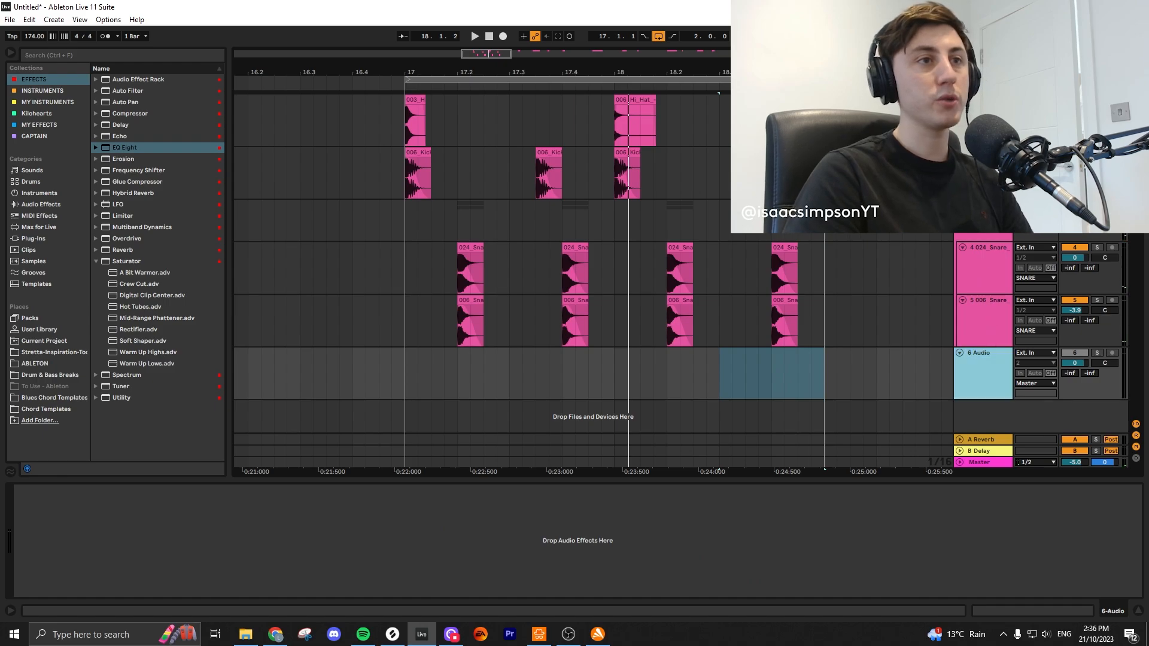
pyautogui.click(1040, 352)
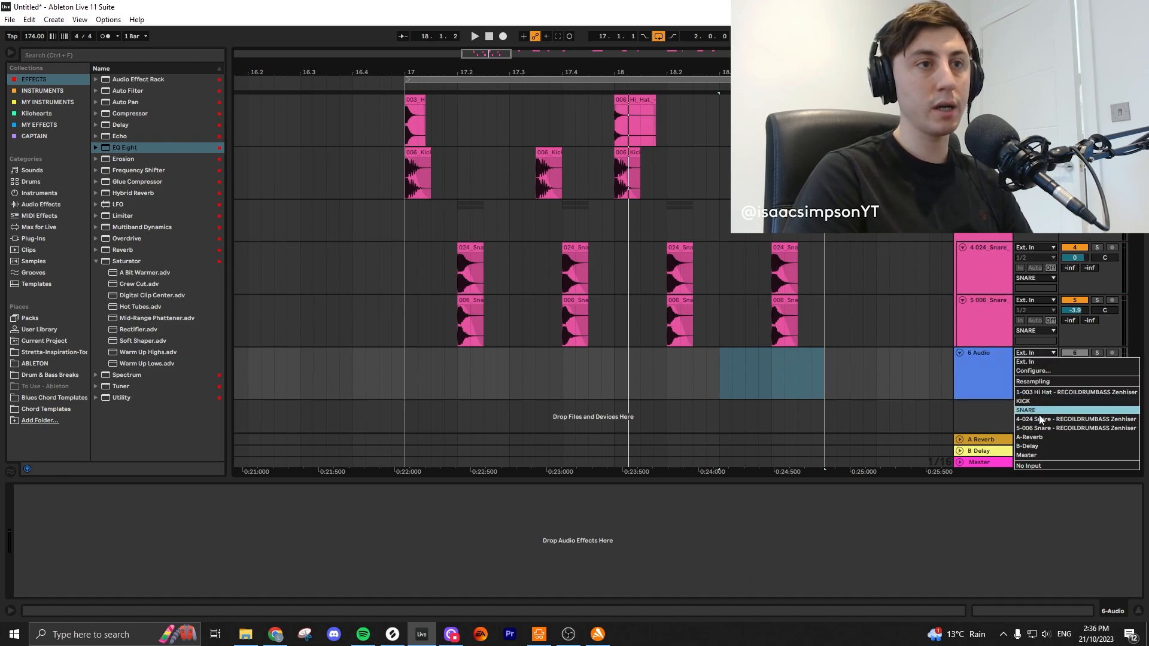
pyautogui.click(1042, 409)
pyautogui.click(1041, 355)
pyautogui.click(1040, 357)
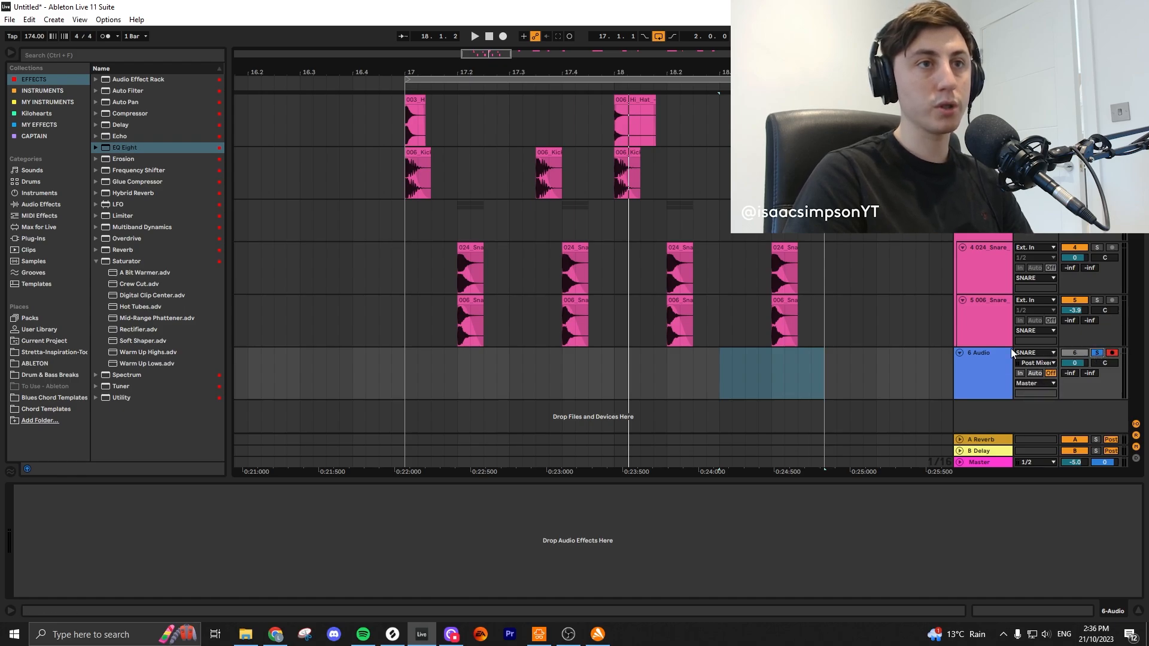
pyautogui.click(405, 363)
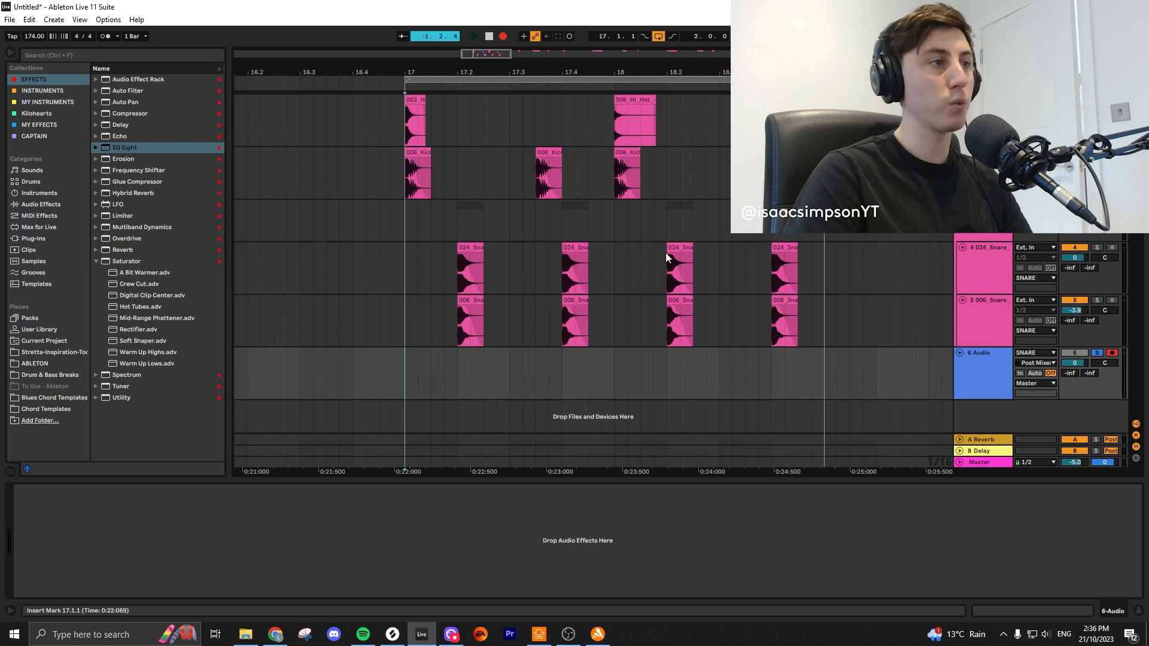
pyautogui.press('space')
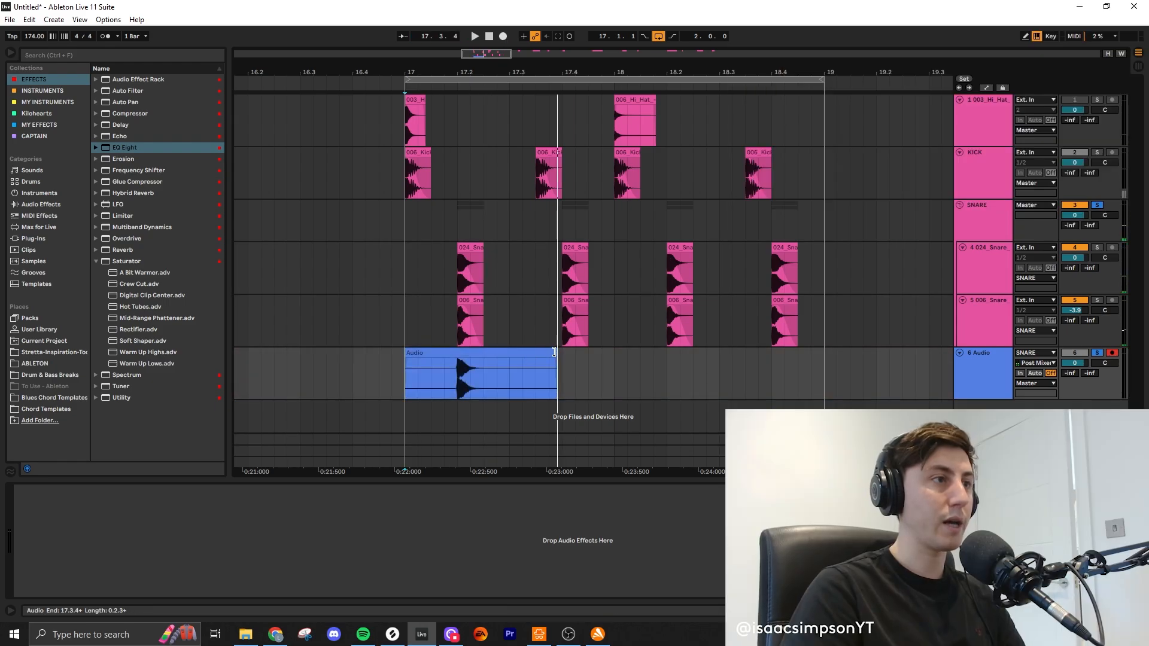
# Step: Shorten the recorded snare clip to two beats, ending at 17.3, and repeat it through bars 17 and 18
pyautogui.moveTo(550, 350); pyautogui.dragTo(509, 352)
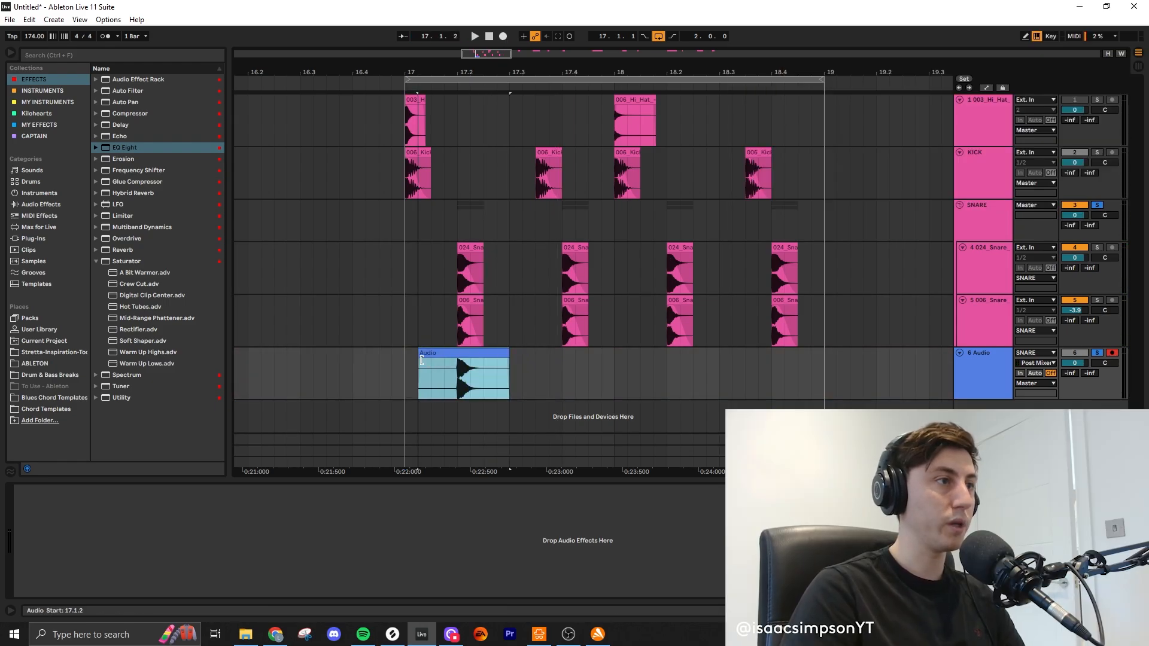
pyautogui.scroll(3, 485, 364)
pyautogui.scroll(2, 486, 364)
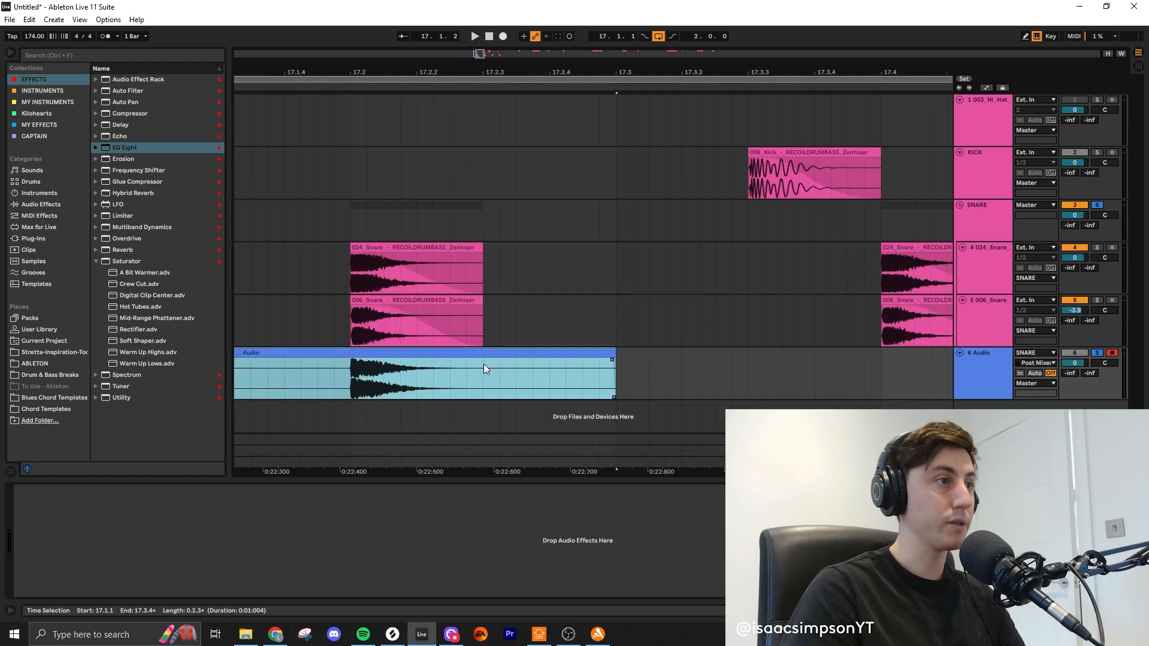
pyautogui.scroll(-2, 519, 363)
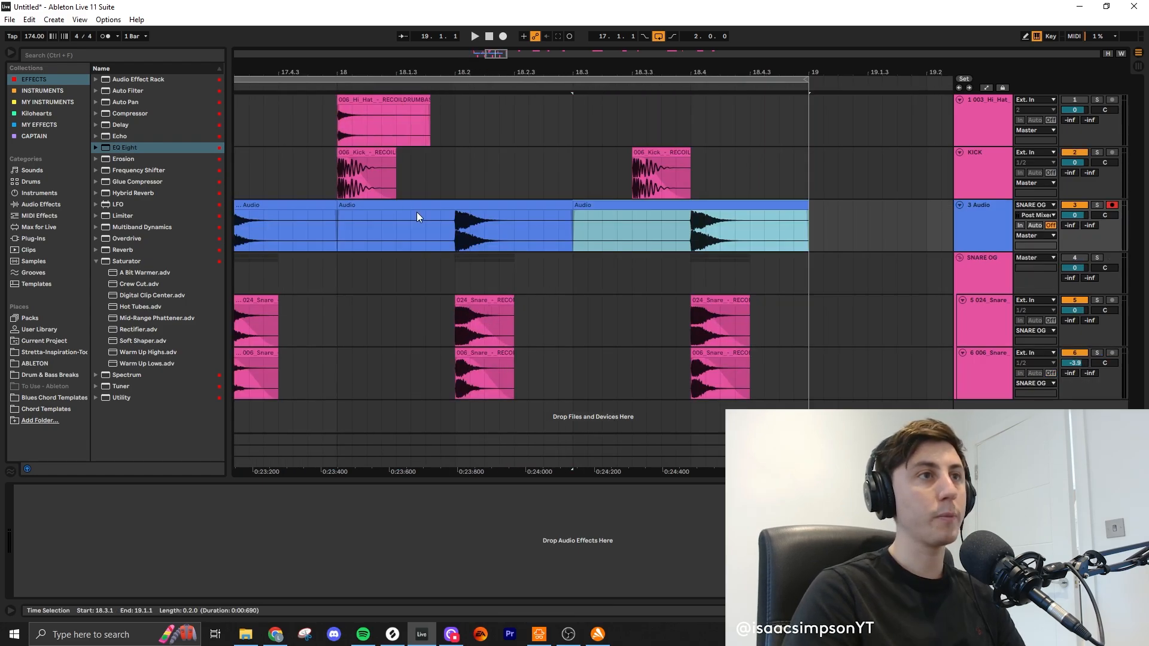
pyautogui.scroll(-2, 416, 212)
pyautogui.scroll(3, 355, 206)
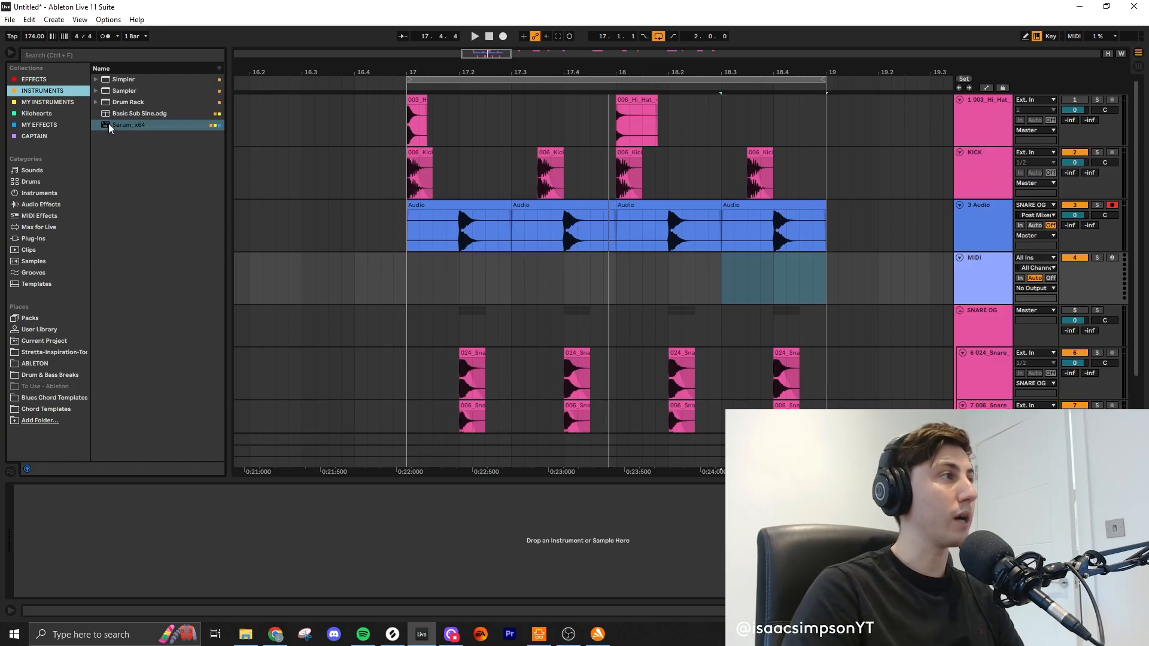
# Step: Load Serum onto the MIDI track with only its key-tracked AC hum1 noise oscillator switched on
pyautogui.moveTo(110, 128); pyautogui.dragTo(975, 286)
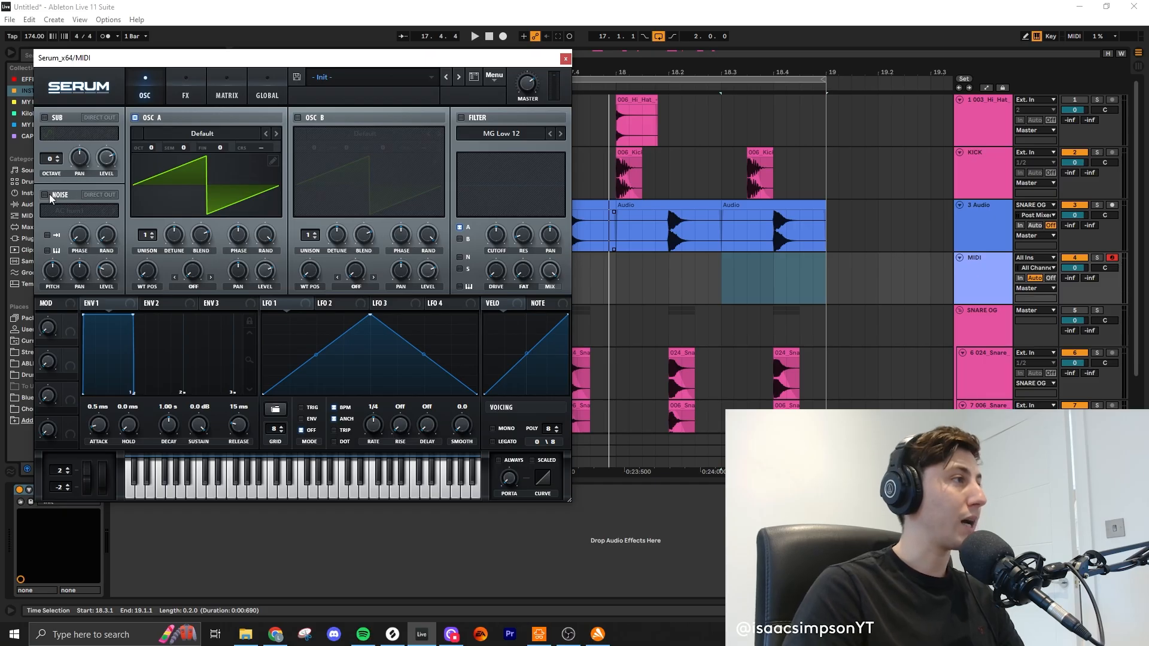
pyautogui.click(45, 195)
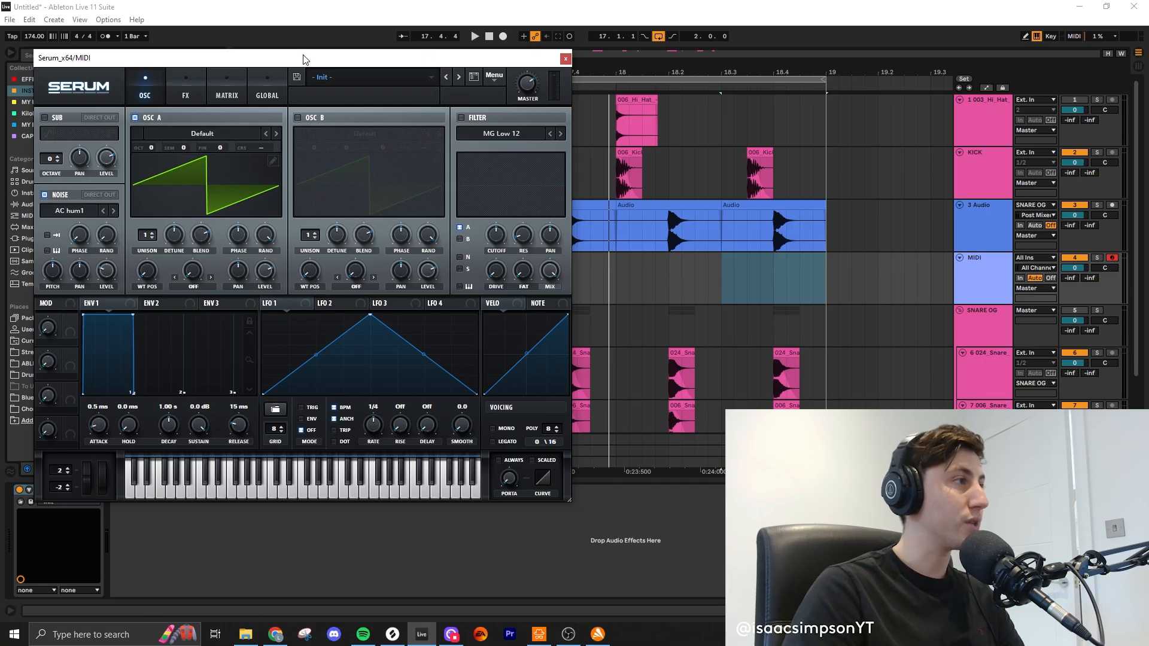
pyautogui.click(471, 279)
pyautogui.moveTo(304, 59); pyautogui.dragTo(610, 459)
# Step: Create a sixteenth-note MIDI clip at 17.2 and fill it with a C#5 note
pyautogui.doubleClick(470, 274)
pyautogui.moveTo(263, 222); pyautogui.dragTo(251, 407)
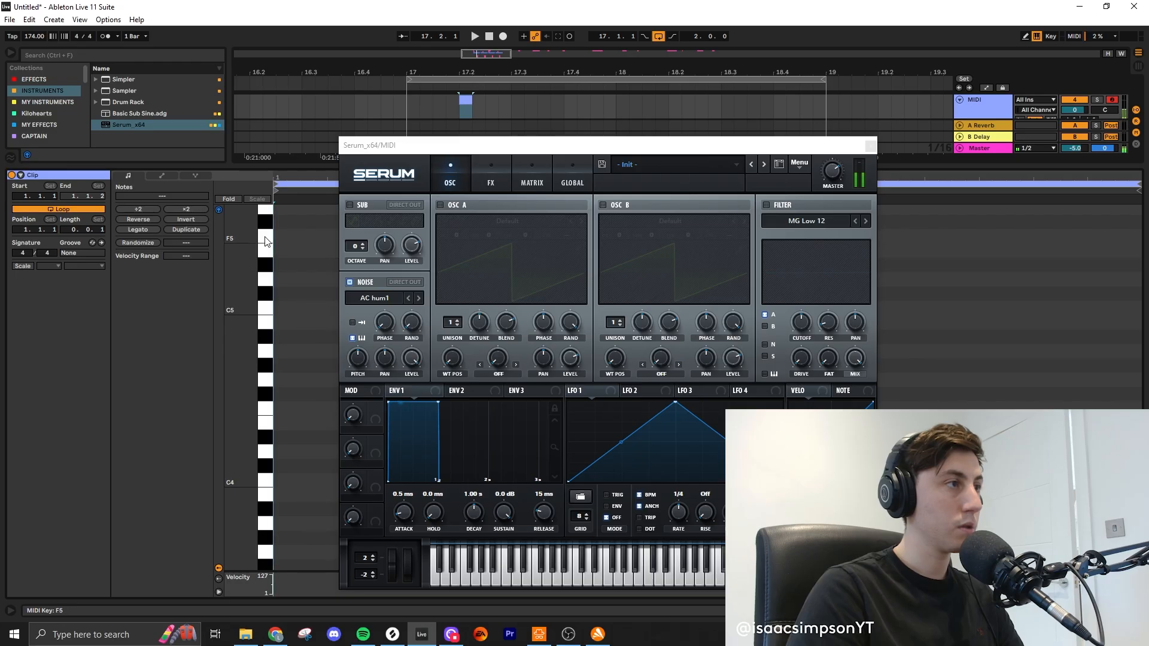
pyautogui.click(871, 146)
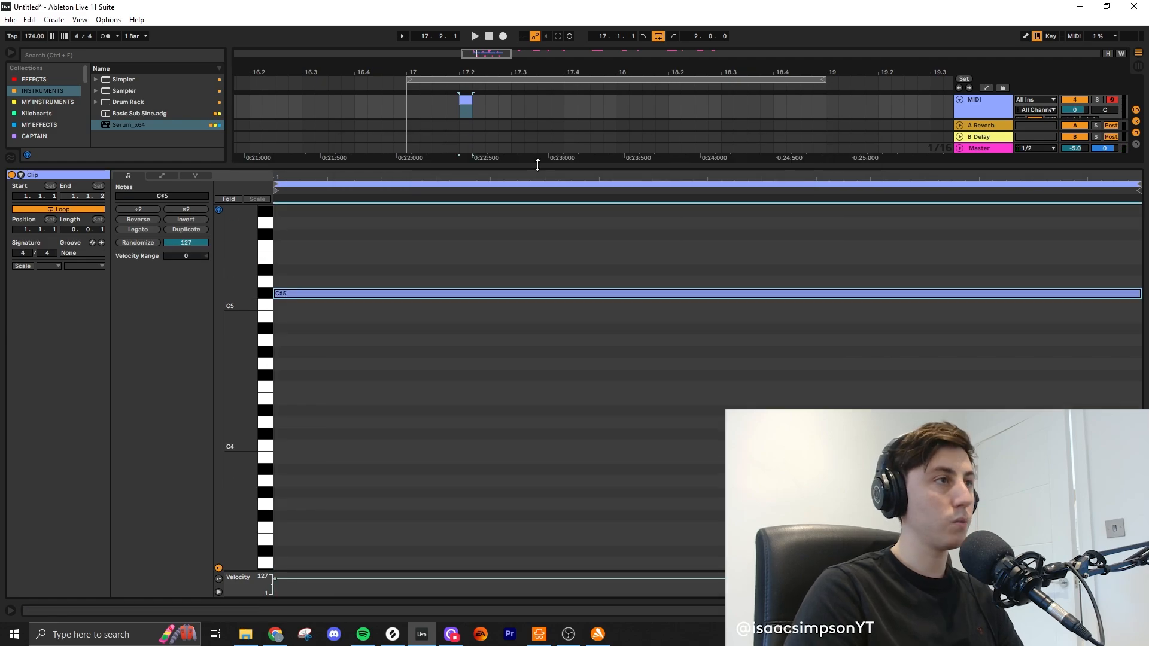
pyautogui.doubleClick(537, 167)
# Step: Solo the MIDI track and play the noise note
pyautogui.click(1097, 258)
pyautogui.press('space')
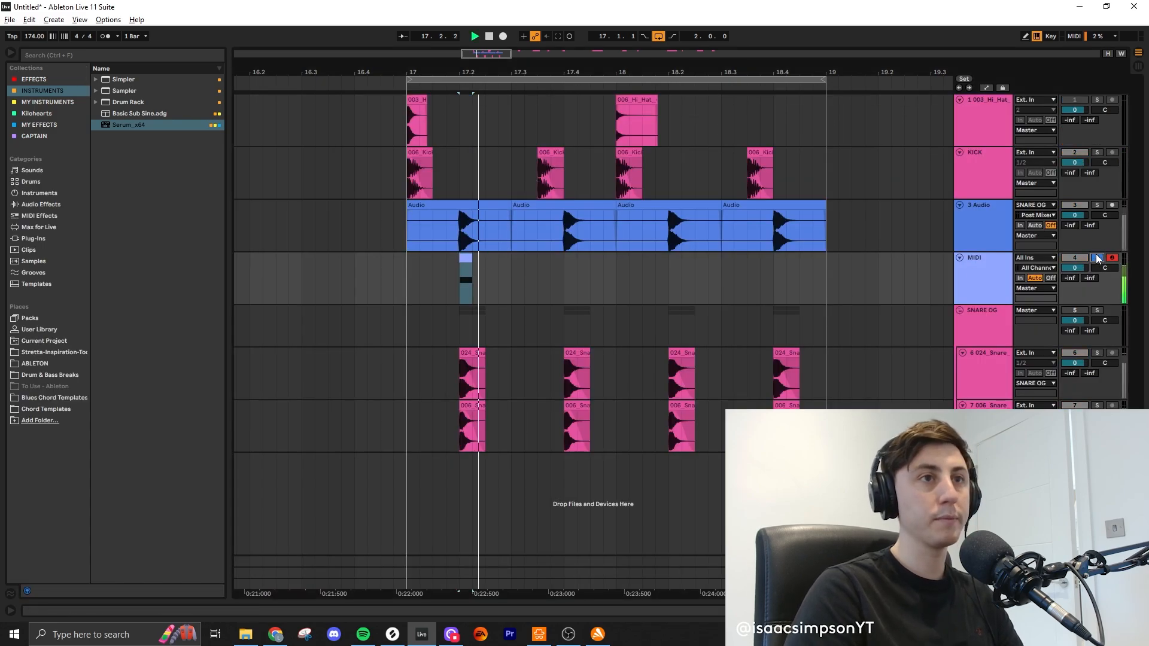
pyautogui.press('space')
pyautogui.press('space')
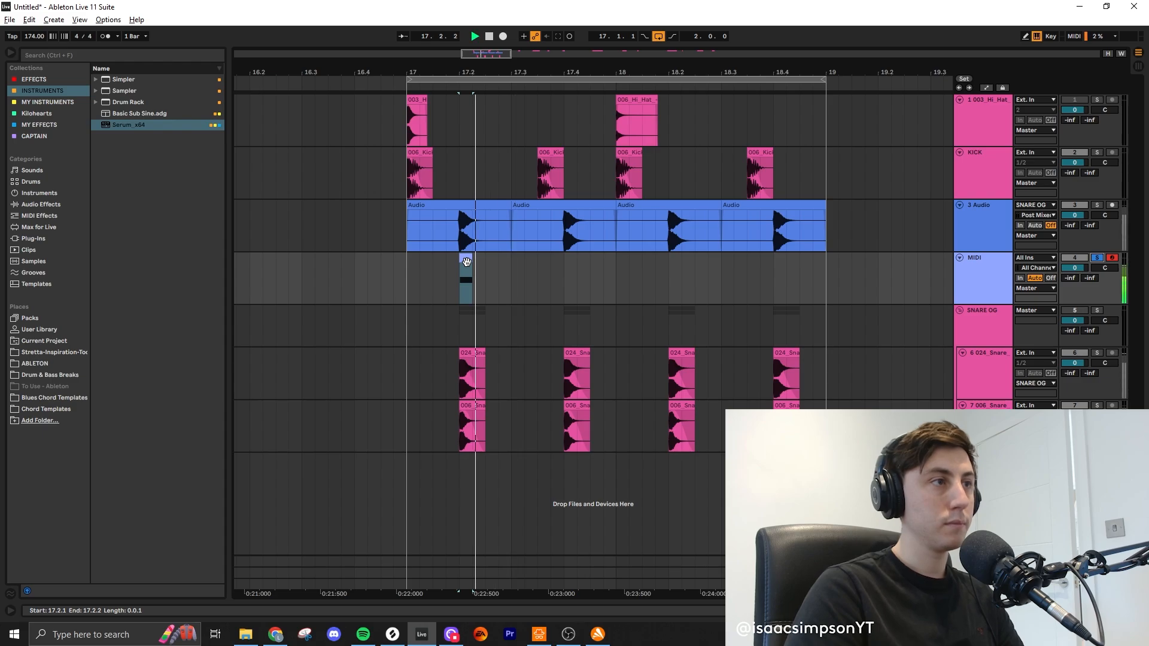
# Step: Lengthen the MIDI clip to two sixteenths, extend the C#5 note with Legato to fill it, and play it
pyautogui.click(964, 278)
pyautogui.moveTo(469, 257); pyautogui.dragTo(466, 285)
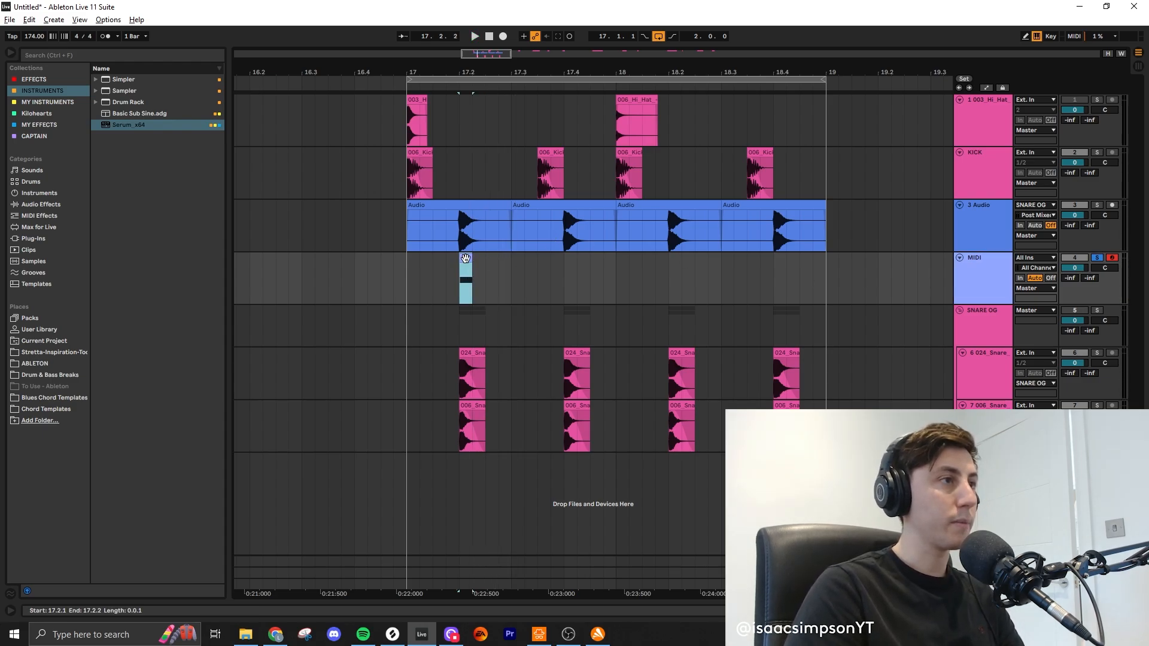
pyautogui.doubleClick(465, 279)
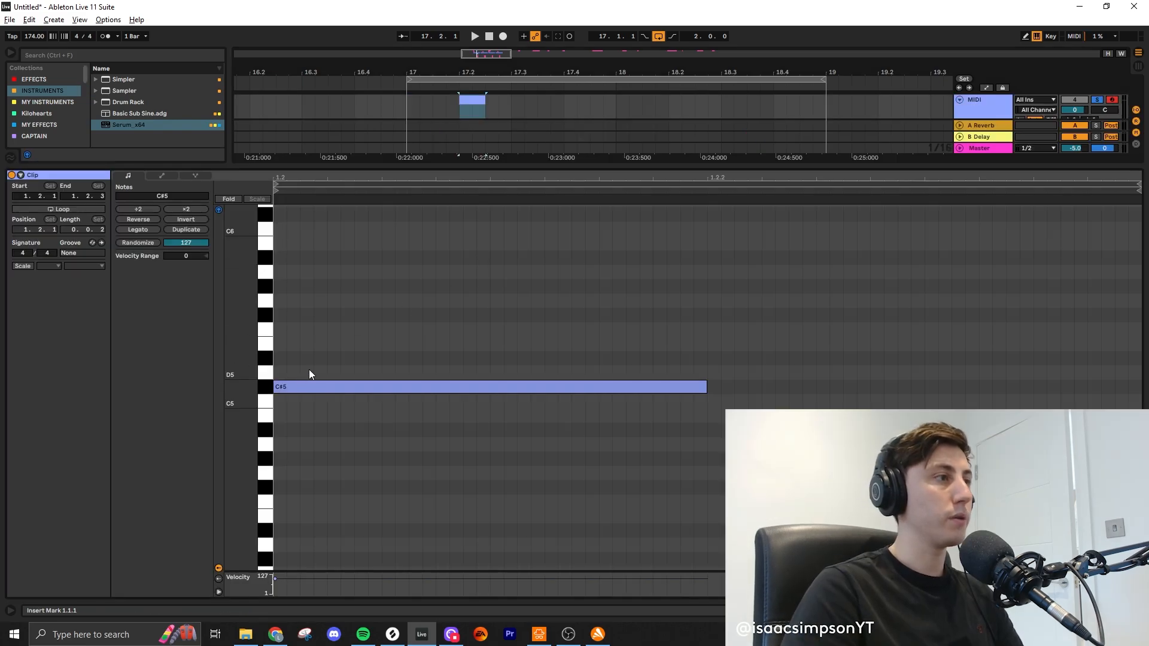
pyautogui.hotkey('ctrl', 'a')
pyautogui.click(141, 231)
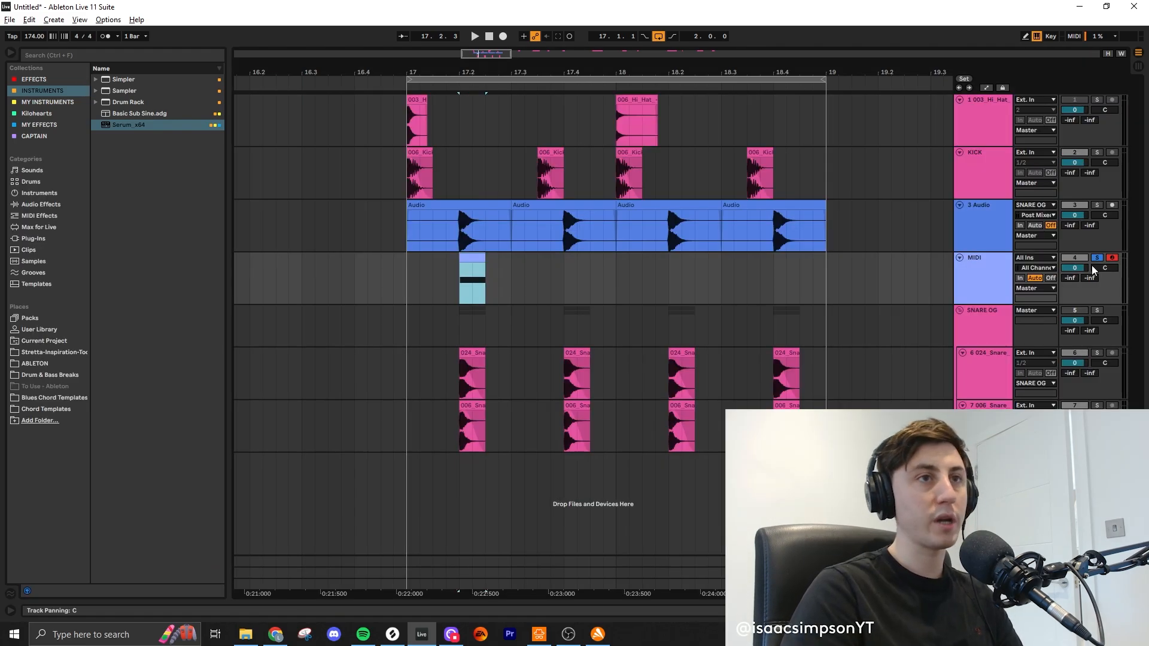
pyautogui.press('space')
pyautogui.press('space')
pyautogui.press('space')
pyautogui.press('space')
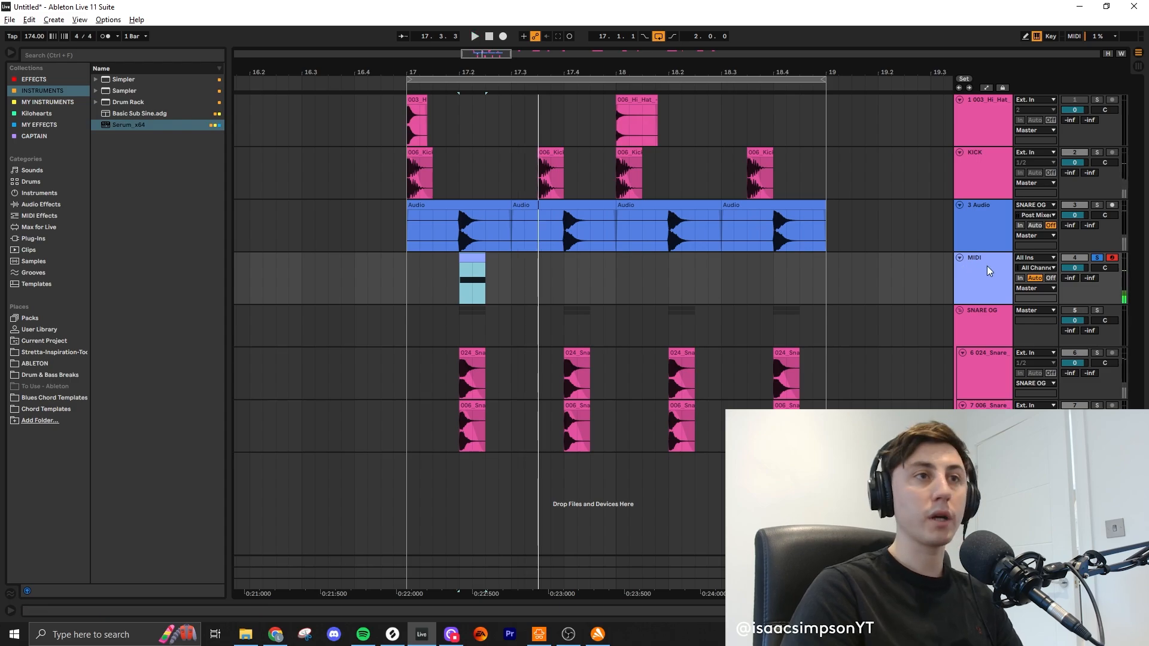
# Step: Freeze and flatten the MIDI noise track, and fade the resulting audio clip out across its whole length
pyautogui.click(987, 269)
pyautogui.rightClick(980, 260)
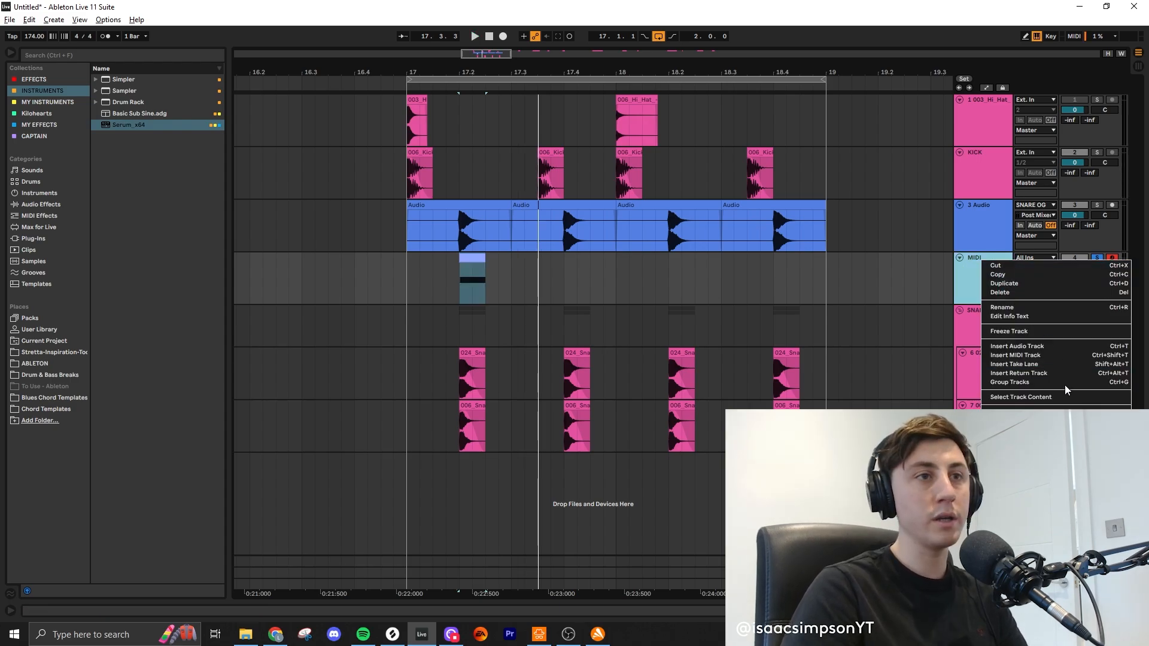
pyautogui.click(1036, 333)
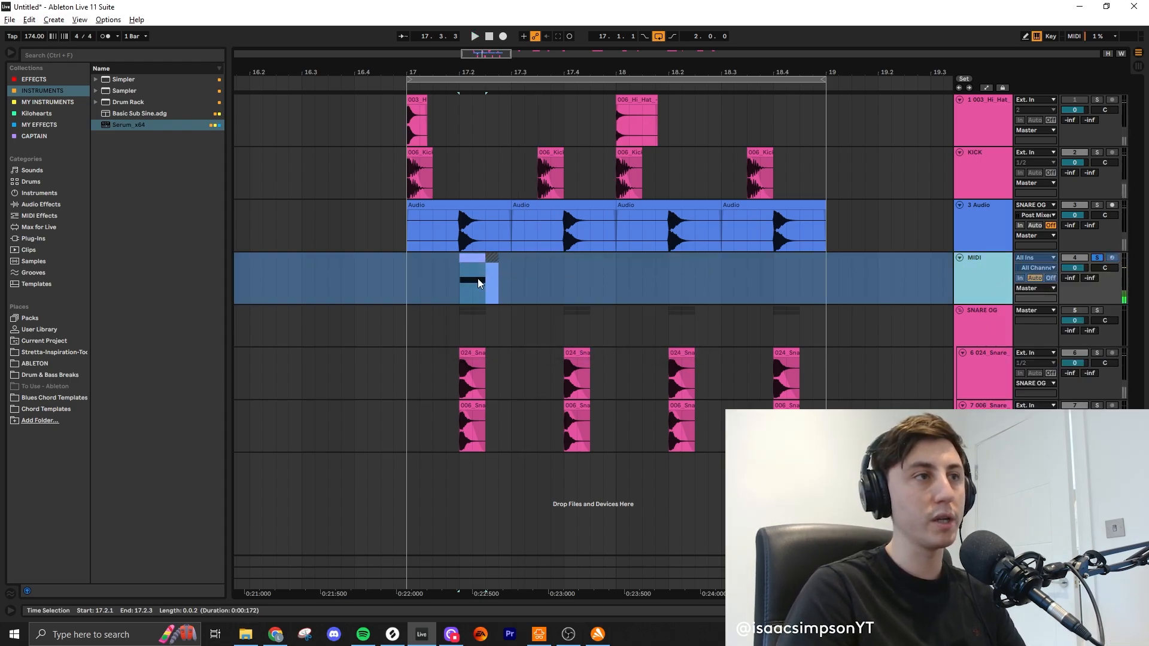
pyautogui.rightClick(971, 279)
pyautogui.click(1029, 358)
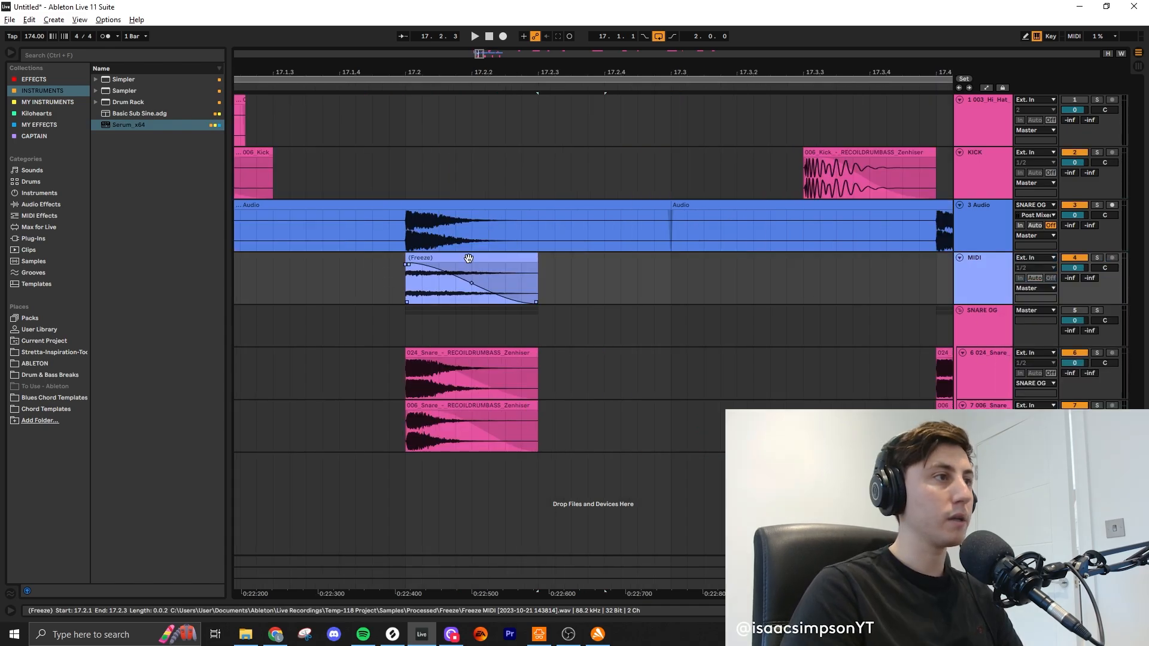
# Step: Play the flattened noise clip, set its warp mode to Complex Pro and raise its pitch
pyautogui.click(468, 256)
pyautogui.press('space')
pyautogui.press('space')
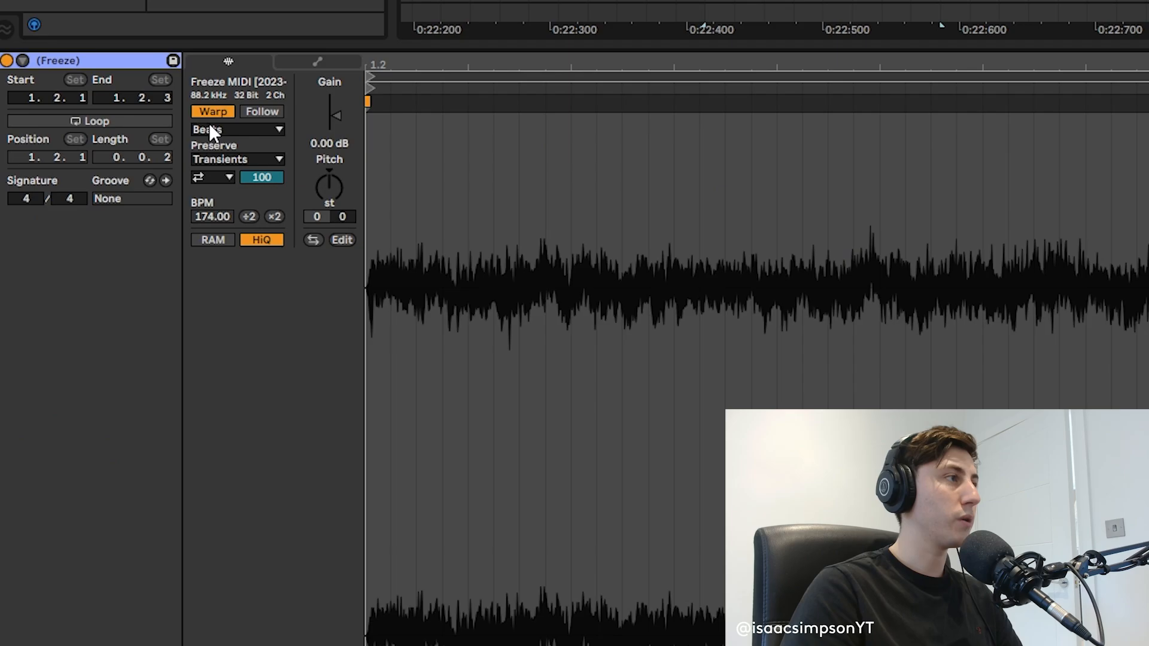
pyautogui.click(211, 132)
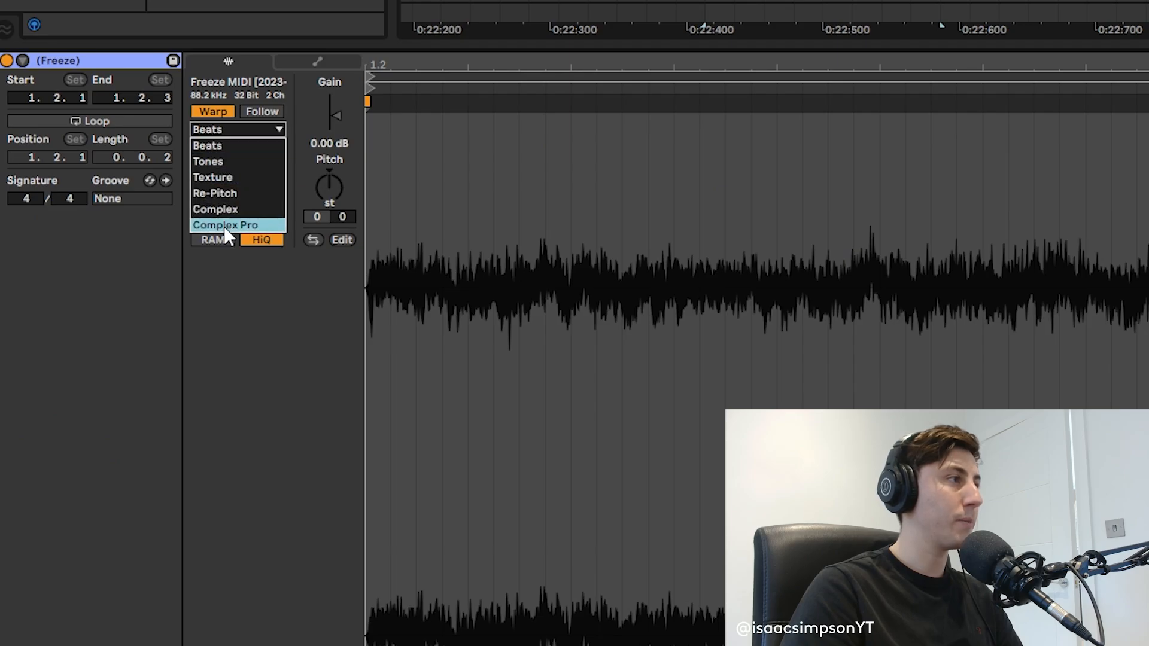
pyautogui.click(231, 223)
pyautogui.moveTo(329, 188); pyautogui.dragTo(329, 155)
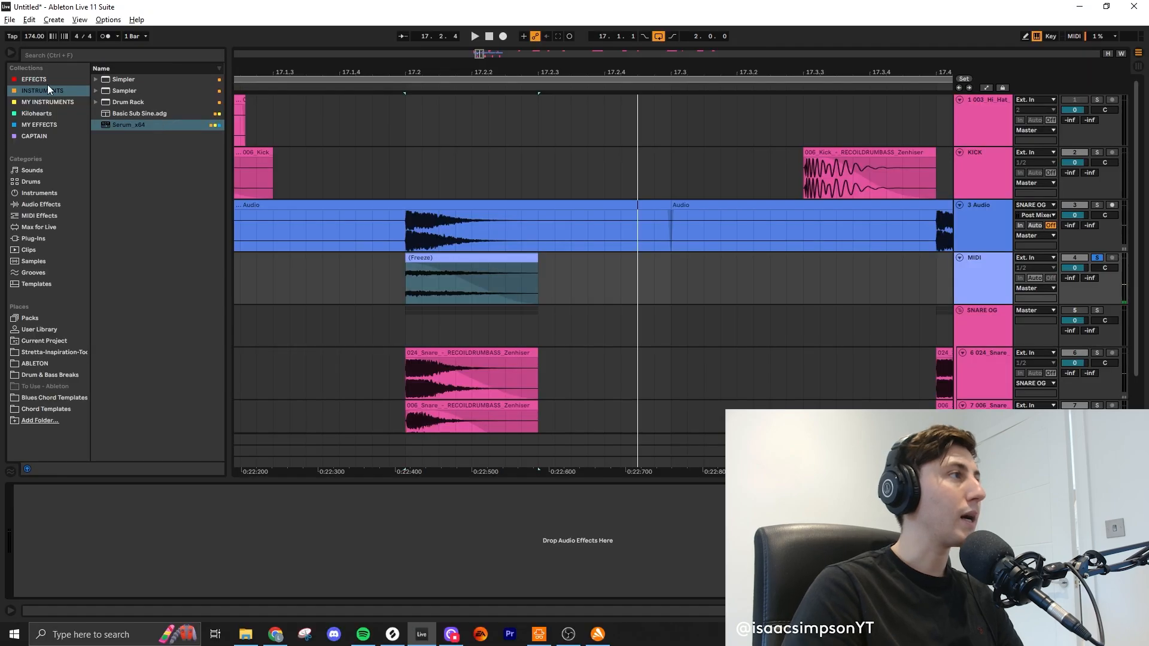
# Step: Add EQ Eight to the noise track with a band 1 low cut at 1.82 kHz, Q 0.82, and a raised band 4 high shelf
pyautogui.click(33, 80)
pyautogui.moveTo(116, 151); pyautogui.dragTo(226, 551)
pyautogui.click(53, 592)
pyautogui.press('space')
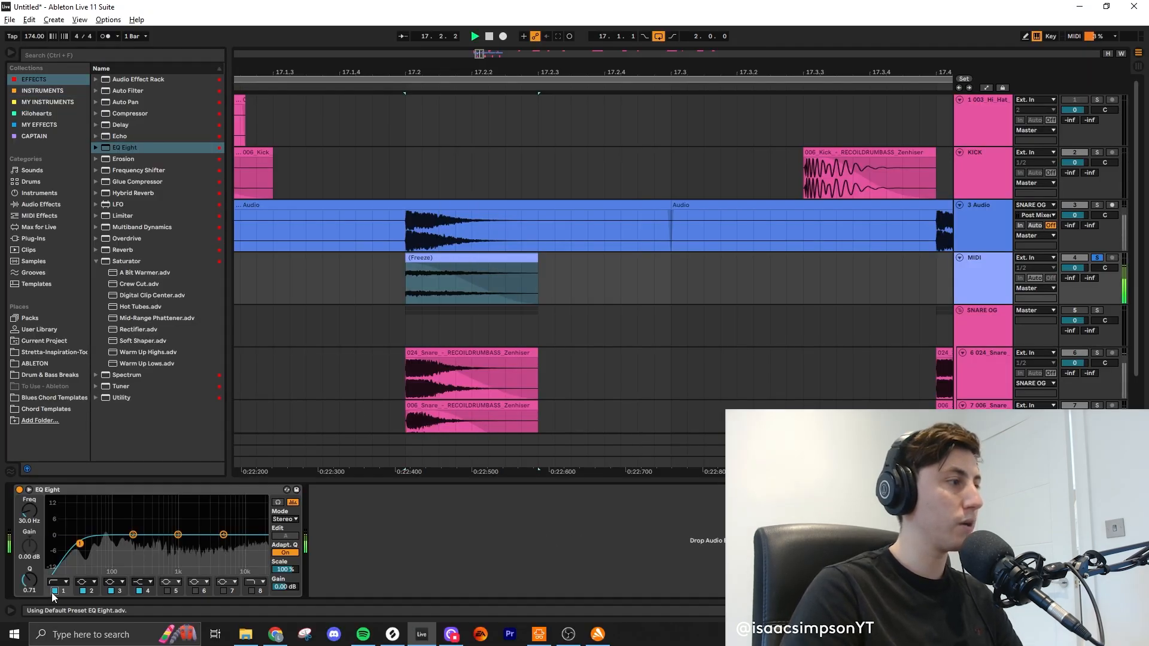
pyautogui.press('space')
pyautogui.press('space')
pyautogui.moveTo(30, 509); pyautogui.dragTo(30, 458)
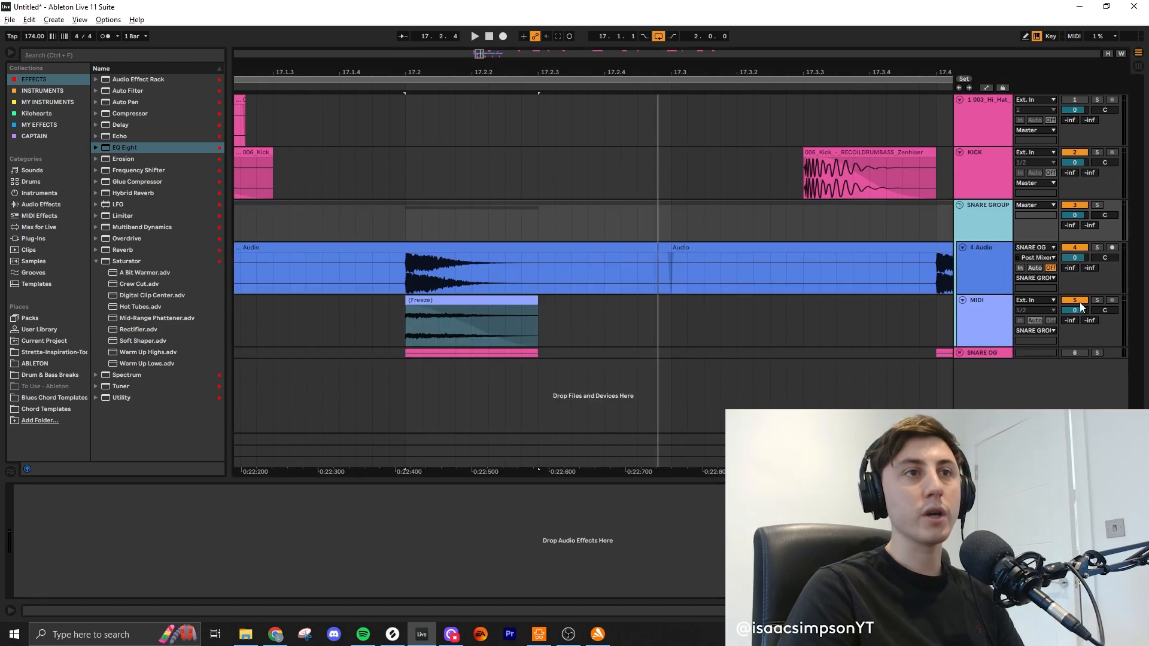
# Step: Mute and unmute the noise layer while playing the snare to compare the sound with and without it
pyautogui.click(1080, 299)
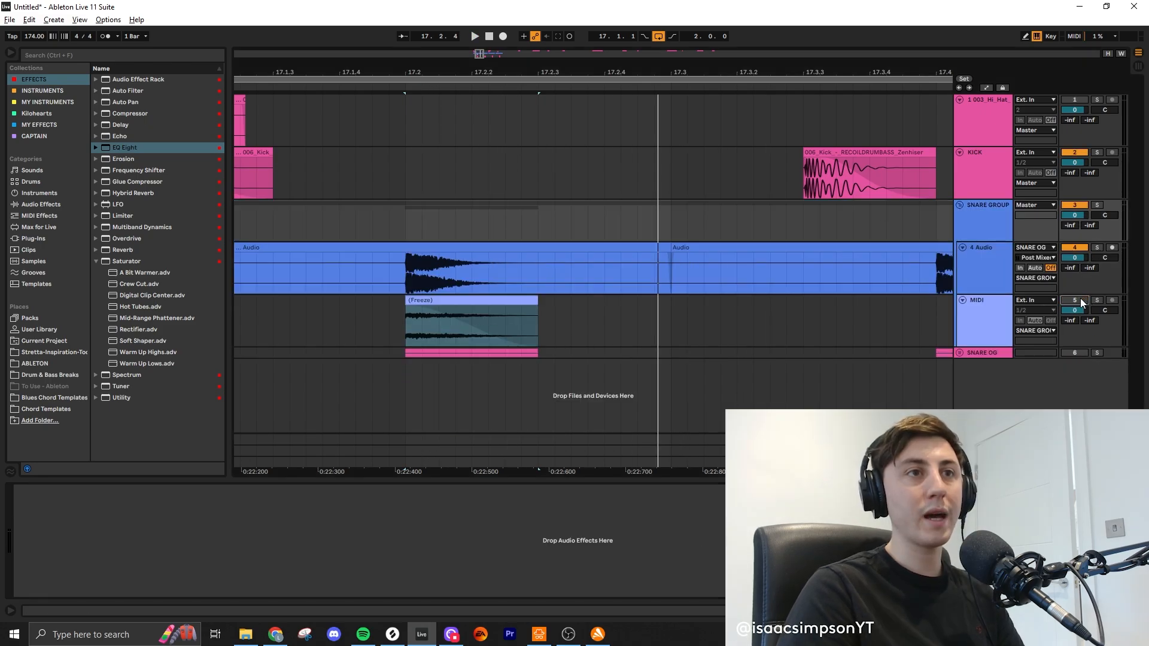
pyautogui.click(422, 255)
pyautogui.click(420, 245)
pyautogui.press('space')
pyautogui.click(430, 299)
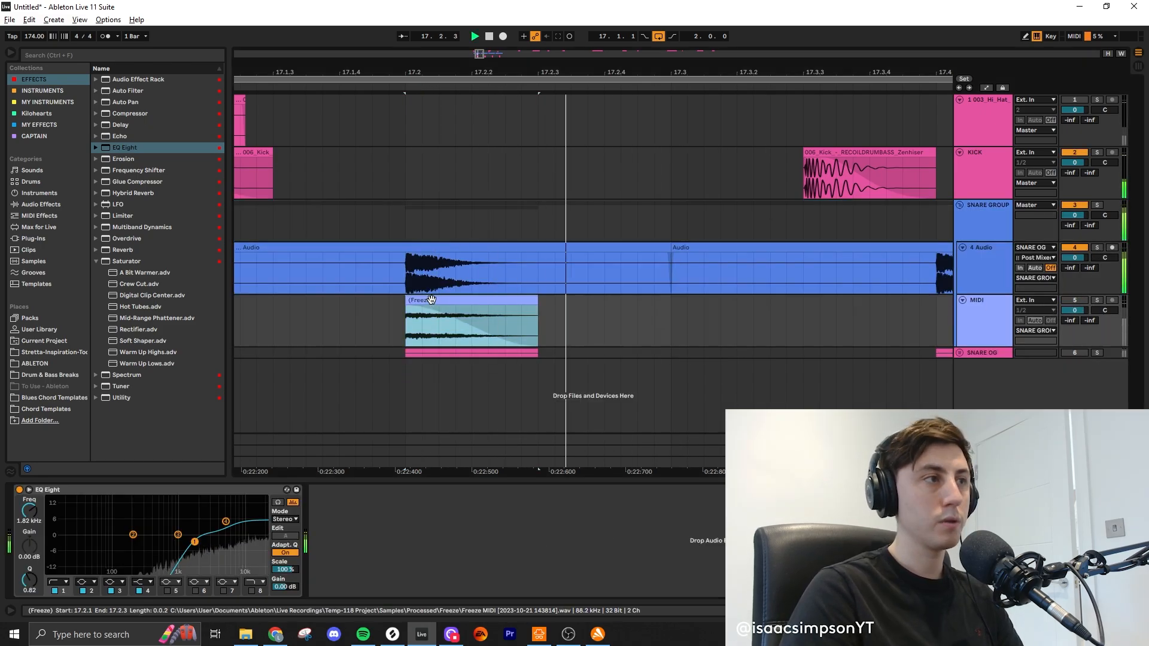
pyautogui.press('space')
pyautogui.press('space')
pyautogui.click(1081, 301)
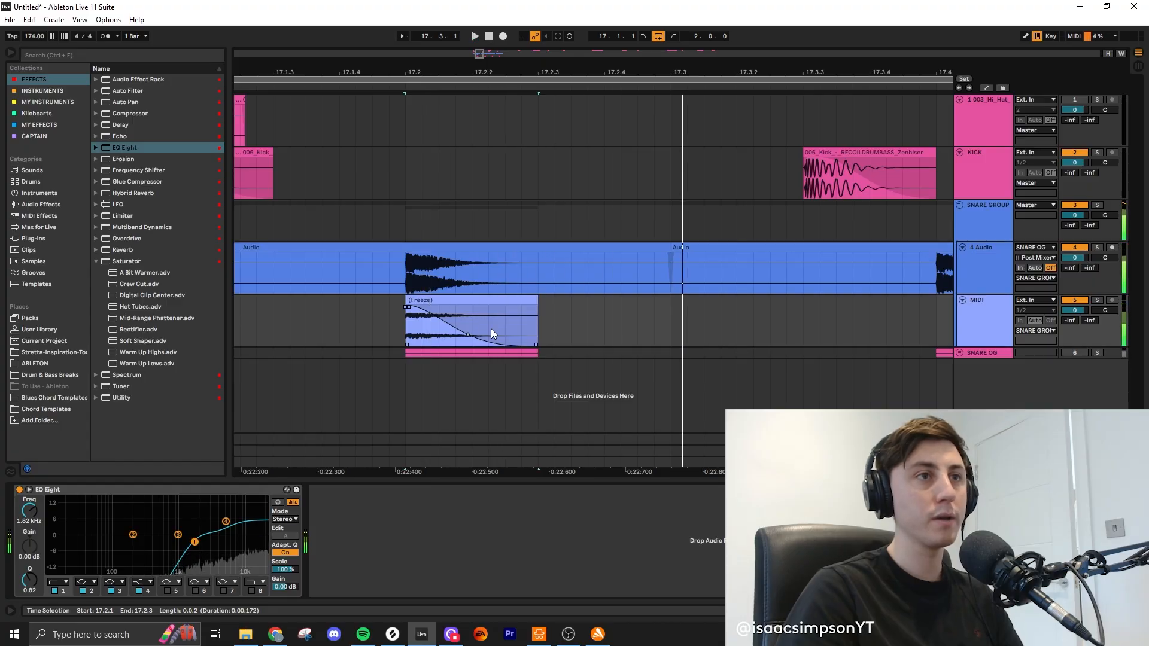
# Step: Add EQ Eight to the SNARE GROUP with its band 1 low cut at 199 Hz
pyautogui.click(978, 213)
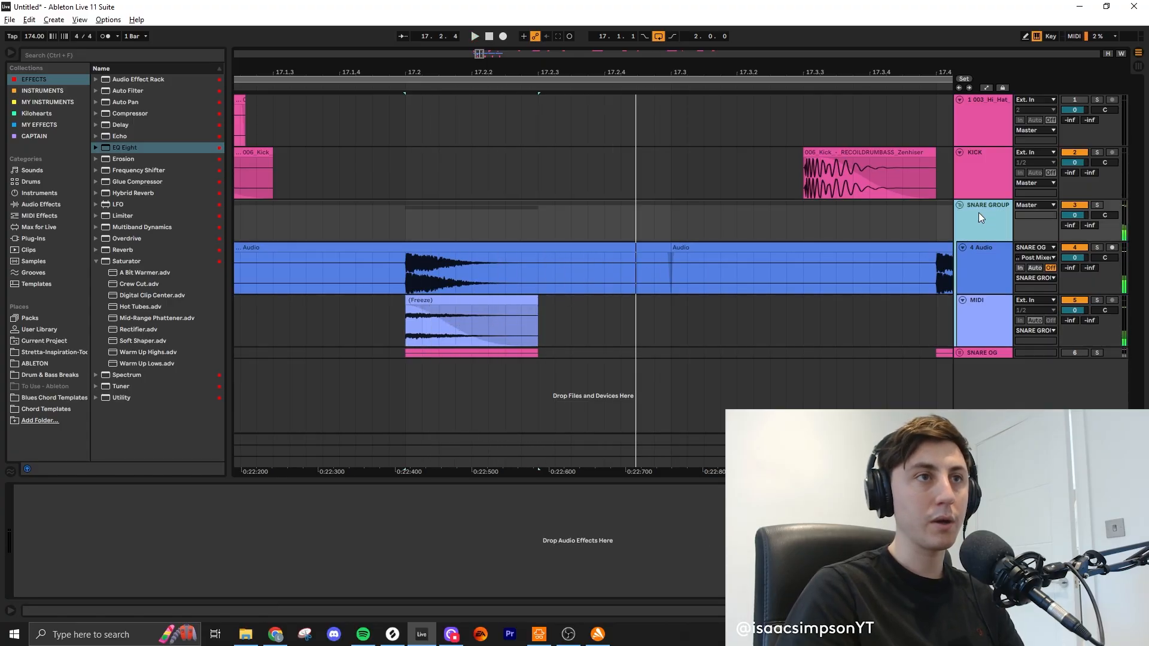
pyautogui.moveTo(129, 150); pyautogui.dragTo(211, 530)
pyautogui.click(56, 589)
pyautogui.moveTo(30, 513); pyautogui.dragTo(30, 493)
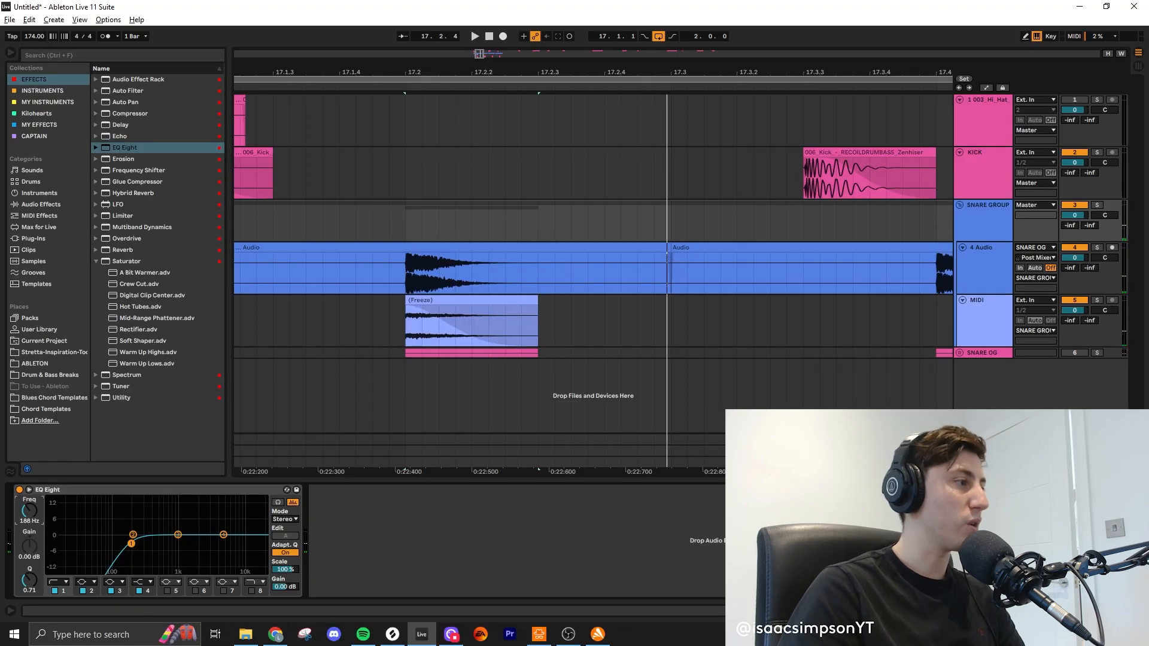
# Step: Add a Compressor with its threshold at -11.2 dB and a Limiter after the EQ Eight on the SNARE GROUP
pyautogui.click(133, 113)
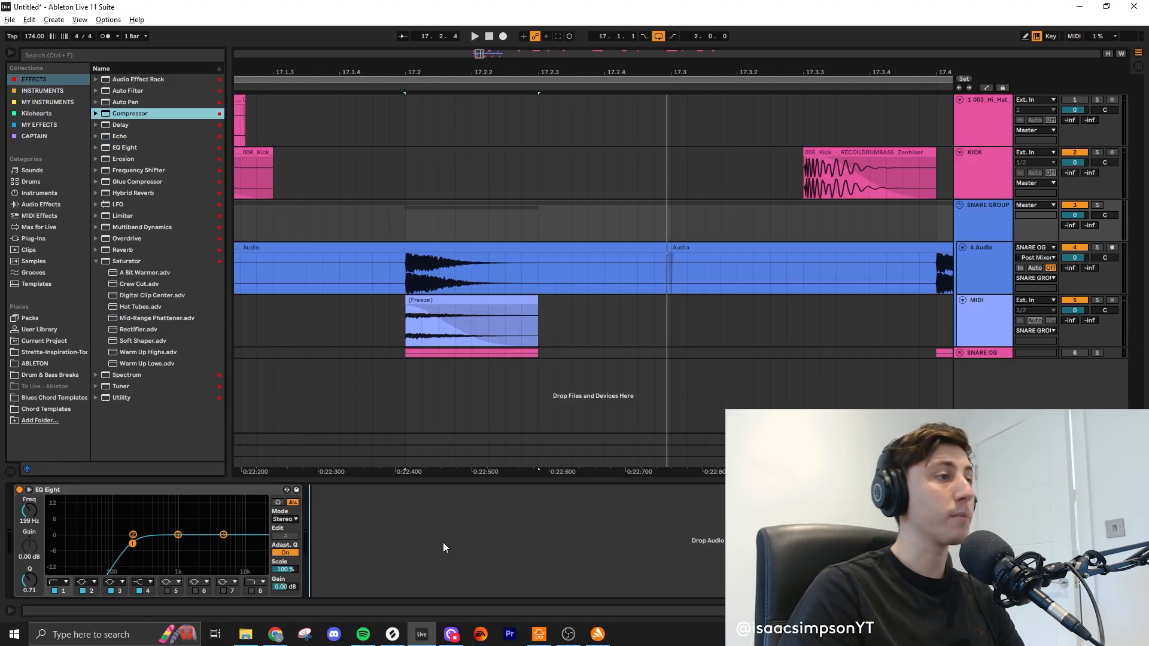
pyautogui.moveTo(431, 541); pyautogui.dragTo(368, 509)
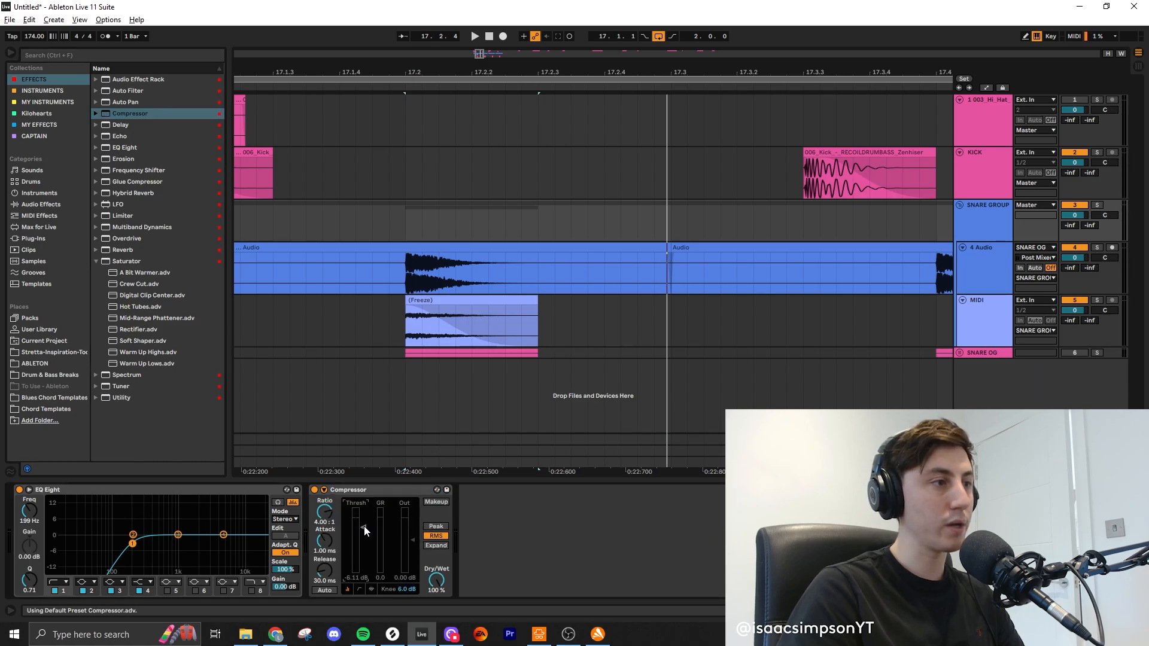
pyautogui.press('space')
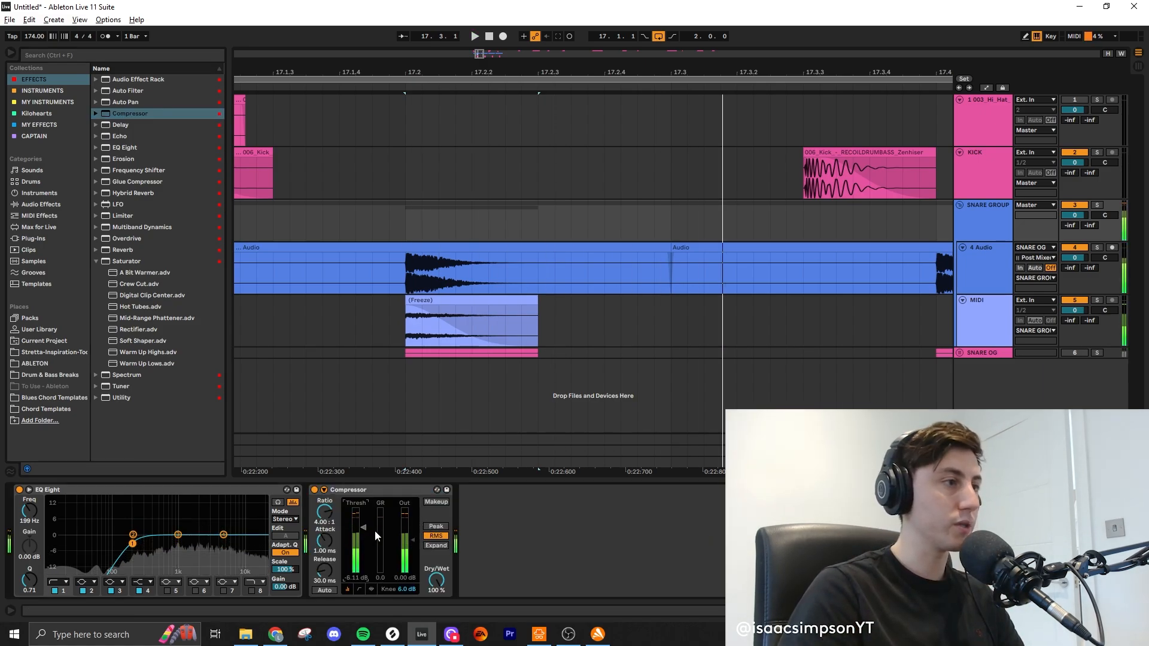
pyautogui.click(133, 216)
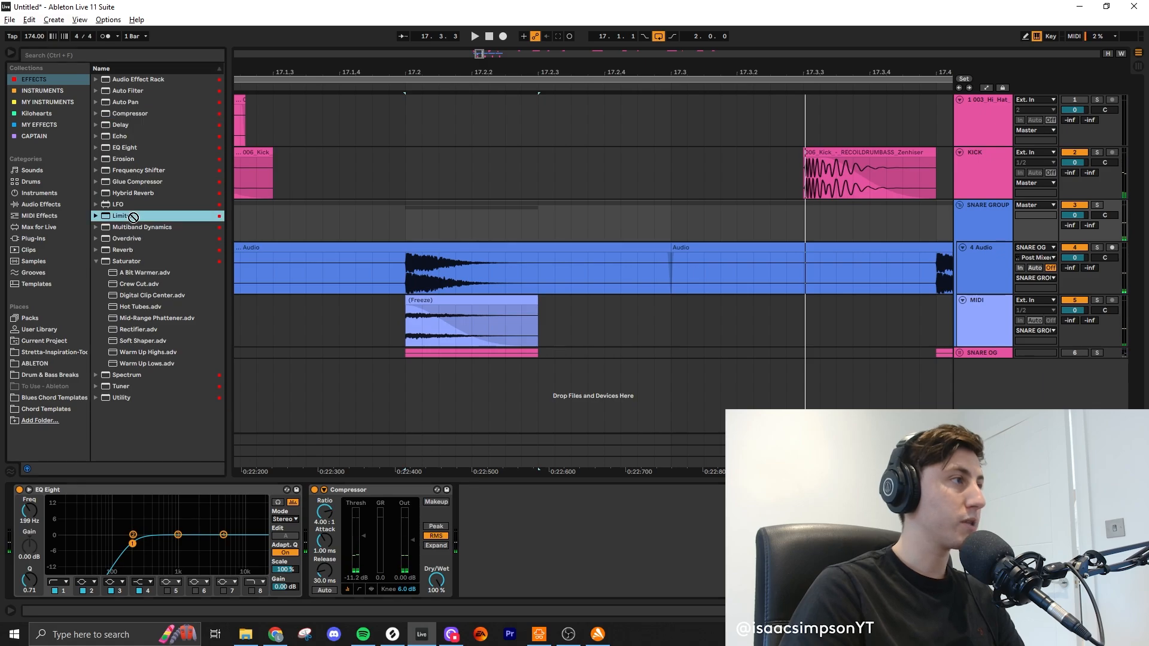
pyautogui.moveTo(133, 217); pyautogui.dragTo(548, 545)
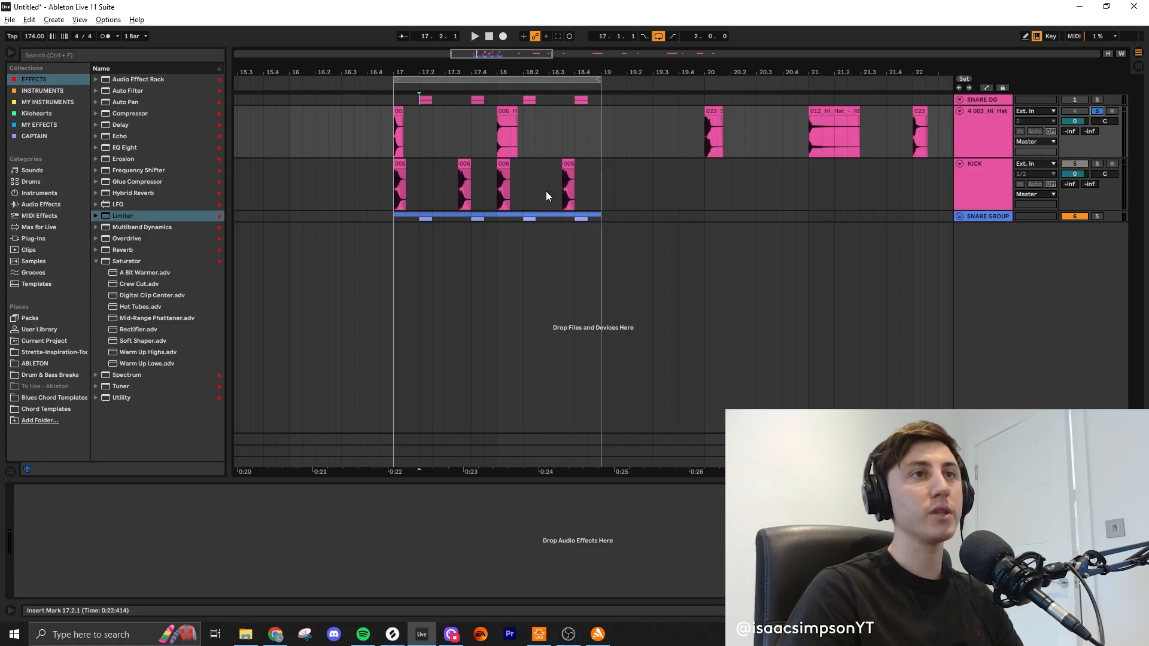
# Step: Play the soloed hi-hat track from the start of the loop to audition its one-shots
pyautogui.click(383, 125)
pyautogui.press('space')
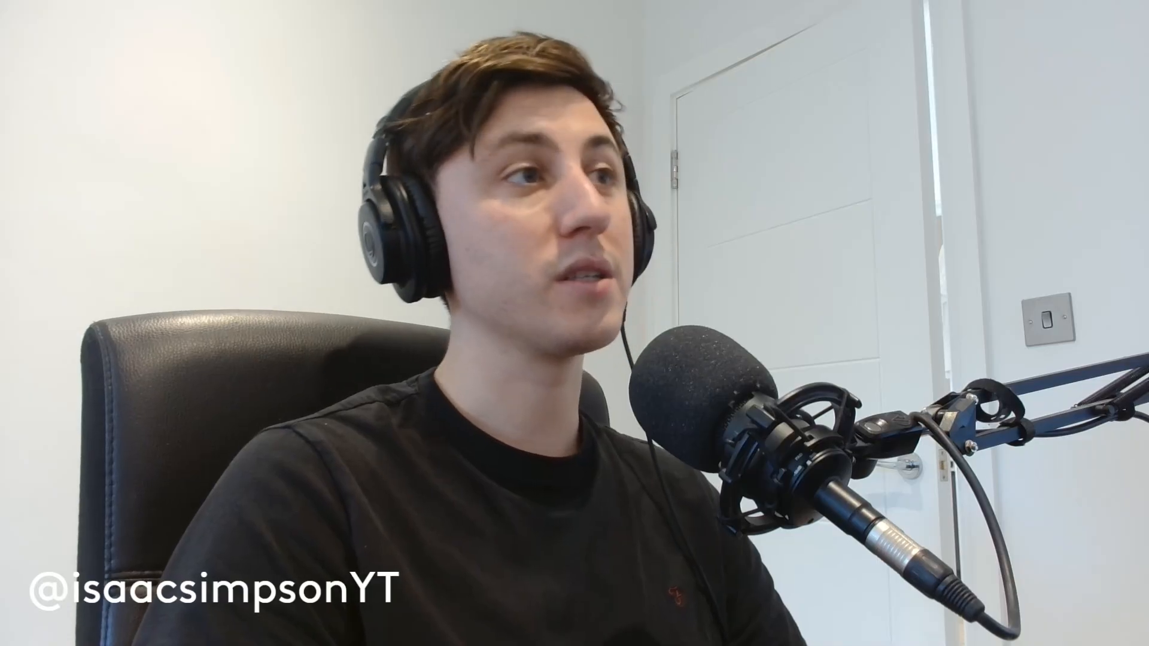
pyautogui.click(504, 112)
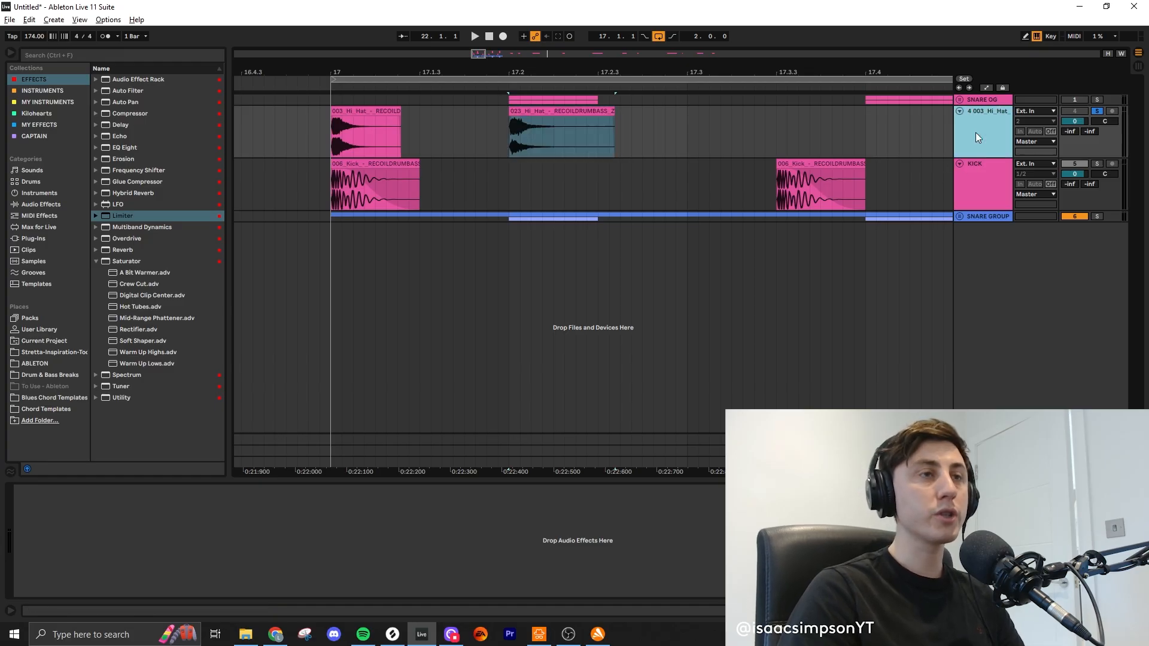
# Step: Insert two audio tracks below the hi-hat track and move the 023 Hi_Hat clip at 17.2 onto the first one
pyautogui.hotkey('ctrl', 't')
pyautogui.hotkey('ctrl', 't')
pyautogui.click(558, 192)
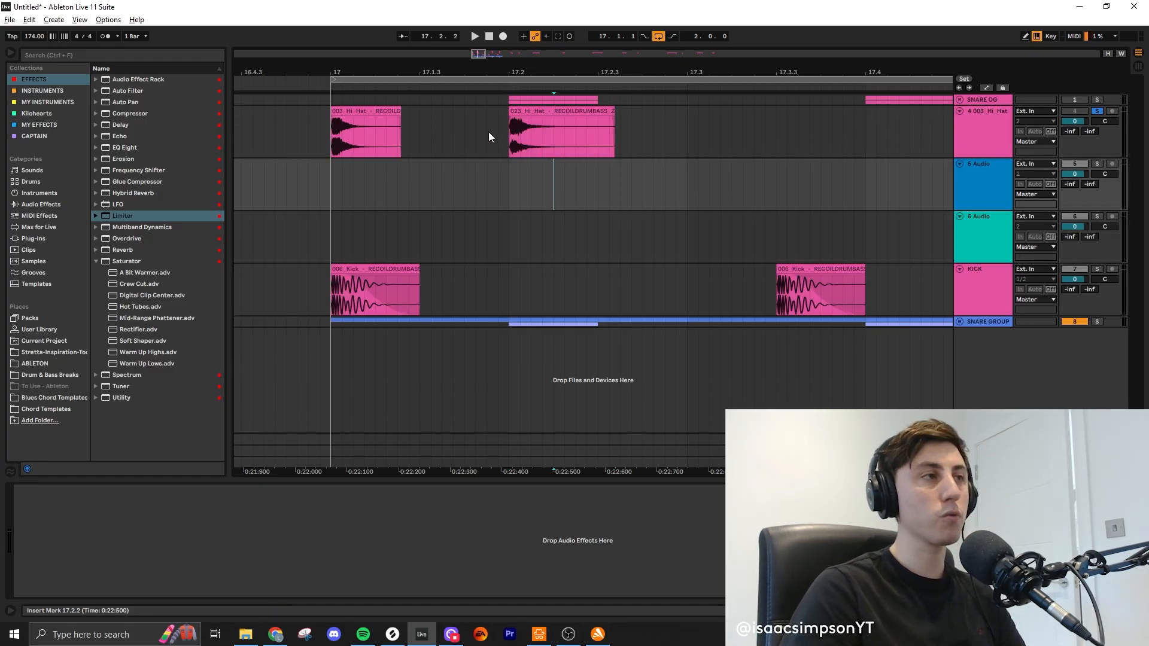
pyautogui.moveTo(562, 128); pyautogui.dragTo(562, 181)
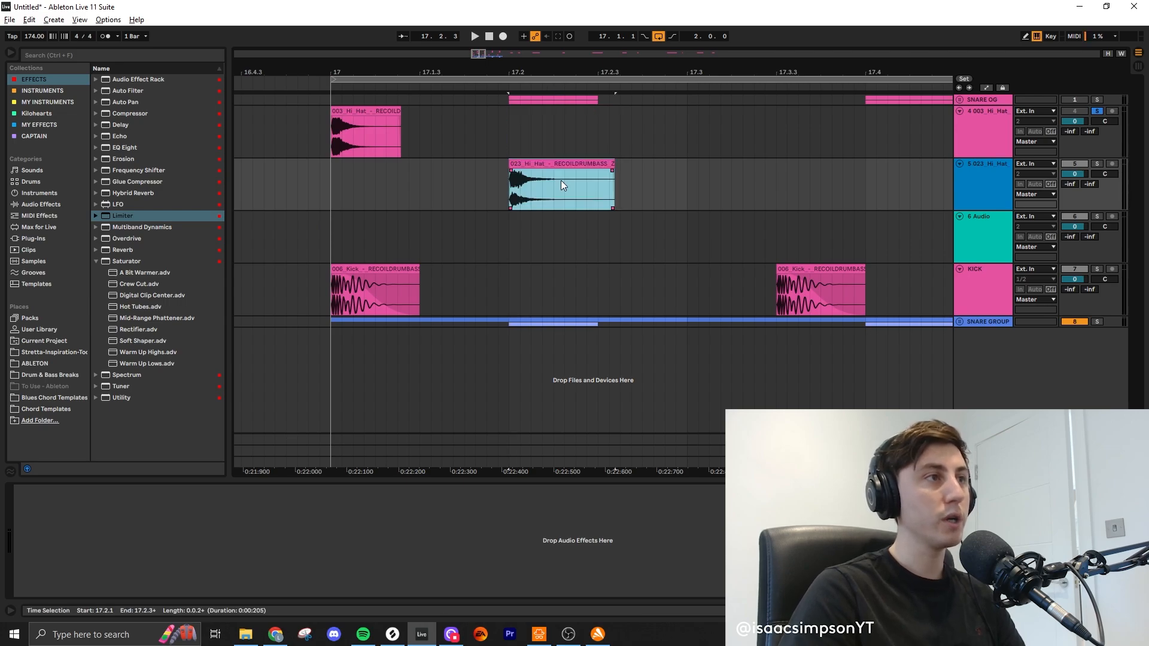
# Step: Duplicate the 023 Hi_Hat clip across the two-bar loop so it also hits at 17.4, 18.2 and 18.4
pyautogui.click(362, 110)
pyautogui.scroll(-3, 590, 246)
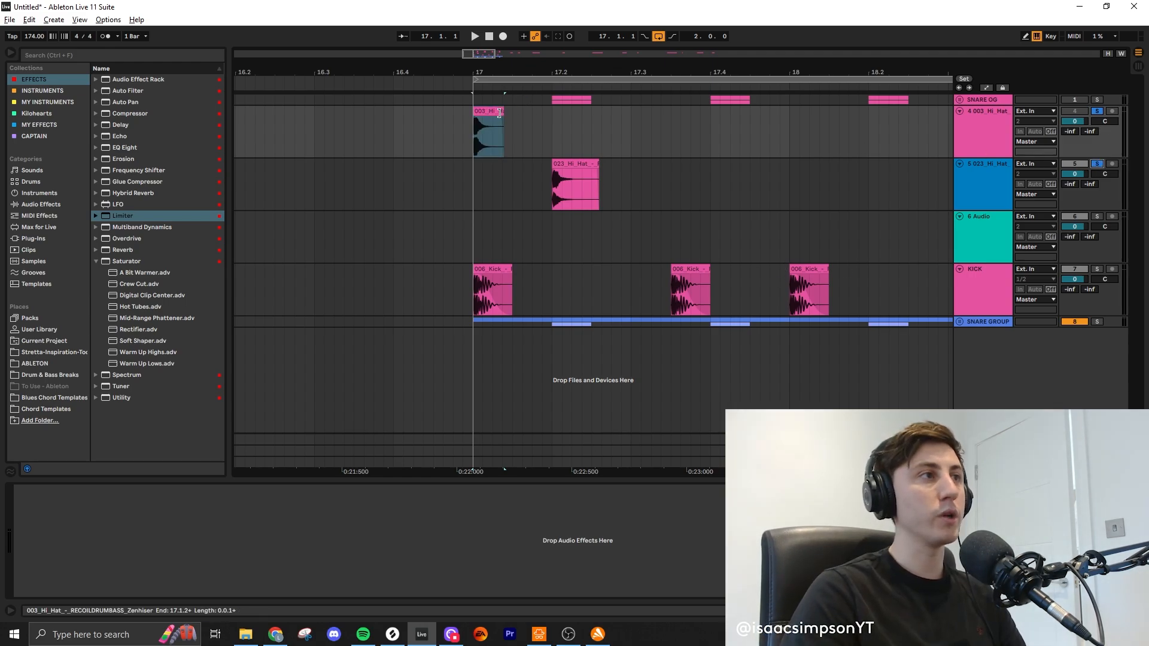
pyautogui.click(498, 112)
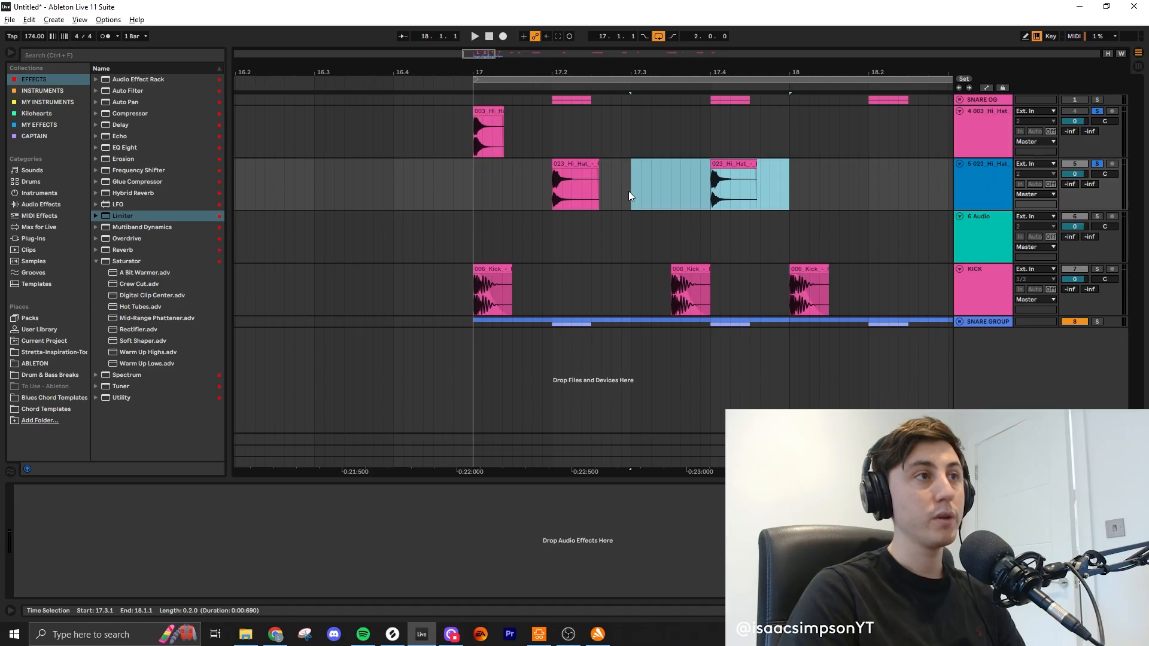
pyautogui.scroll(3, 628, 193)
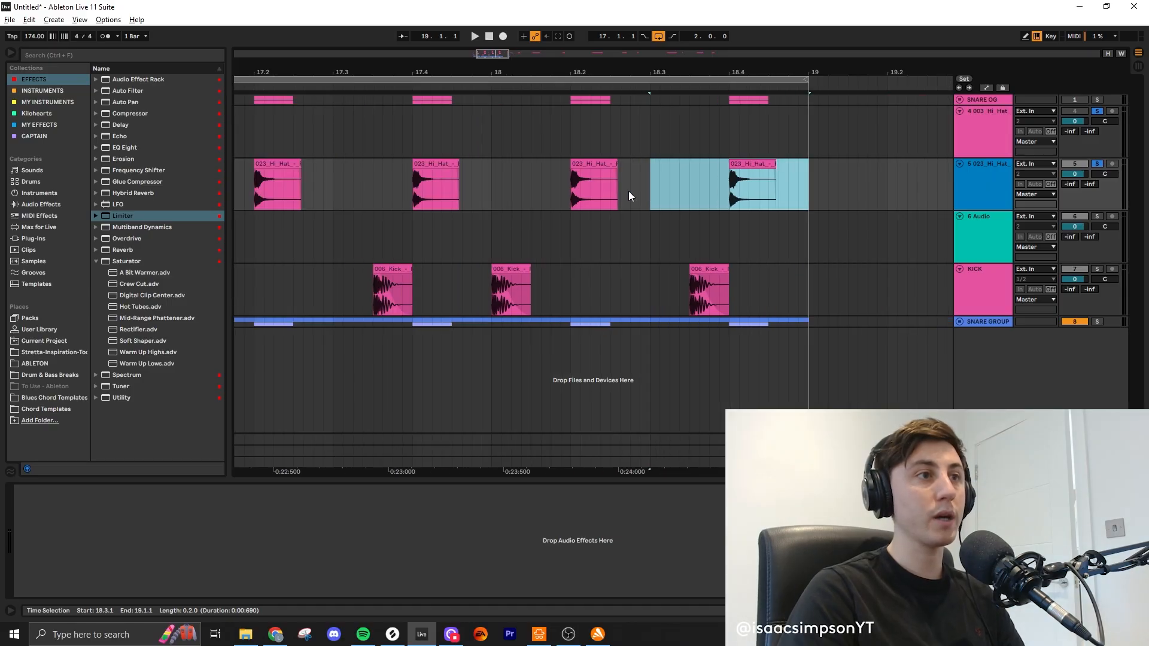
pyautogui.scroll(-4, 628, 190)
# Step: Duplicate the 003 Hi_Hat clip to line up with all four kicks and move the pattern onto the empty audio track
pyautogui.moveTo(423, 141); pyautogui.dragTo(488, 141)
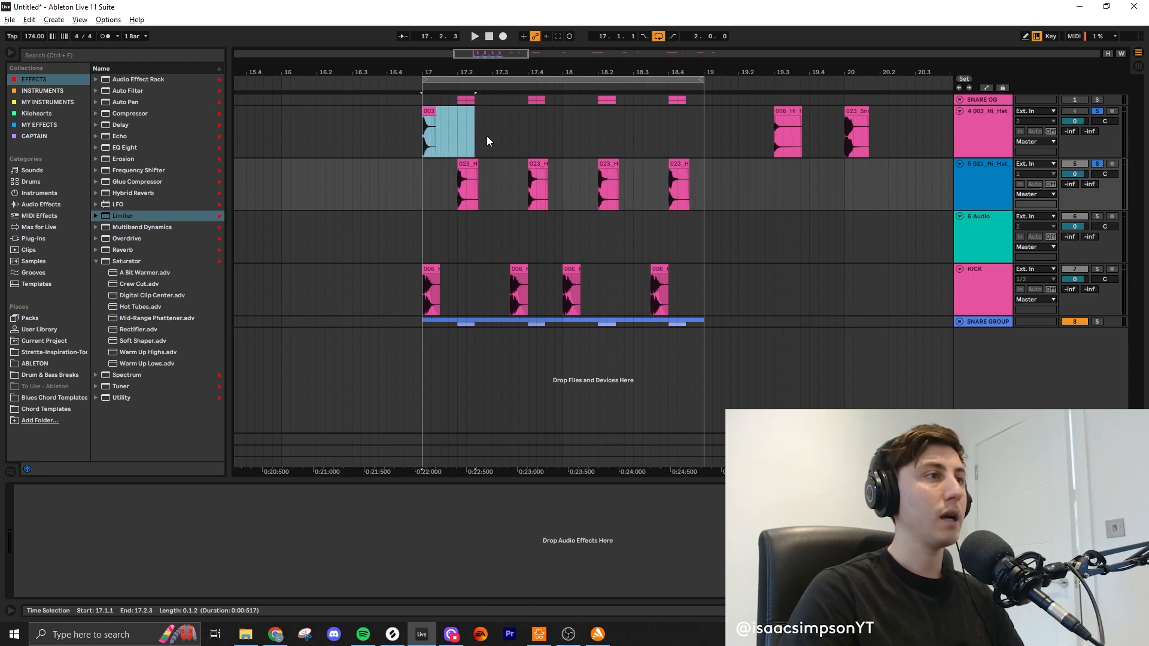
pyautogui.hotkey('ctrl', 'd')
pyautogui.moveTo(572, 143)
pyautogui.mouseDown()
pyautogui.moveTo(465, 139)
pyautogui.moveTo(561, 138)
pyautogui.mouseUp()
pyautogui.hotkey('ctrl', 'd')
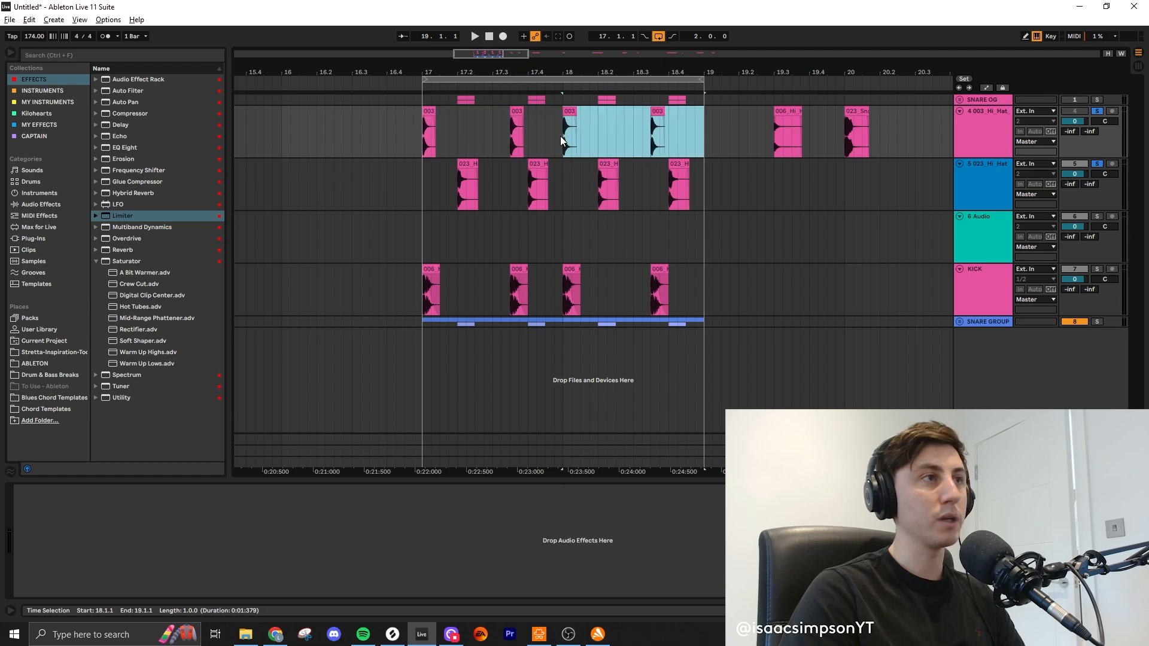
pyautogui.click(1072, 114)
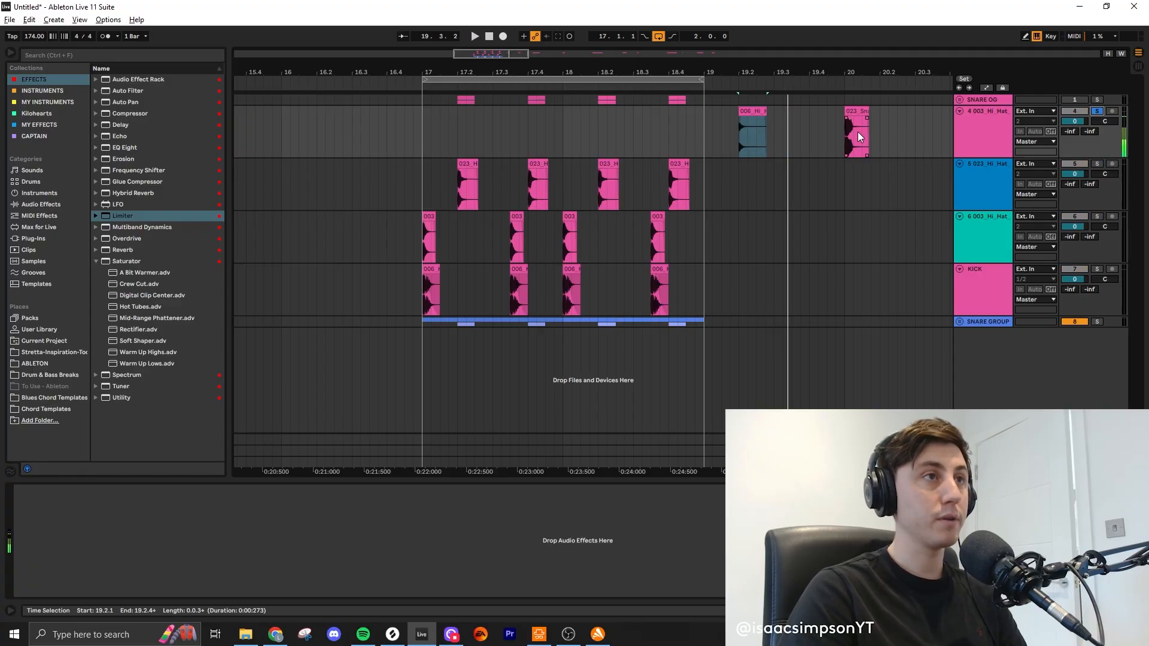
# Step: Audition the remaining hi-hat one-shots on track 4 and place the 014 Hi_Hat clip at the start of bar 17
pyautogui.moveTo(506, 53); pyautogui.dragTo(549, 108)
pyautogui.click(577, 110)
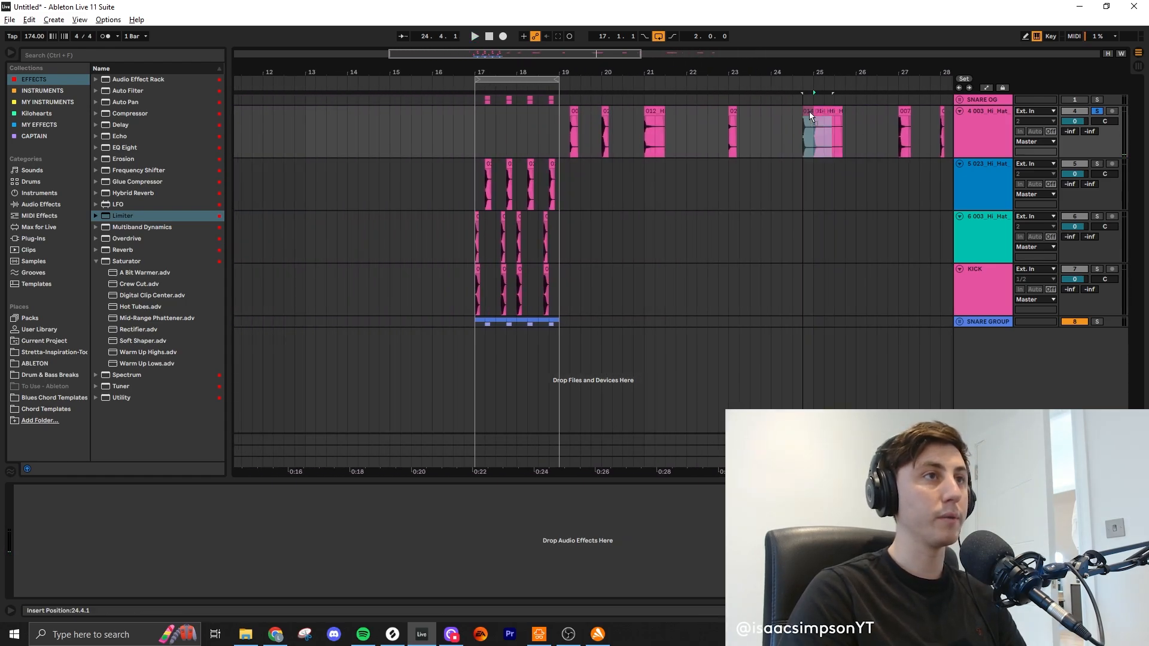
pyautogui.click(462, 144)
pyautogui.scroll(5, 462, 145)
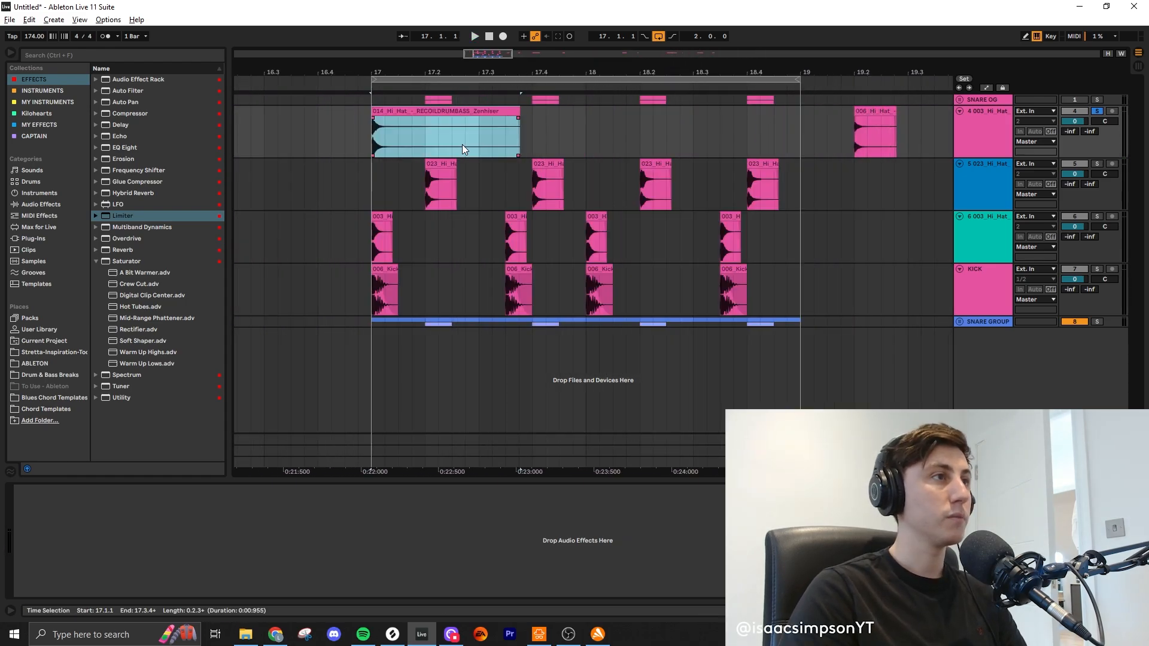
# Step: Shorten the 014 Hi_Hat clip to one sixteenth note, ending at 17.1.2, and audition it repeatedly
pyautogui.moveTo(515, 111); pyautogui.dragTo(382, 114)
pyautogui.scroll(3, 381, 136)
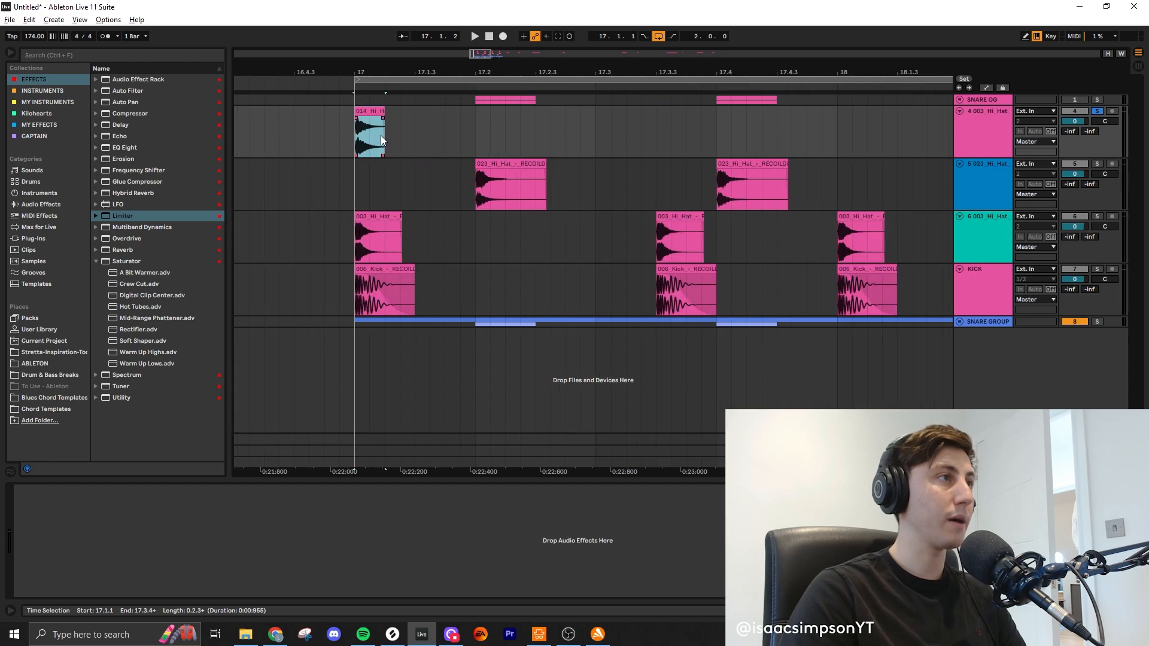
pyautogui.press('space')
pyautogui.press('space')
pyautogui.press('space')
pyautogui.press('space')
pyautogui.press('space')
pyautogui.press('space')
pyautogui.press('space')
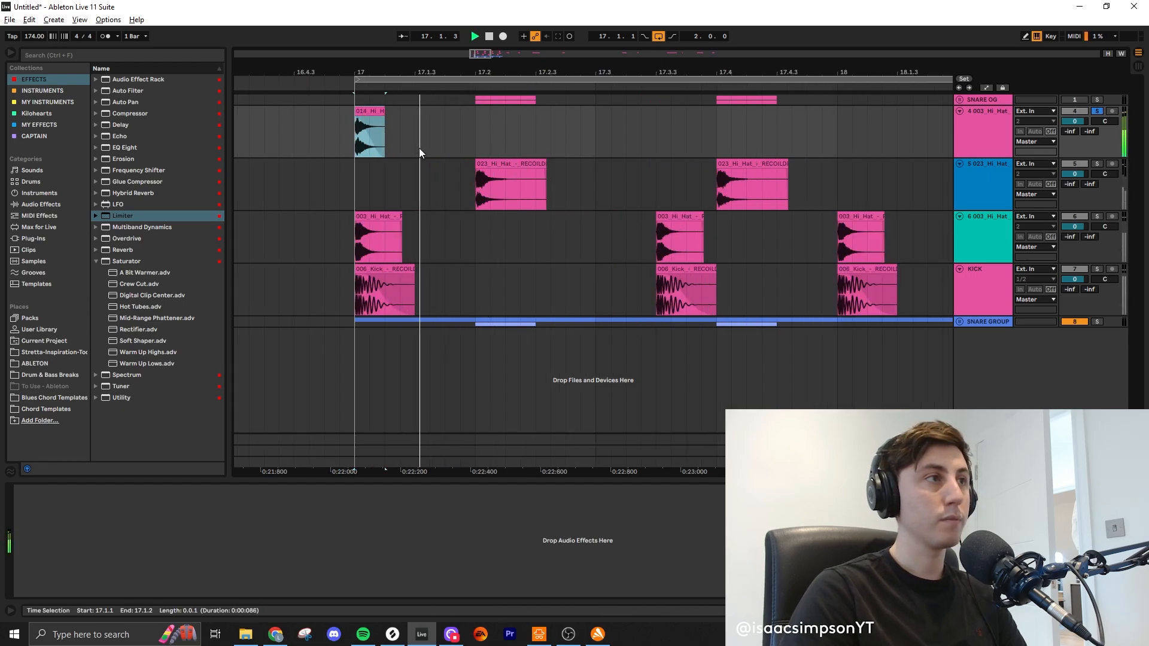
pyautogui.press('space')
# Step: Copy the shortened 014 Hi_Hat, lower the copy's clip gain, place it at 17.1.3 and play the pair
pyautogui.moveTo(369, 111); pyautogui.dragTo(489, 111)
pyautogui.doubleClick(489, 111)
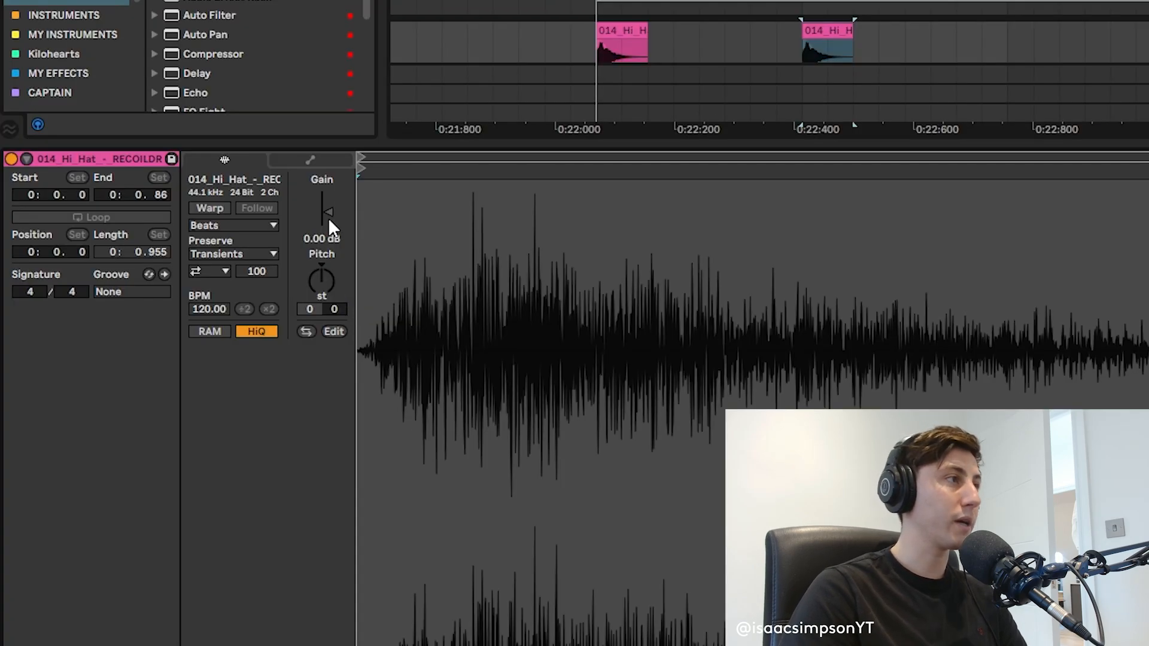
pyautogui.moveTo(195, 208); pyautogui.dragTo(195, 216)
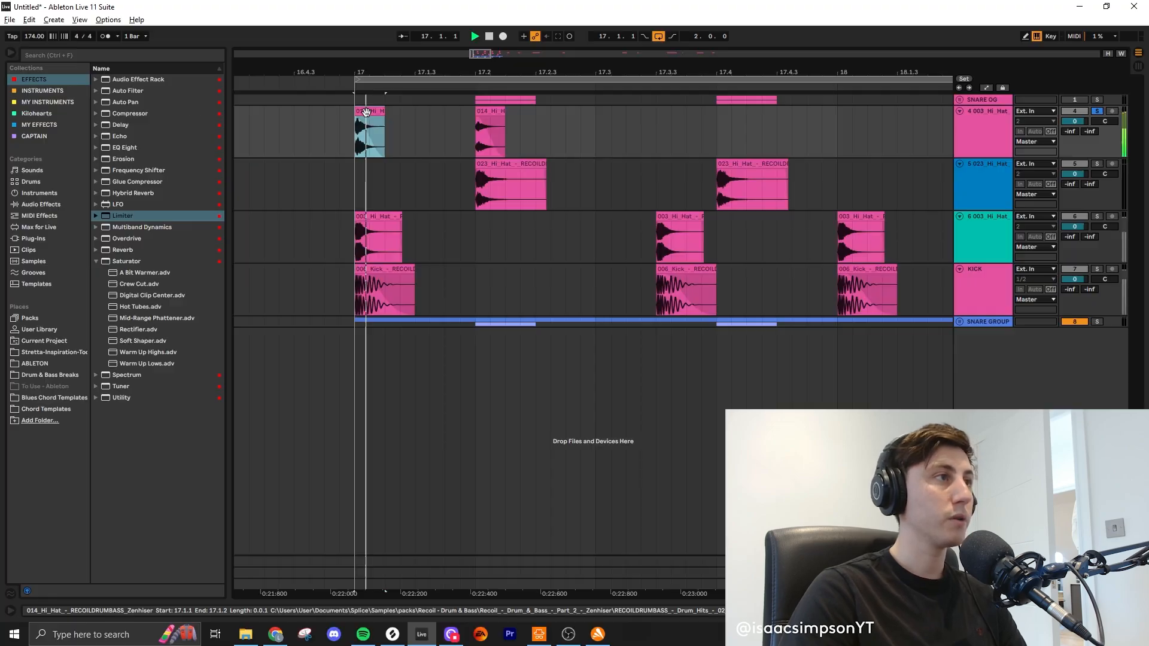
pyautogui.moveTo(488, 111); pyautogui.dragTo(427, 111)
pyautogui.click(363, 107)
pyautogui.press('space')
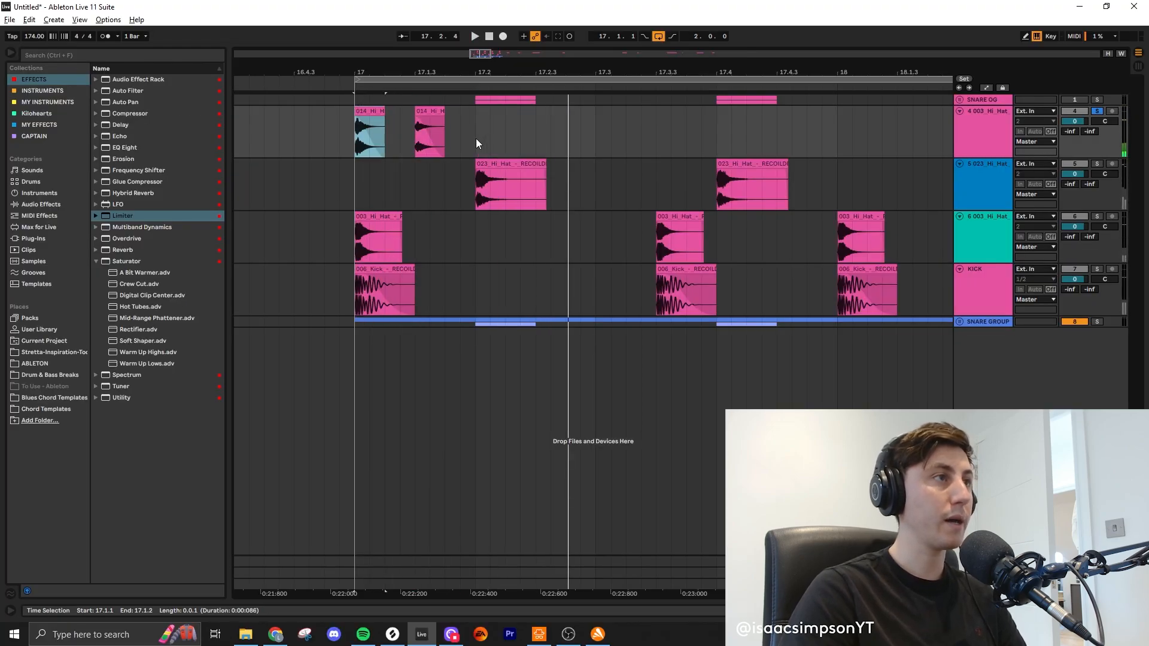
# Step: Duplicate the one-beat pair of 014 Hi_Hat hits repeatedly until it fills both bars up to bar 19
pyautogui.moveTo(476, 140); pyautogui.dragTo(356, 122)
pyautogui.hotkey('ctrl', 'd')
pyautogui.hotkey('ctrl', 'd')
pyautogui.hotkey('ctrl', 'd')
pyautogui.hotkey('ctrl', 'd')
pyautogui.hotkey('ctrl', 'd')
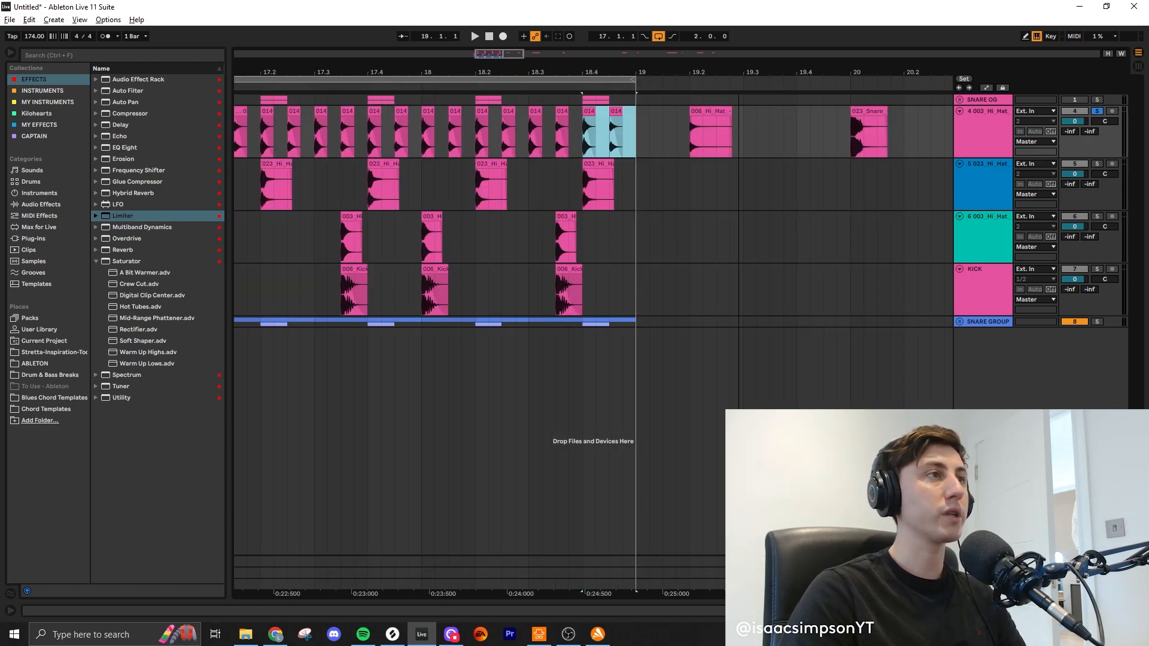
pyautogui.moveTo(511, 54); pyautogui.dragTo(503, 54)
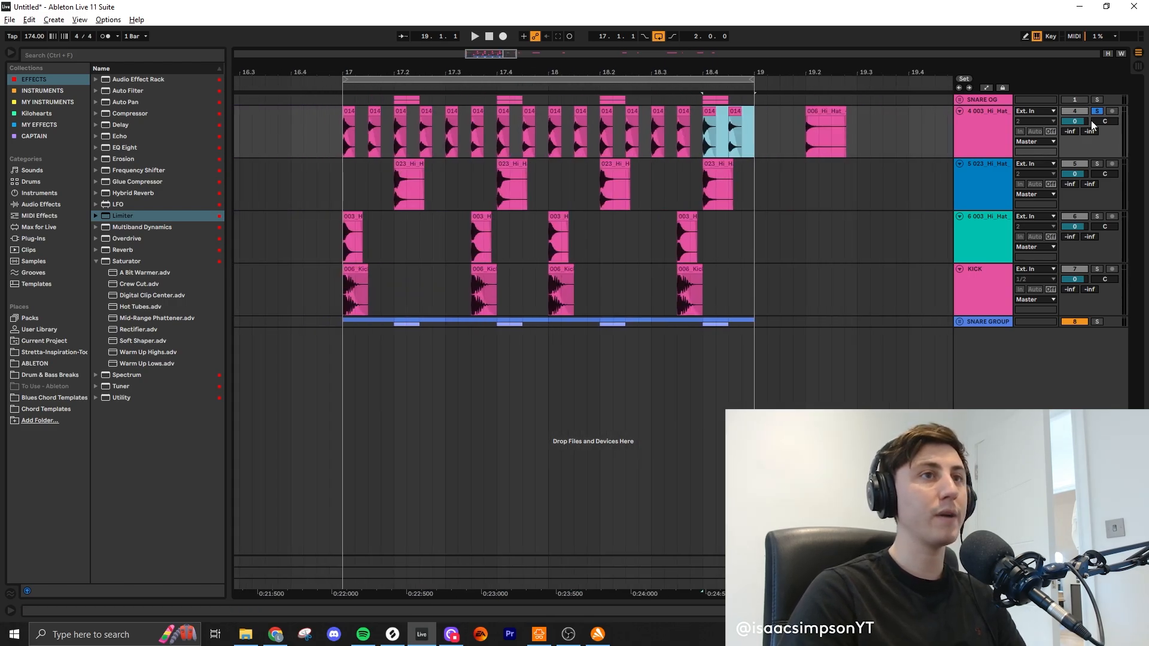
# Step: Play the soloed hi-hat layers together and the full drum loop from bar 17
pyautogui.click(1097, 163)
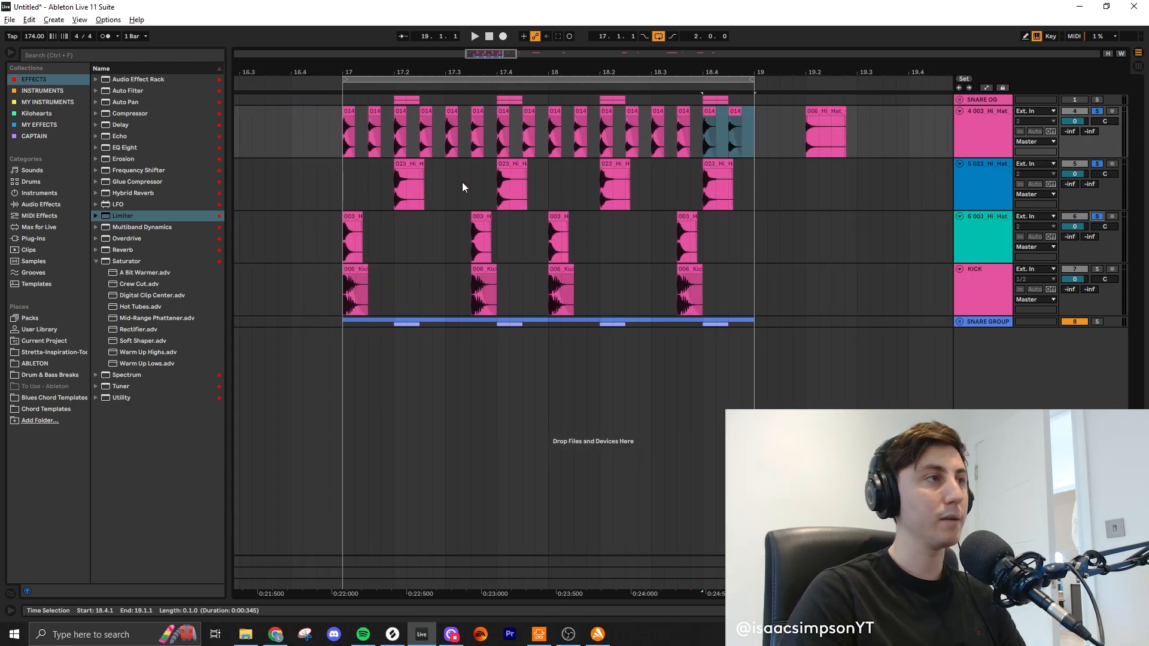
pyautogui.click(342, 217)
pyautogui.press('space')
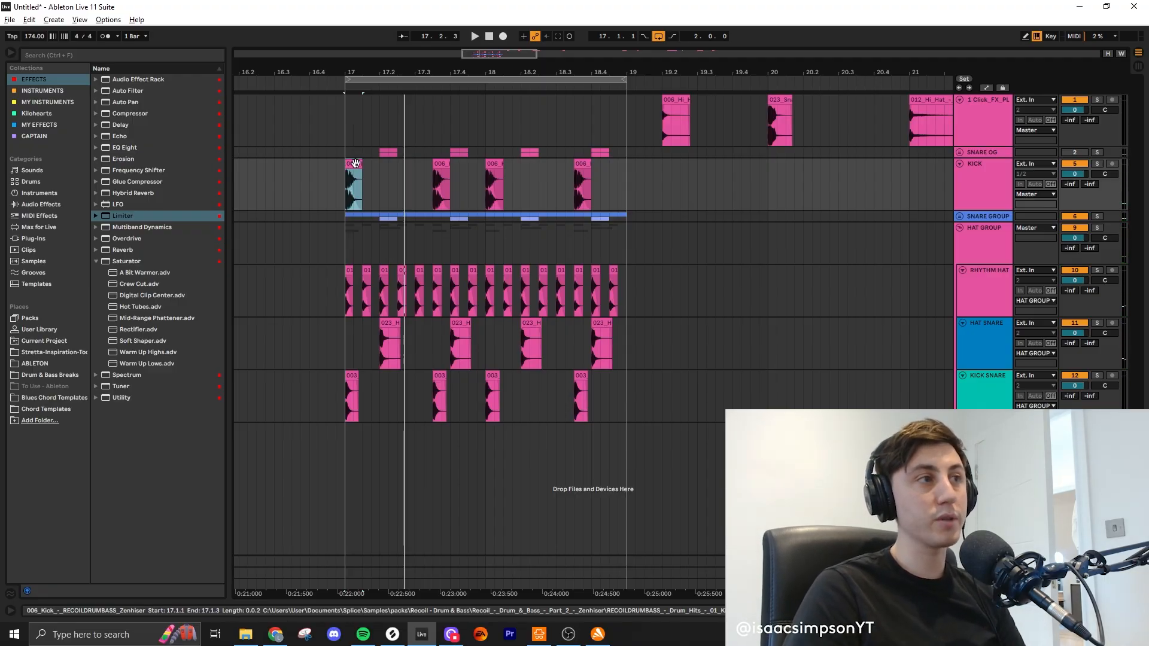
pyautogui.press('space')
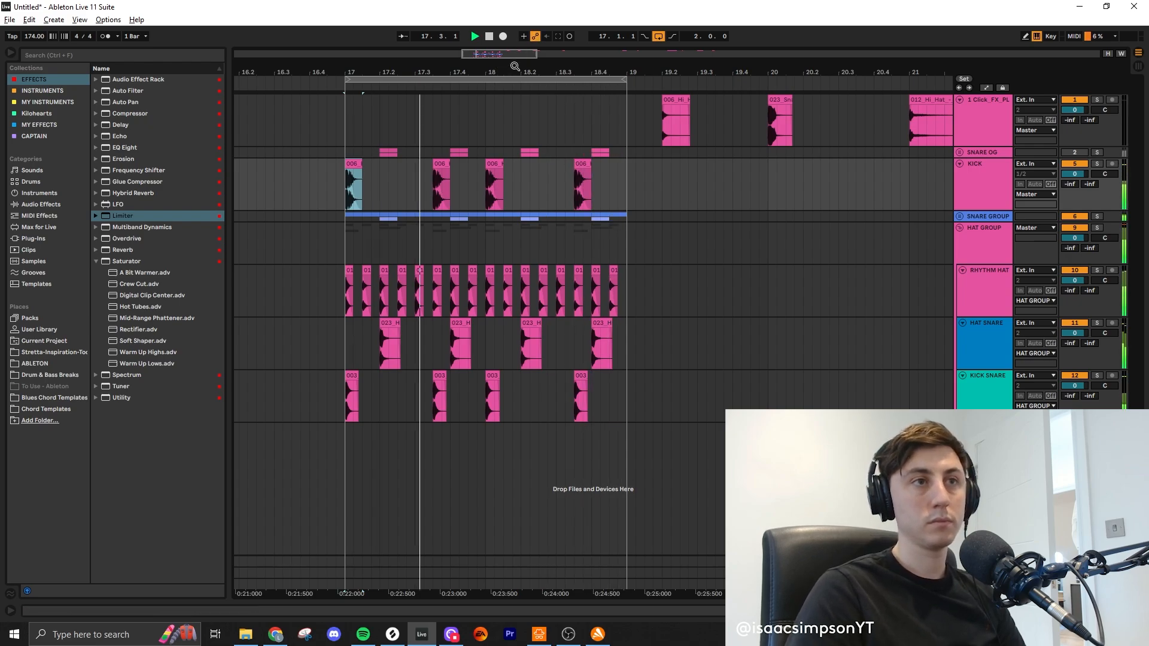
# Step: Expand the SNARE GROUP, open the first snare clip on the 7 Audio track, set its pitch to +5 semitones and play it
pyautogui.click(959, 217)
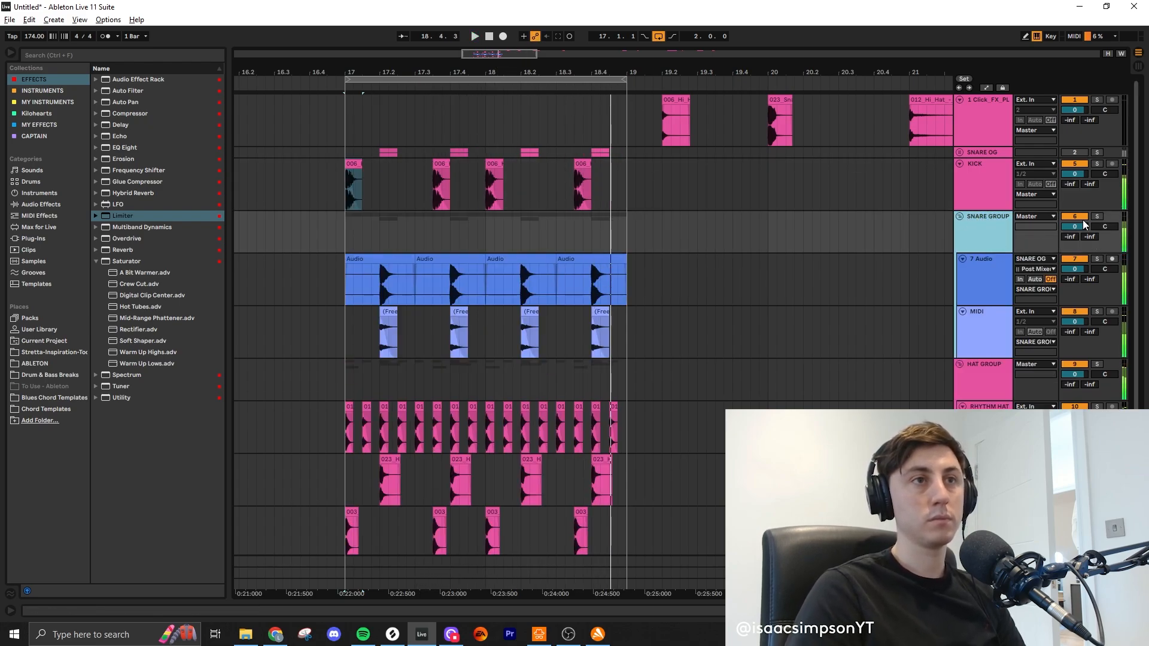
pyautogui.click(980, 287)
pyautogui.press('space')
pyautogui.doubleClick(384, 274)
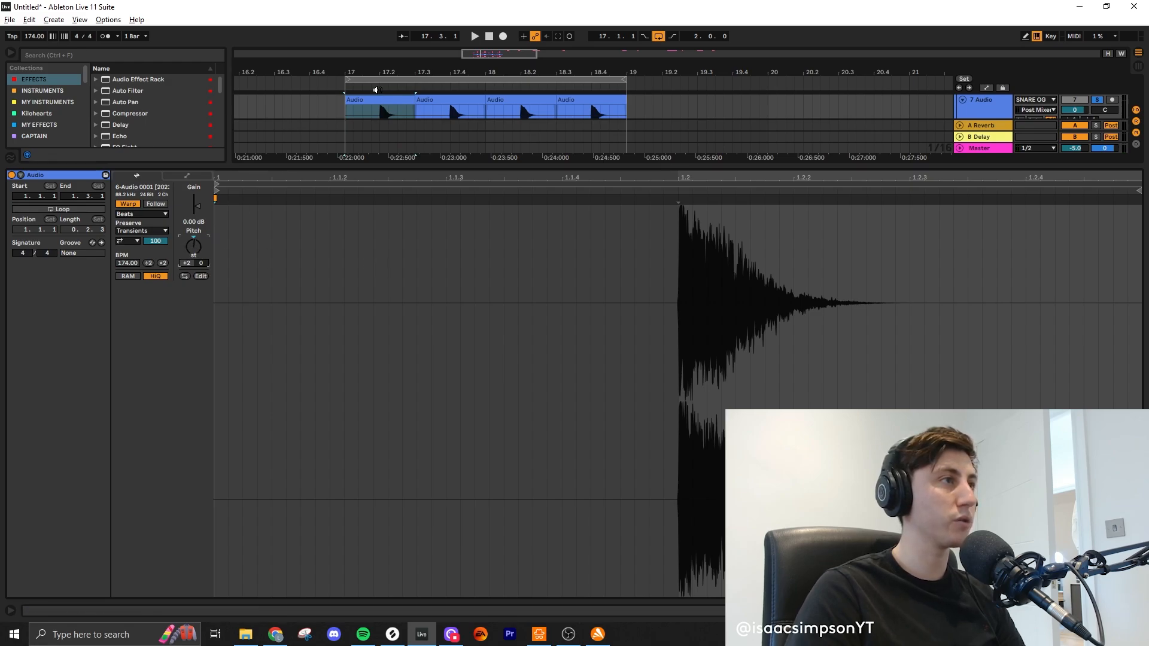
pyautogui.click(381, 98)
pyautogui.press('space')
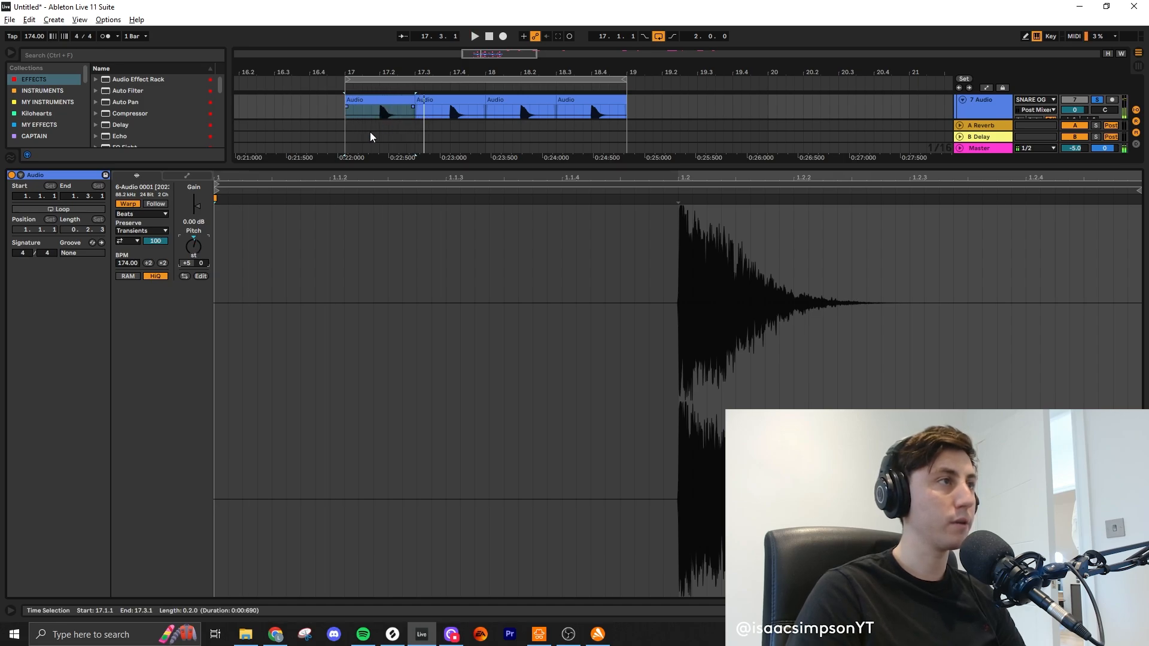
# Step: Duplicate the repitched first snare clip three times to replace the other snare clips up to bar 19
pyautogui.click(367, 100)
pyautogui.hotkey('ctrl', 'd')
pyautogui.hotkey('ctrl', 'd')
pyautogui.hotkey('ctrl', 'd')
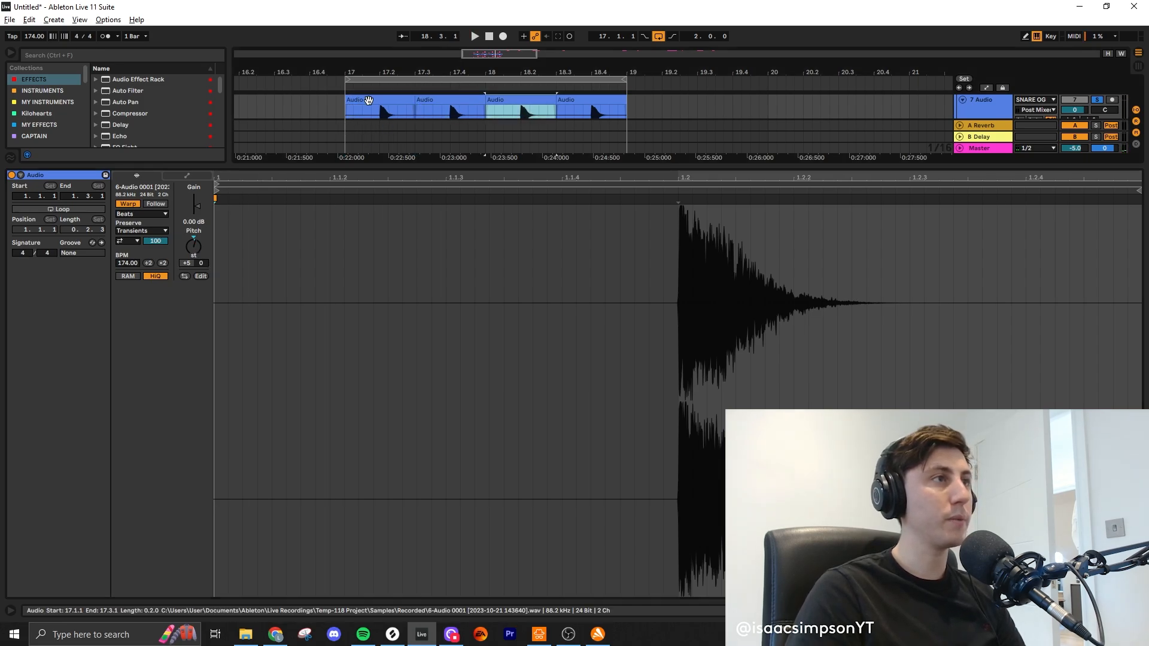
# Step: Group the kick, SNARE GROUP and HAT GROUP tracks together and name the new group DRUM GROUP
pyautogui.moveTo(540, 167); pyautogui.dragTo(545, 353)
pyautogui.scroll(2, 455, 181)
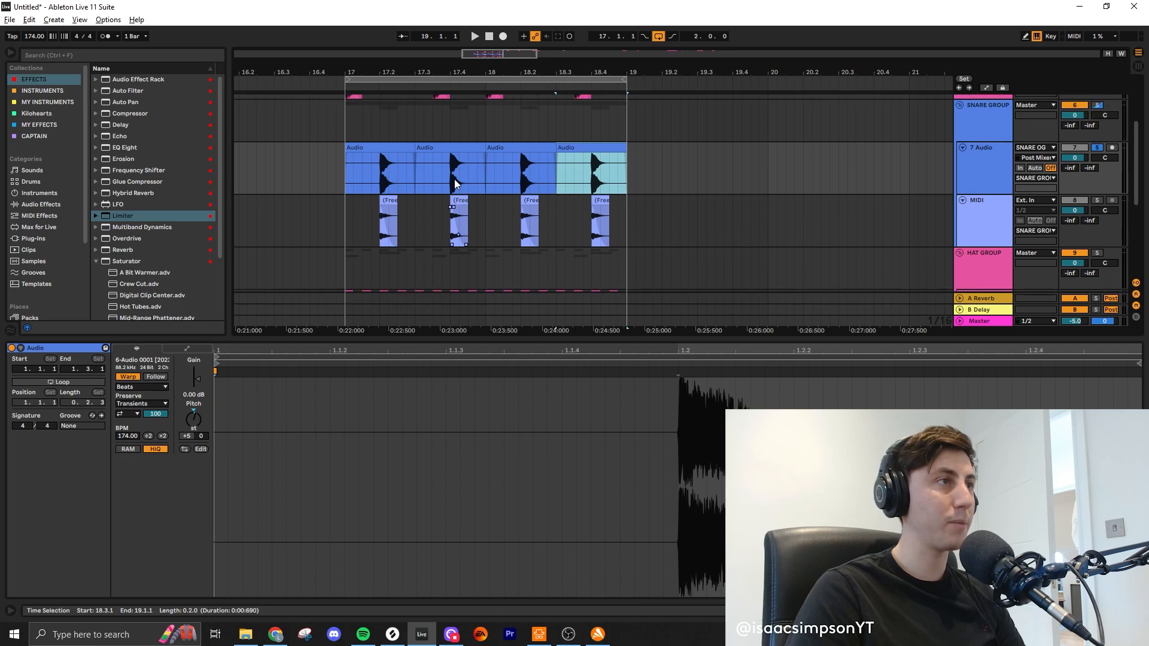
pyautogui.hotkey('ctrl', 'g')
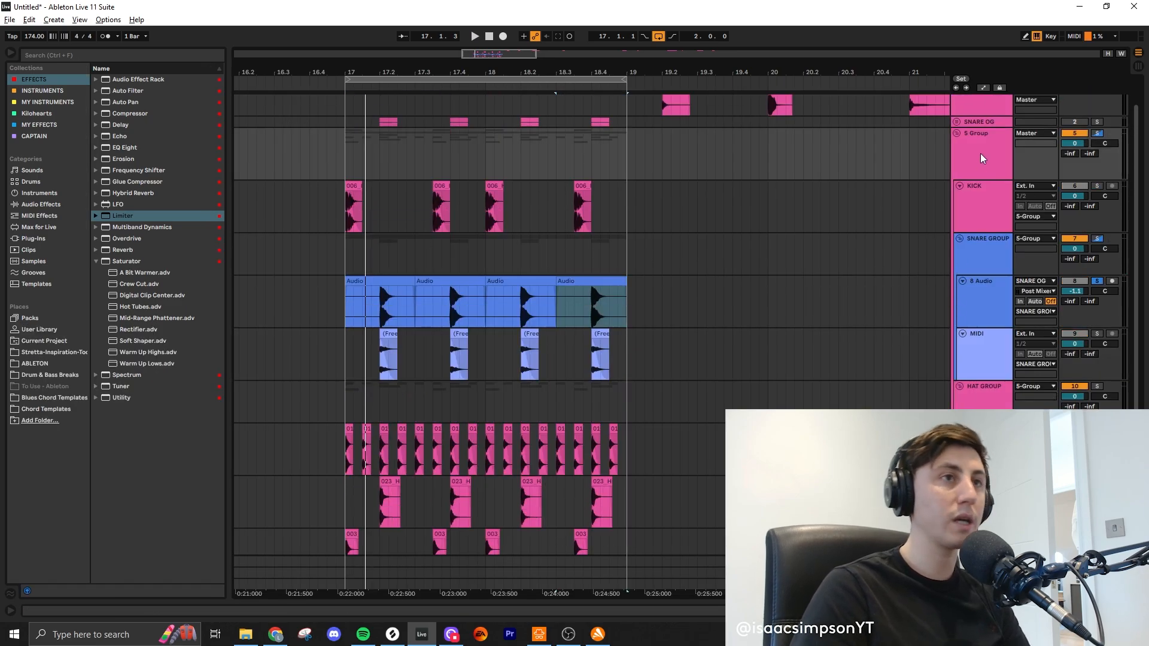
pyautogui.click(987, 154)
pyautogui.hotkey('ctrl', 'r')
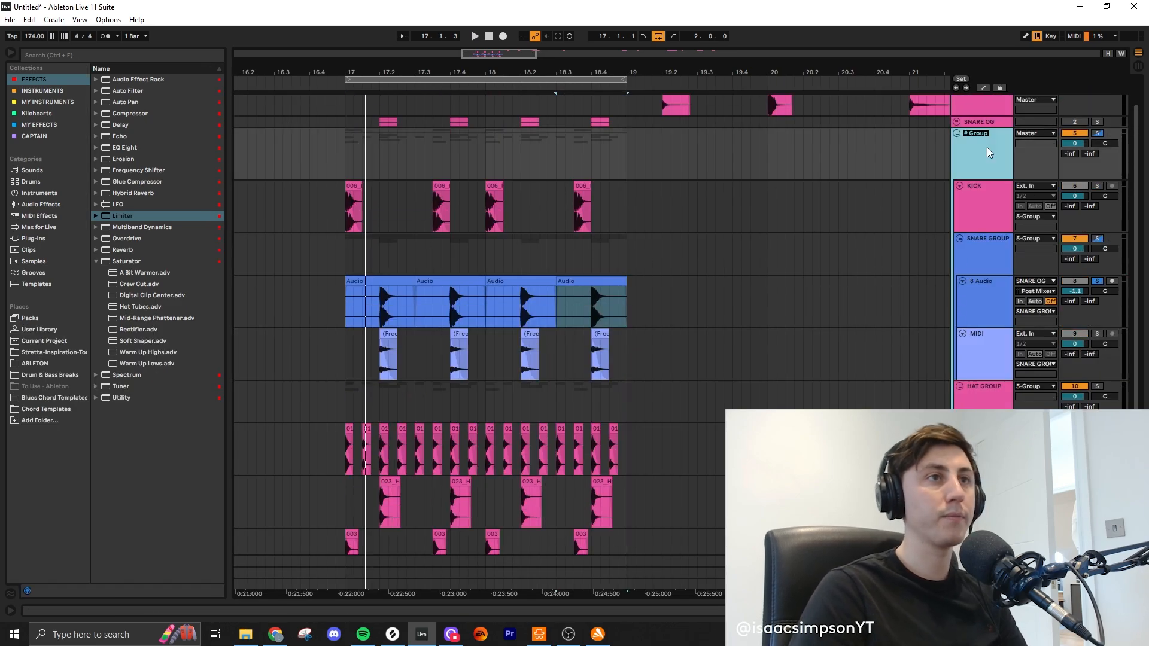
pyautogui.write('DRUM GROUP')
pyautogui.press('Return')
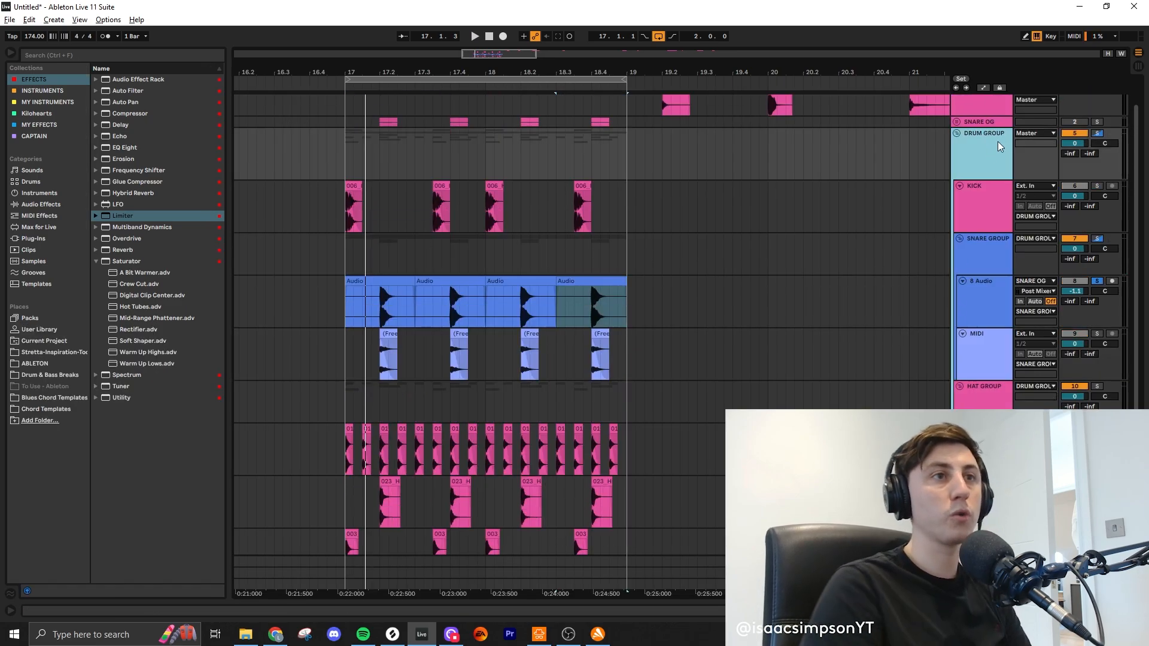
# Step: Group the SNARE GROUP and HAT GROUP together inside the drum group and name the new group TOPS GROUP
pyautogui.click(965, 253)
pyautogui.keyDown('shift'); pyautogui.click(972, 397); pyautogui.keyUp('shift')
pyautogui.hotkey('ctrl', 'g')
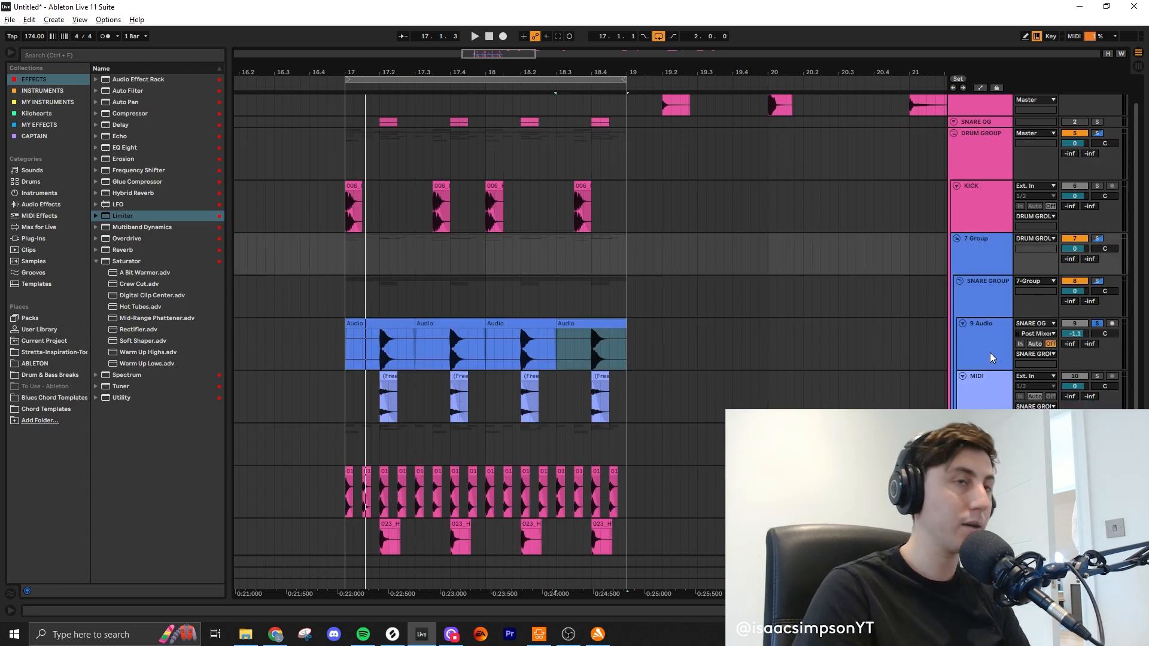
pyautogui.hotkey('ctrl', 'r')
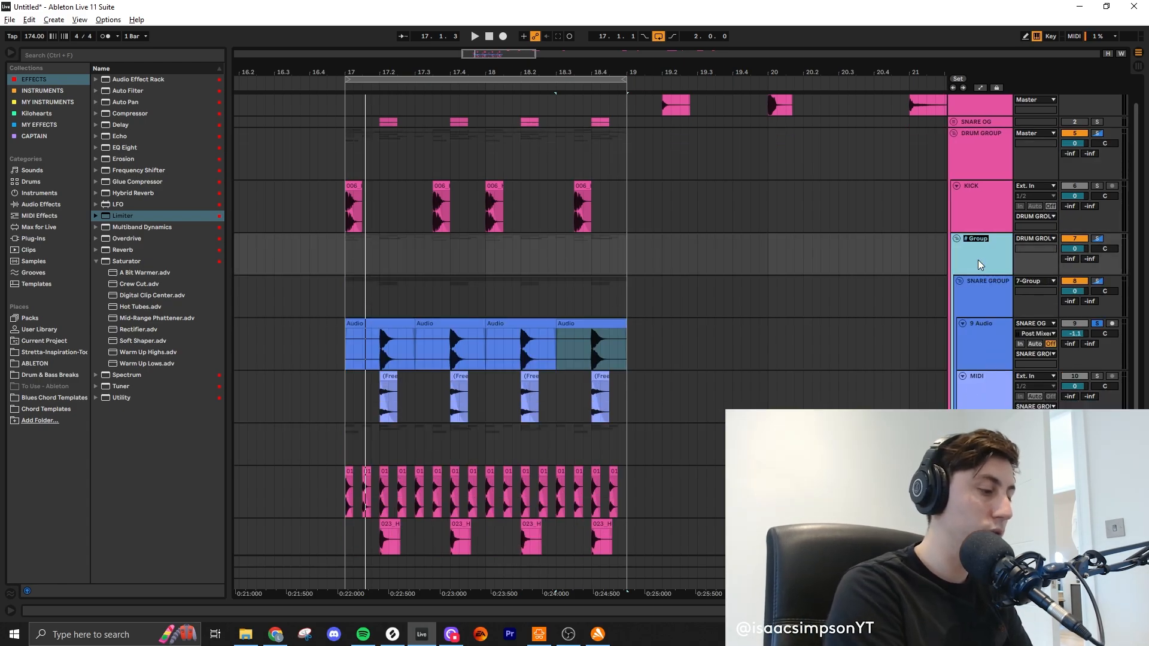
# Step: Add an EQ Eight to the KICK track with a low cut at about 43 Hz
pyautogui.doubleClick(961, 173)
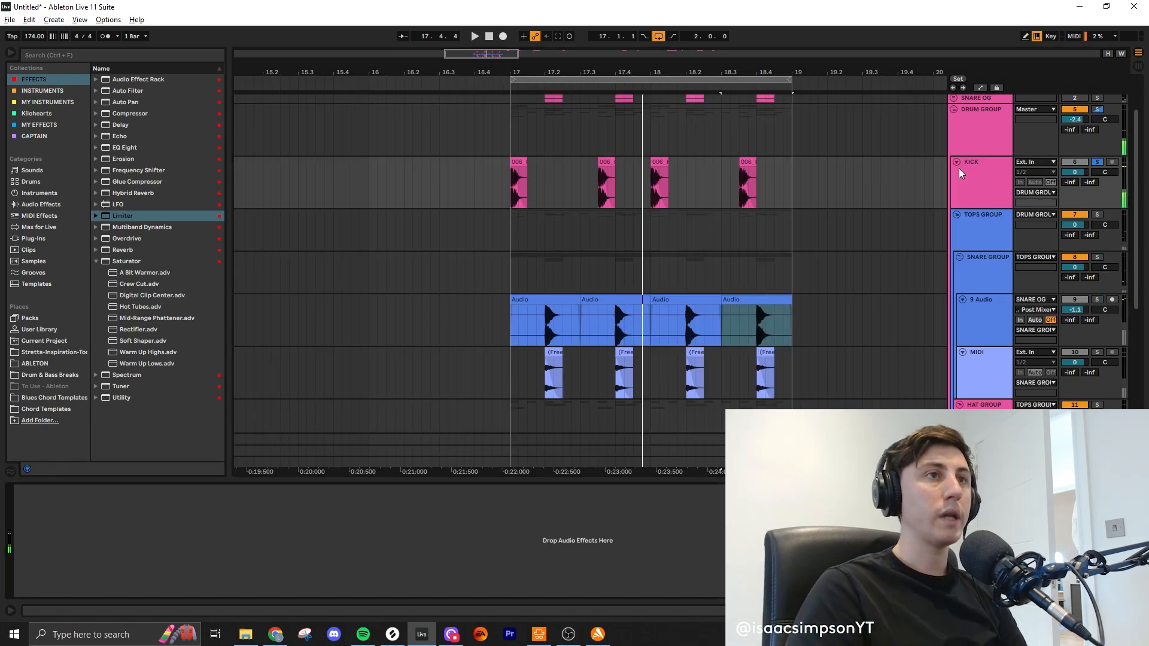
pyautogui.moveTo(113, 149); pyautogui.dragTo(89, 557)
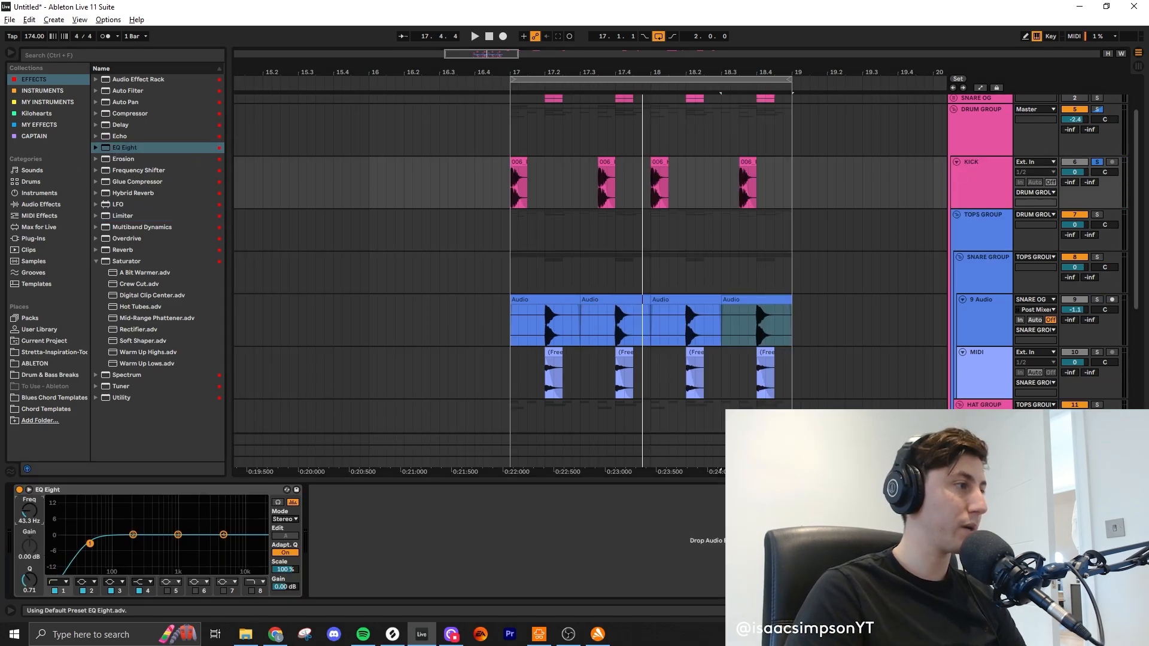
pyautogui.moveTo(31, 513); pyautogui.dragTo(30, 510)
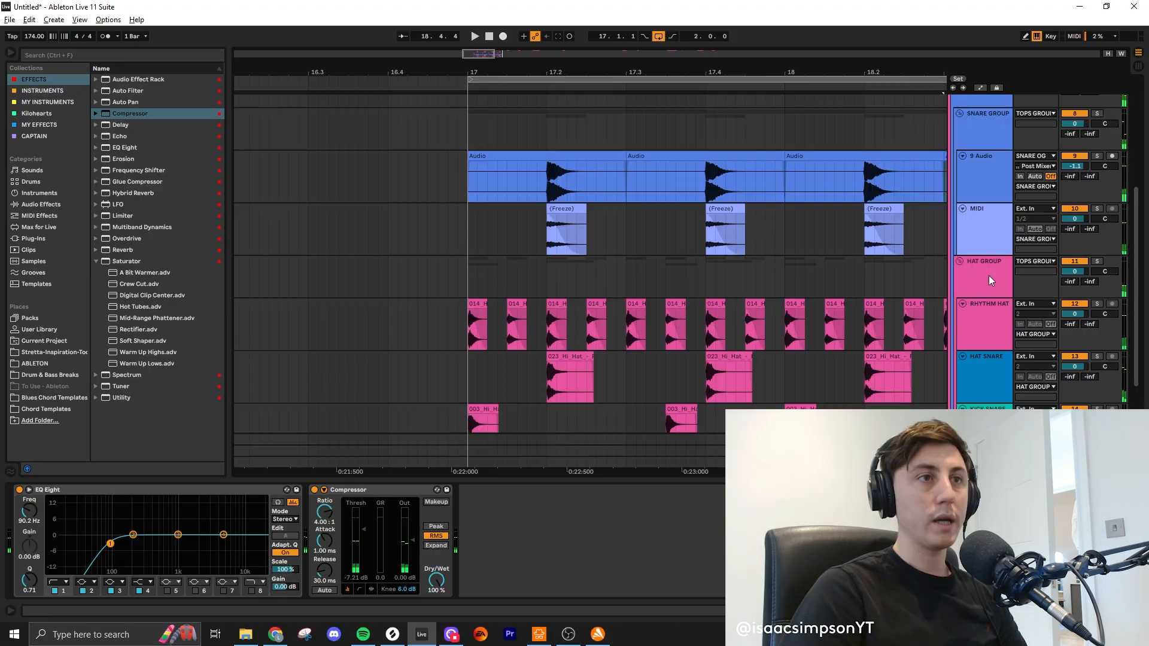
# Step: Add an EQ Eight to the HAT GROUP and play the group soloed
pyautogui.click(989, 276)
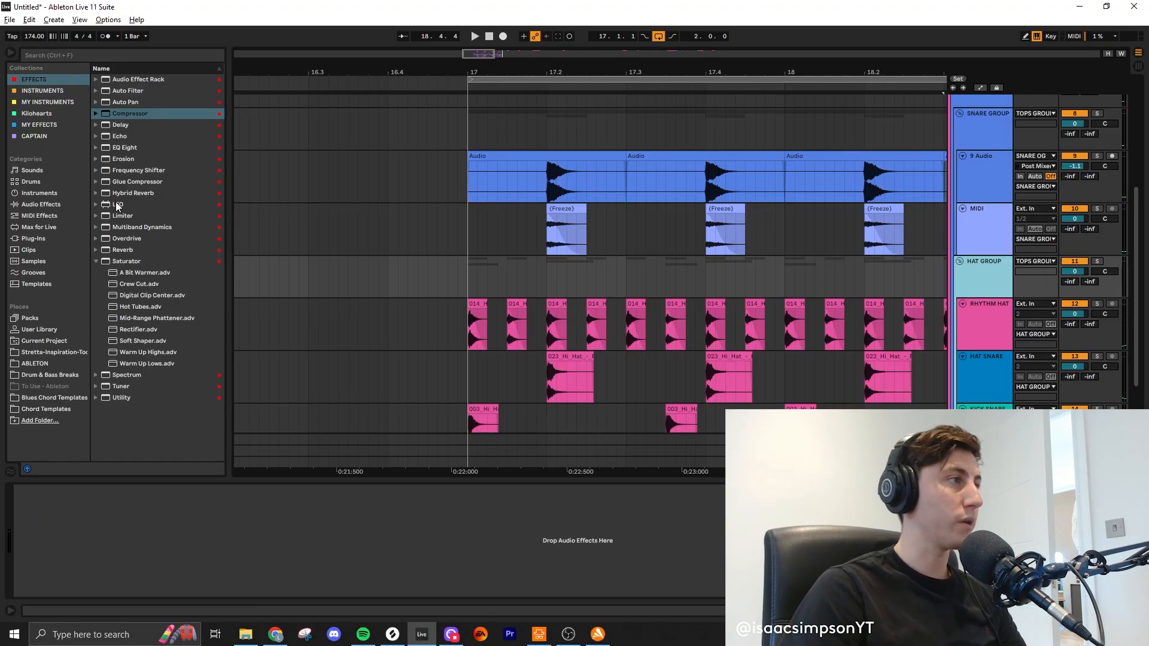
pyautogui.moveTo(127, 151); pyautogui.dragTo(165, 543)
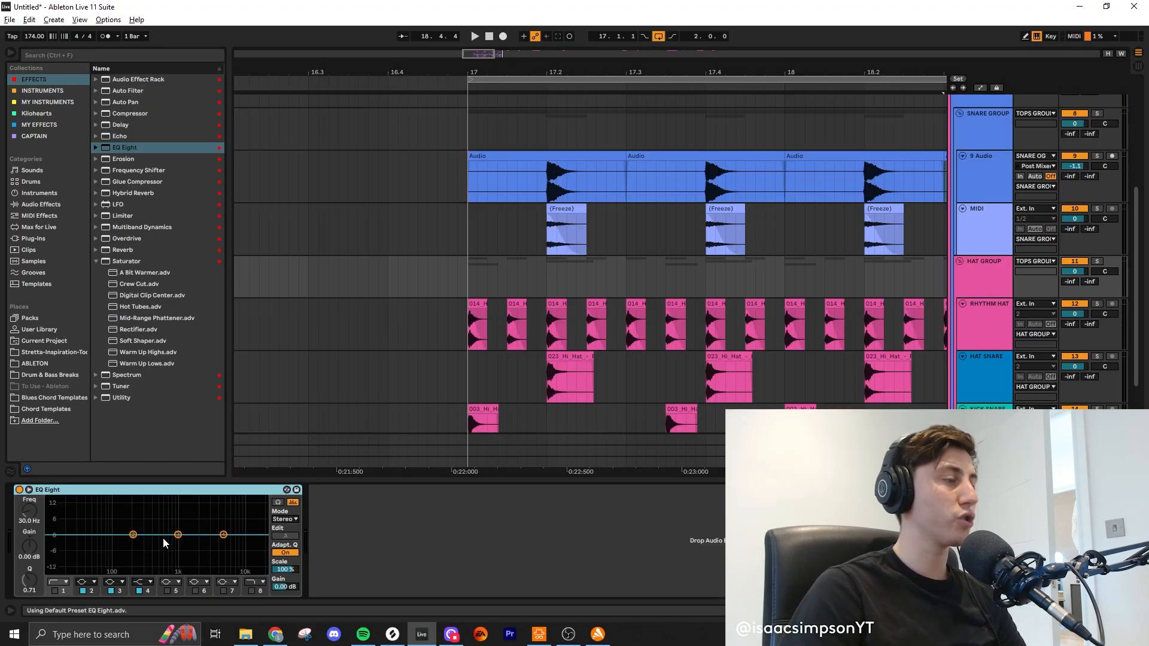
pyautogui.scroll(-2, 985, 280)
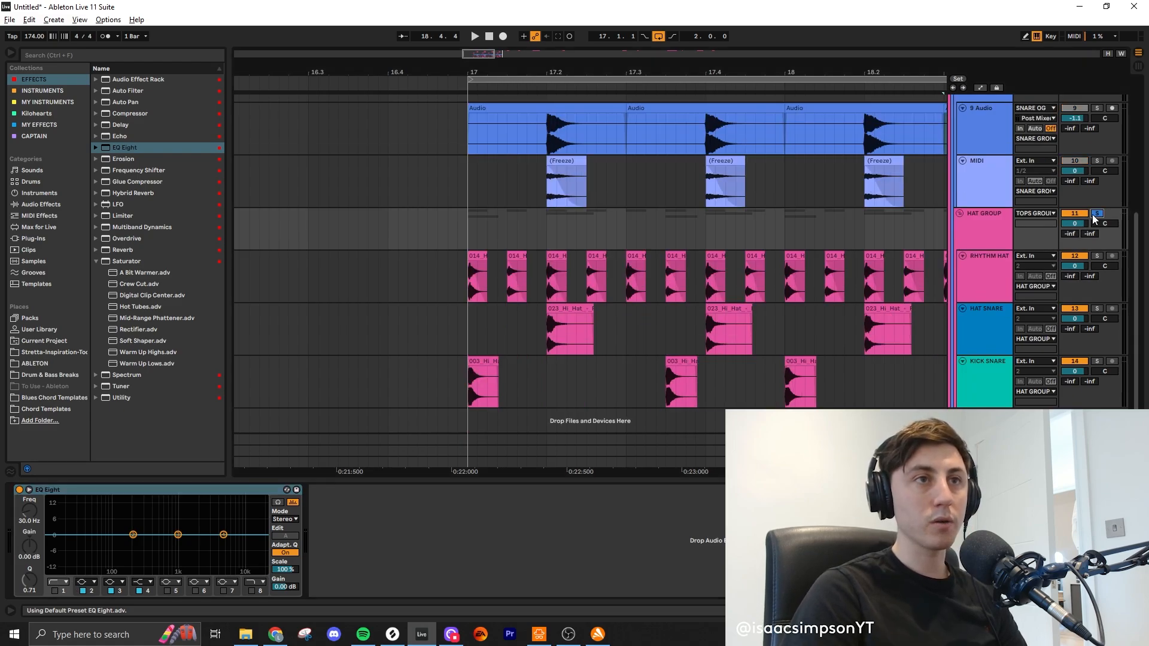
pyautogui.press('space')
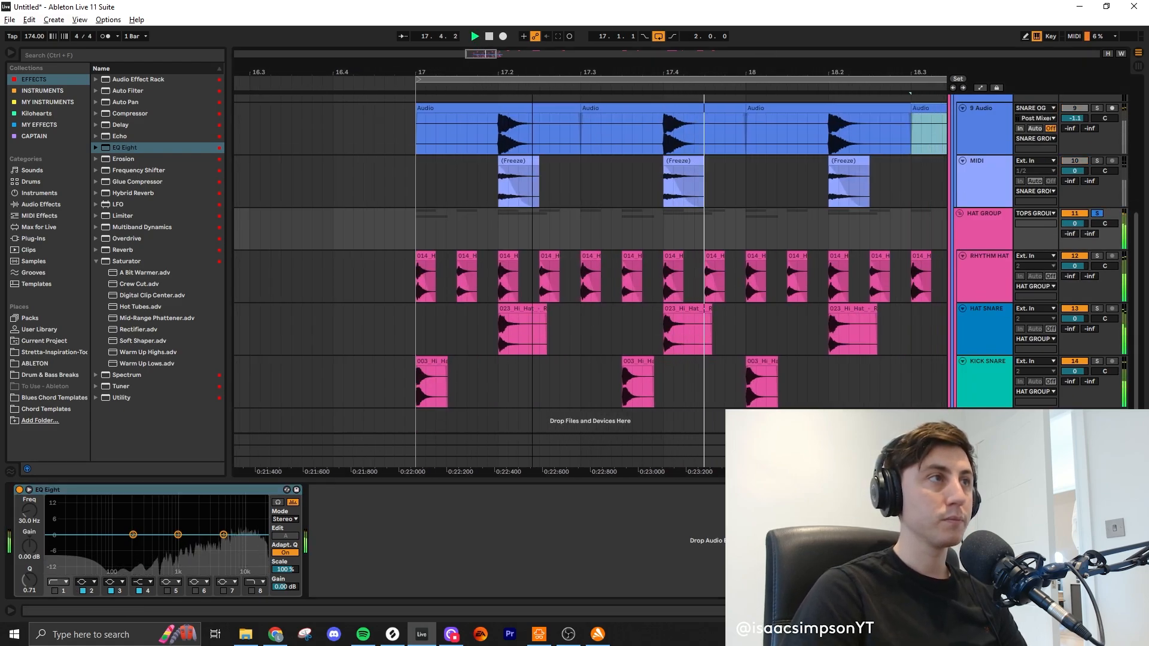
# Step: Balance the hat layer volumes: RHYTHM HAT to -7.9, HAT SNARE to -4.3 and KICK SNARE to -4.7 dB
pyautogui.moveTo(532, 72); pyautogui.dragTo(487, 57)
pyautogui.press('space')
pyautogui.moveTo(1075, 266); pyautogui.dragTo(1075, 276)
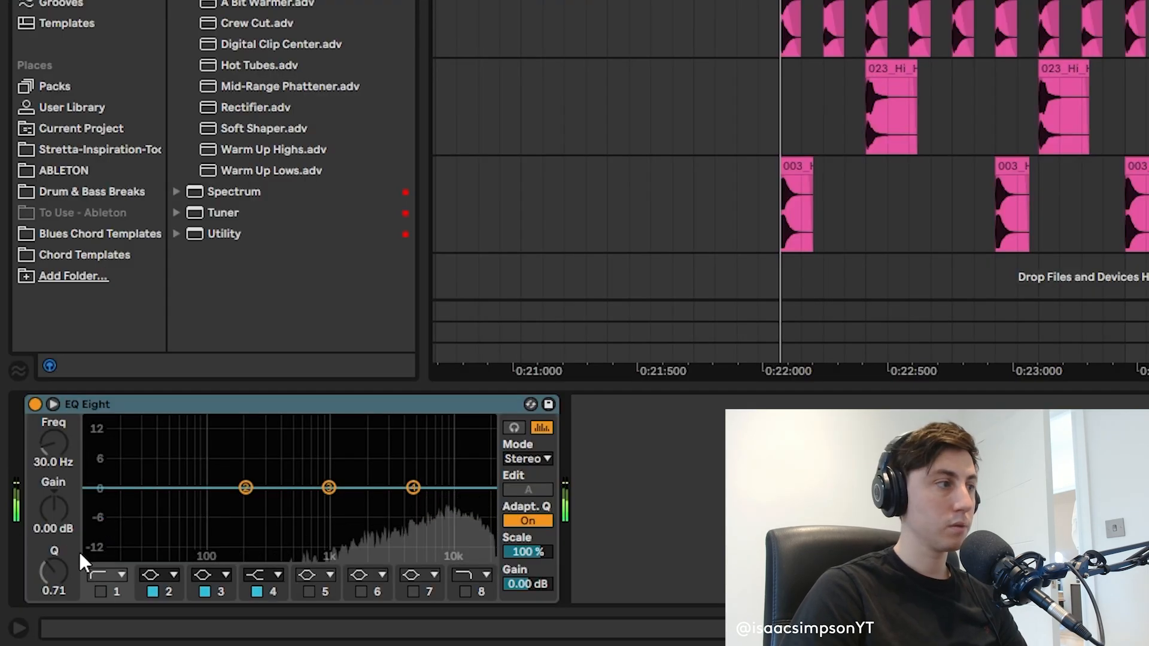
# Step: Enable band 1 of the HAT GROUP's EQ Eight as a low cut at 530 Hz while listening
pyautogui.click(55, 591)
pyautogui.moveTo(30, 511); pyautogui.dragTo(54, 432)
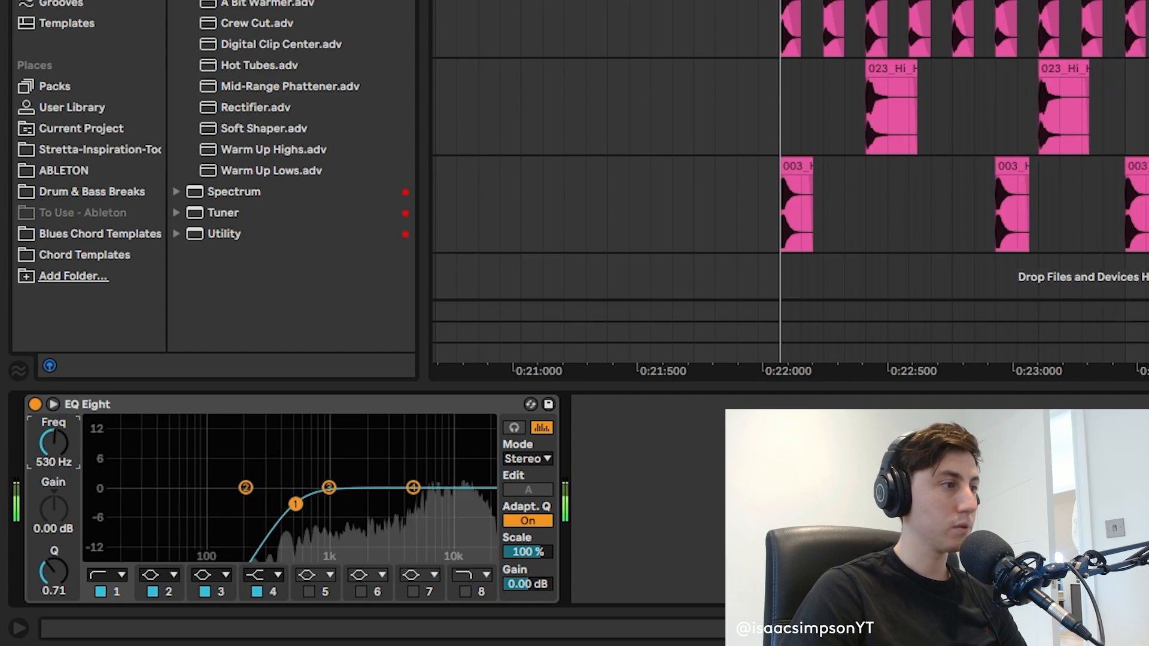
pyautogui.press('space')
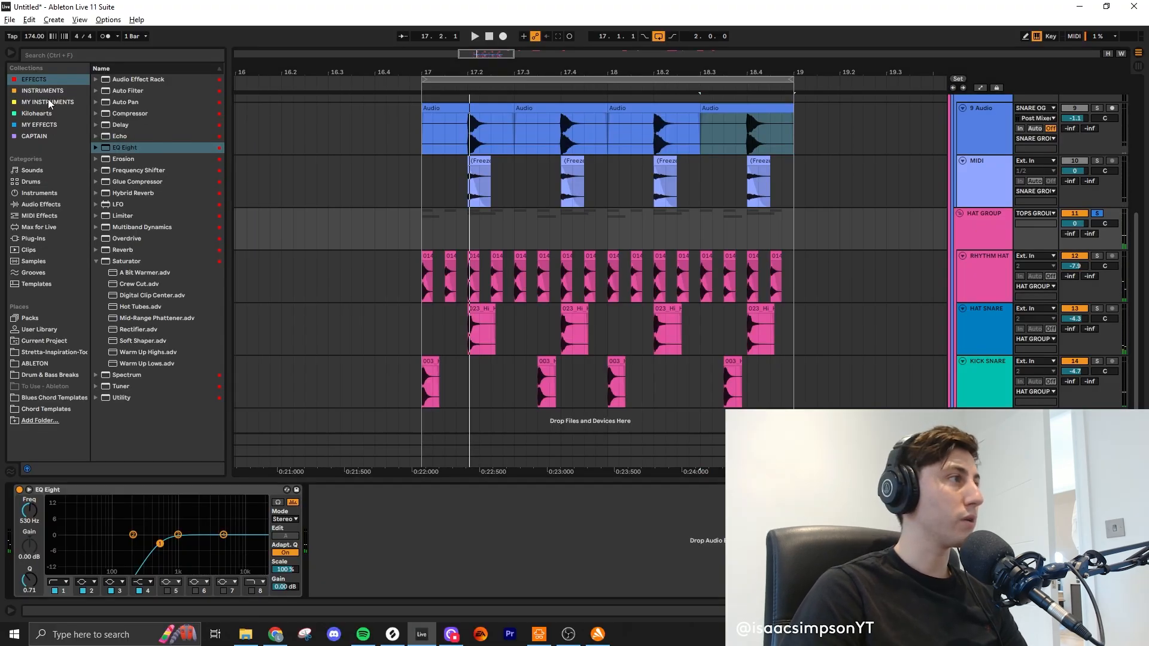
# Step: Add the Wider plug-in to the HAT GROUP after the EQ Eight, set its width to about 66% and play the hats
pyautogui.click(37, 125)
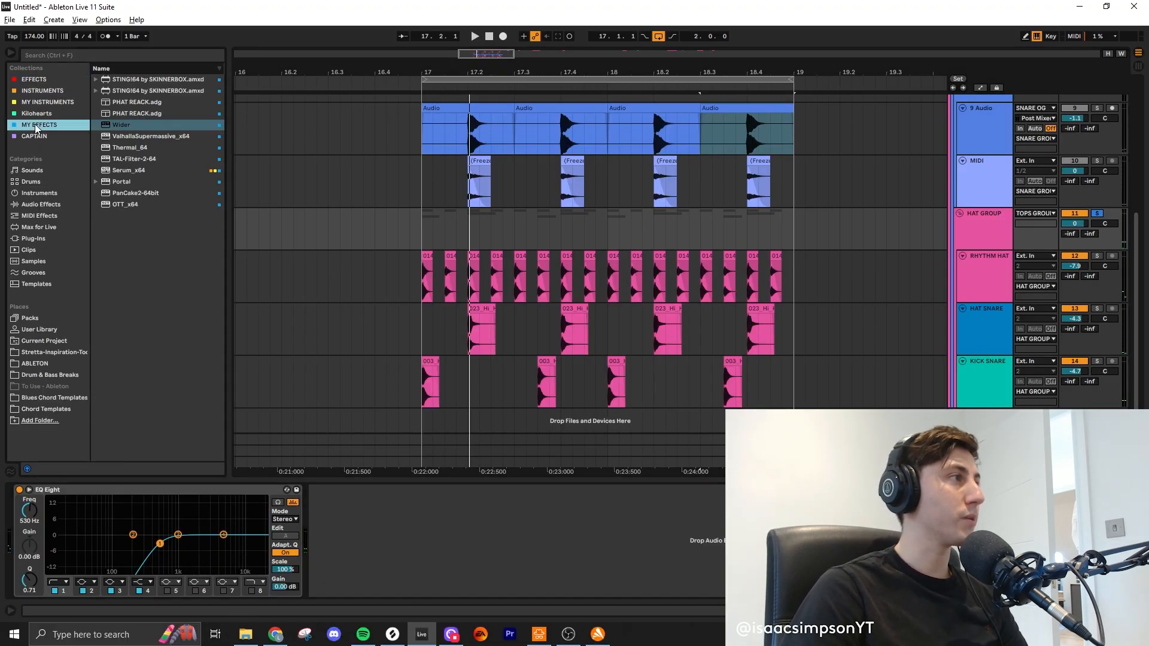
pyautogui.moveTo(151, 129); pyautogui.dragTo(526, 571)
pyautogui.moveTo(960, 242); pyautogui.dragTo(987, 218)
pyautogui.moveTo(543, 268); pyautogui.dragTo(552, 207)
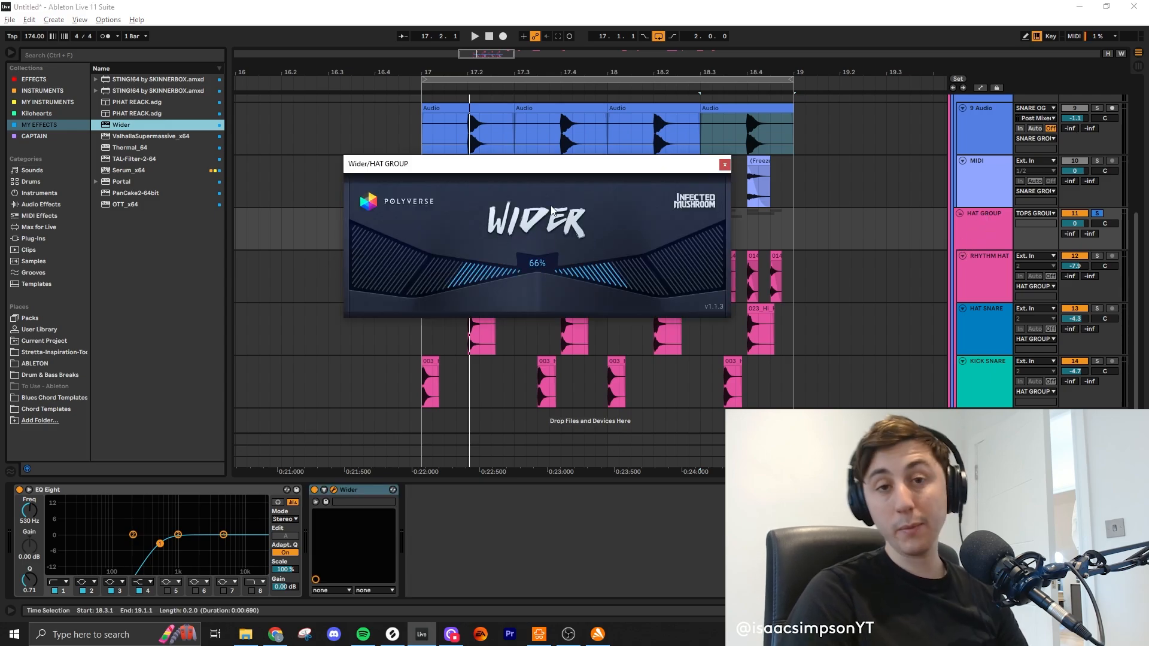
pyautogui.press('space')
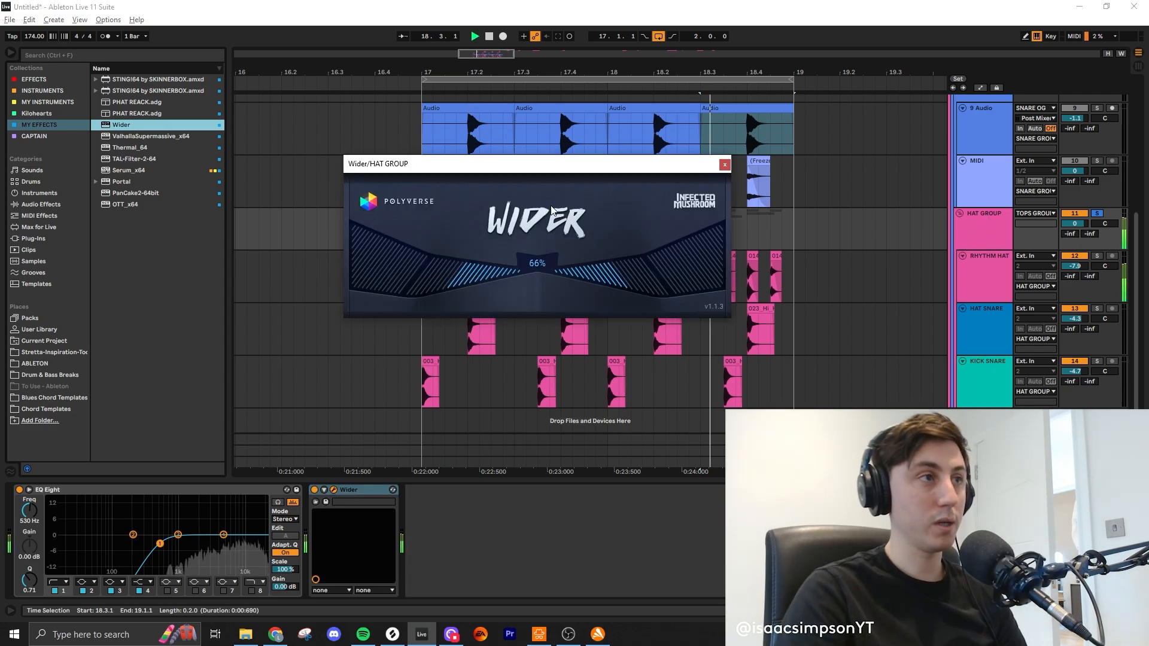
pyautogui.moveTo(536, 268); pyautogui.dragTo(535, 266)
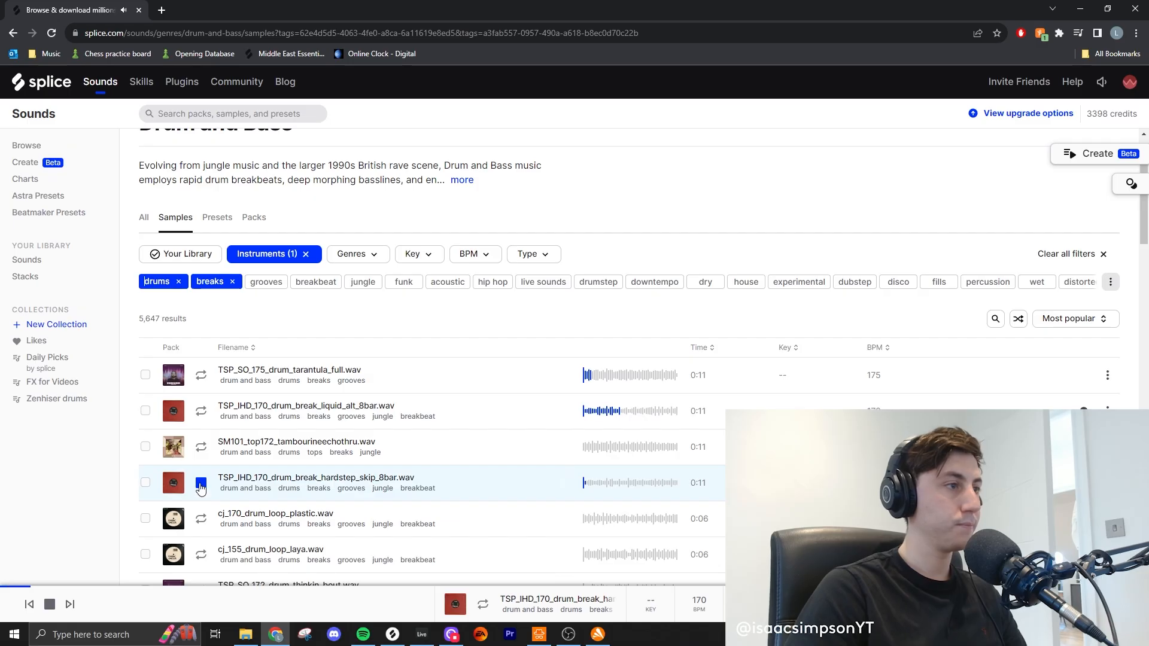
# Step: Preview further drum and bass breaks on Splice, including cj_170_drum_loop_plastic.wav, cj_155_drum_loop_laya.wav and TSP_SO_172_drum_thinkin_bout.wav
pyautogui.scroll(-1, 201, 431)
pyautogui.click(202, 400)
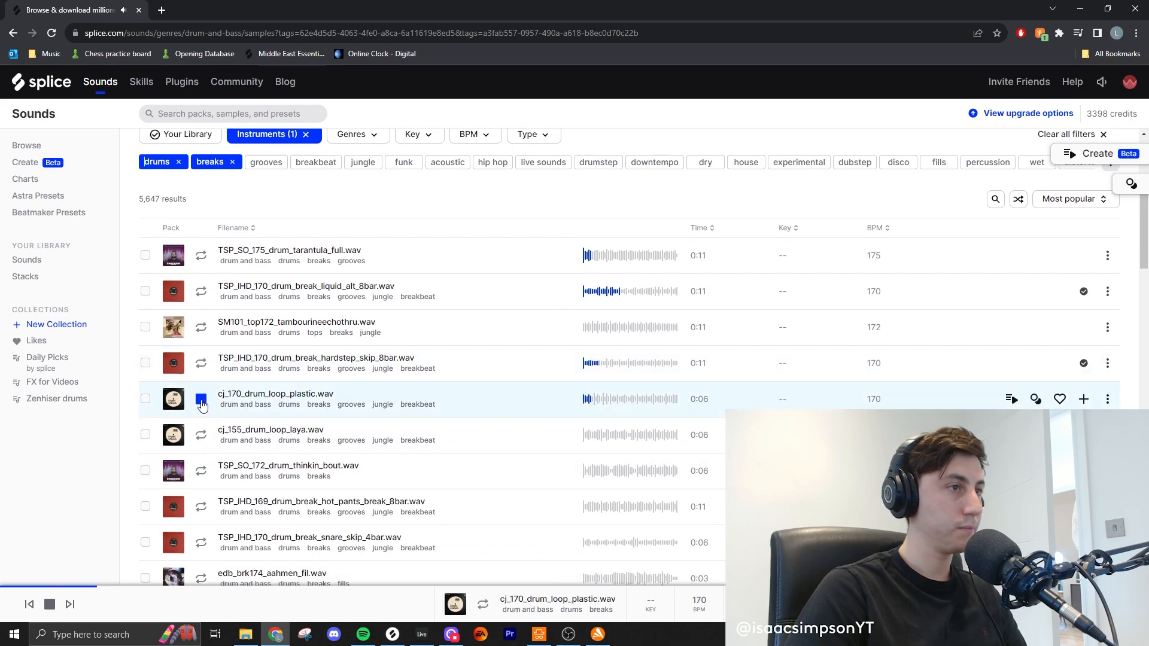
pyautogui.click(201, 435)
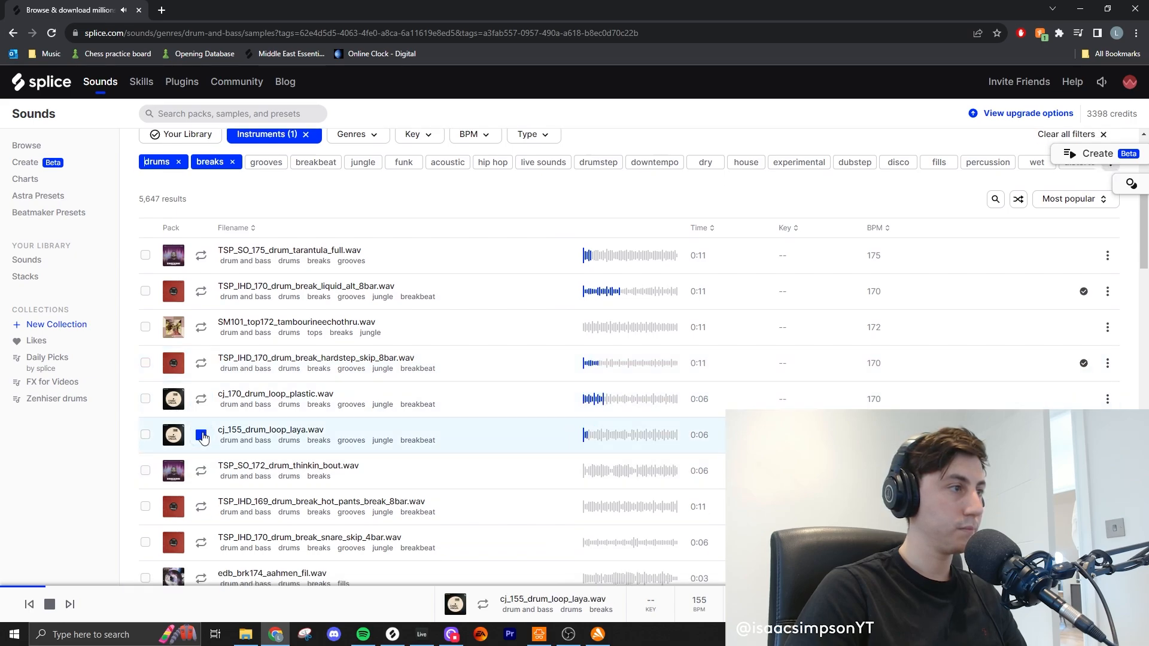
pyautogui.click(201, 471)
pyautogui.scroll(-2, 203, 419)
pyautogui.click(202, 388)
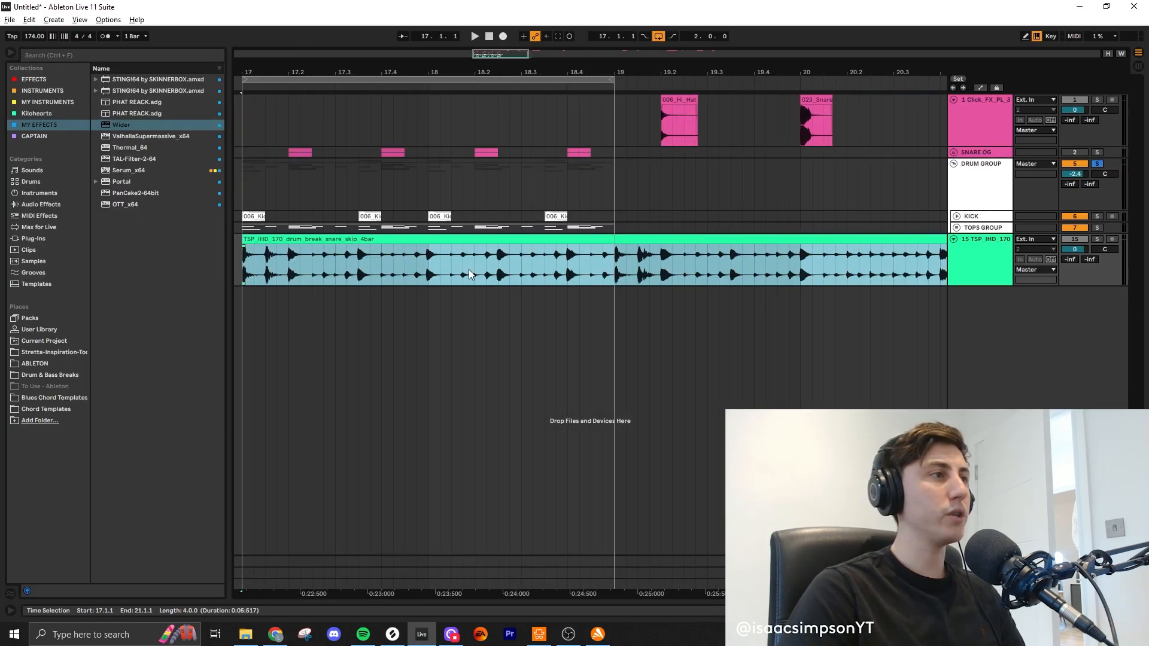
# Step: Slice the TSP_IHD_170_drum_break_snare_skip_4bar clip, delete everything after bar 19, and delete the slices containing the loud kick and snare hits
pyautogui.moveTo(381, 266); pyautogui.dragTo(414, 265)
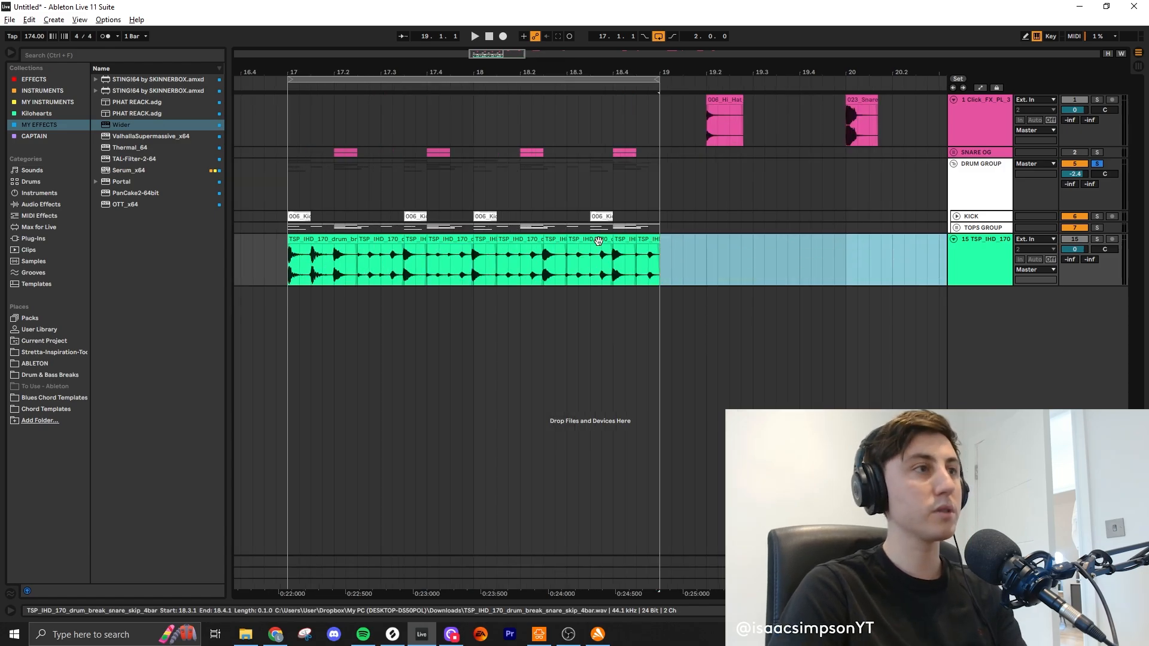
pyautogui.press('Delete')
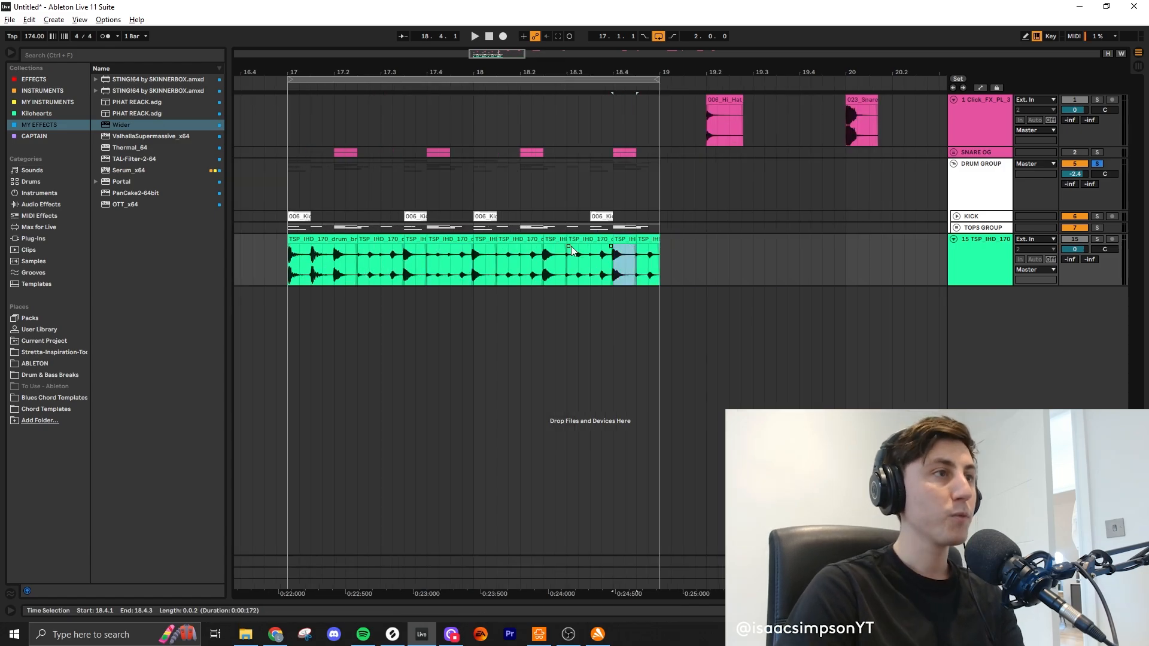
pyautogui.press('Delete')
pyautogui.click(556, 242)
pyautogui.press('Delete')
pyautogui.click(413, 237)
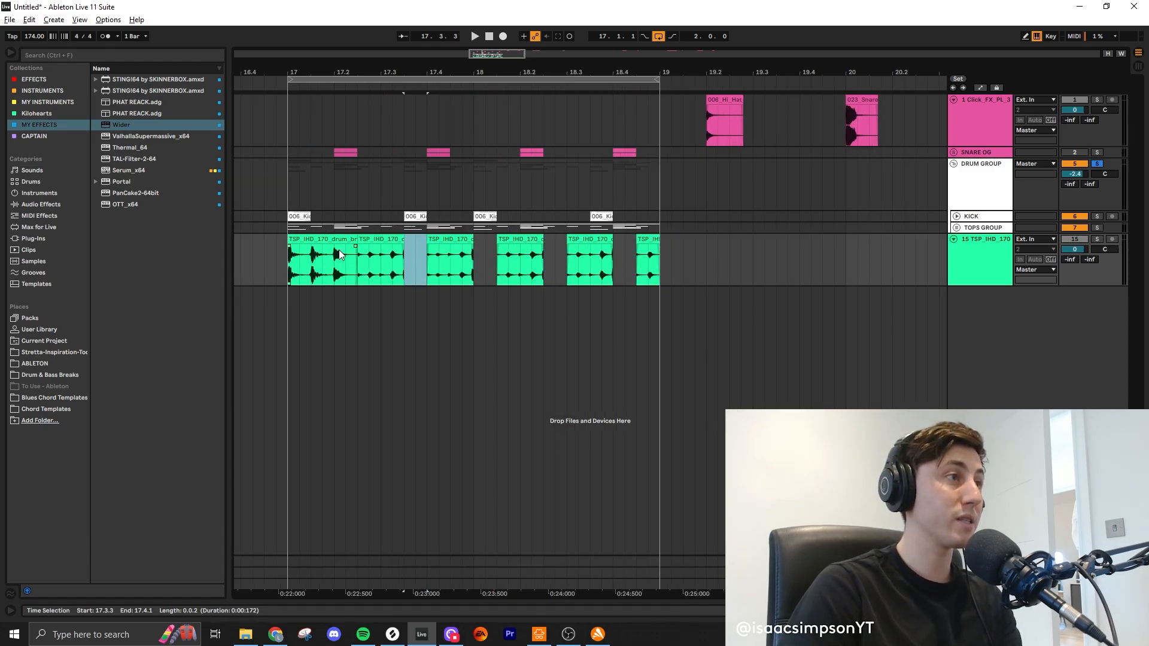
pyautogui.press('Delete')
pyautogui.click(321, 240)
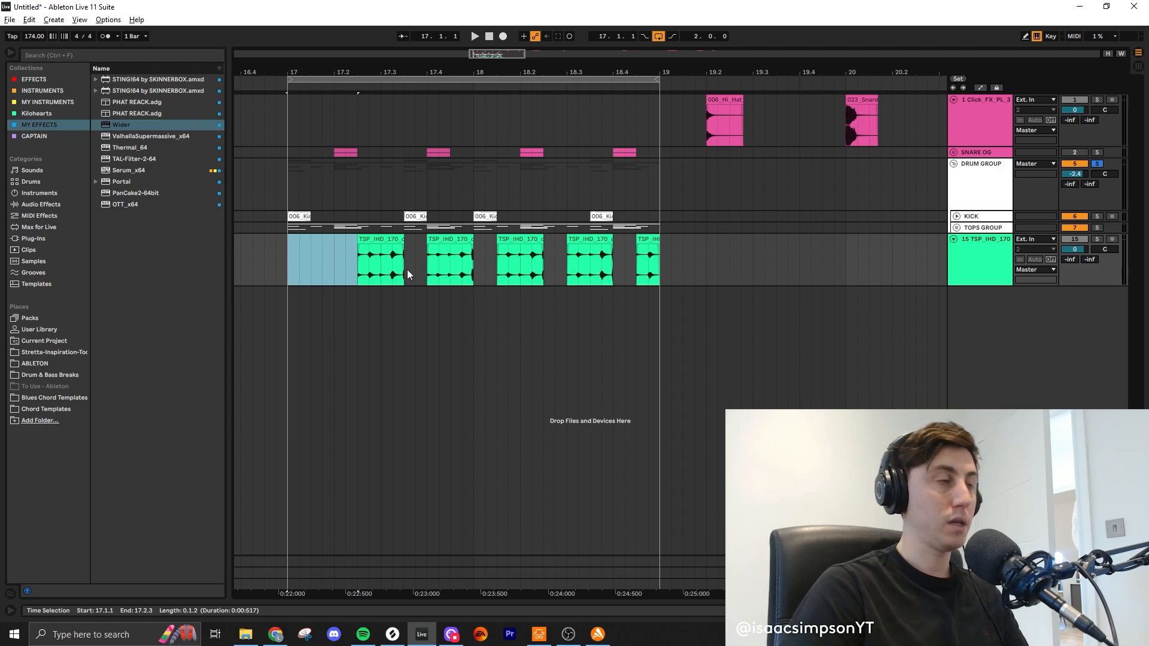
pyautogui.scroll(3, 392, 281)
pyautogui.press('Delete')
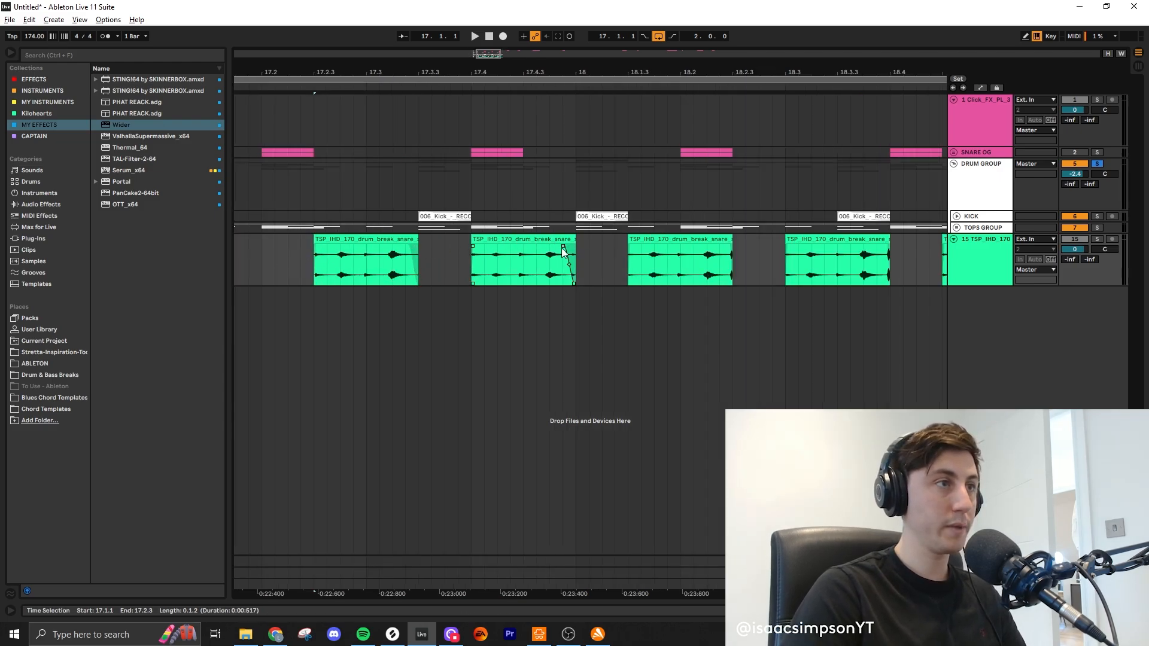
# Step: Cut the loud burst off the end of the break slice that starts at 17.4, just before bar 18
pyautogui.scroll(4, 570, 257)
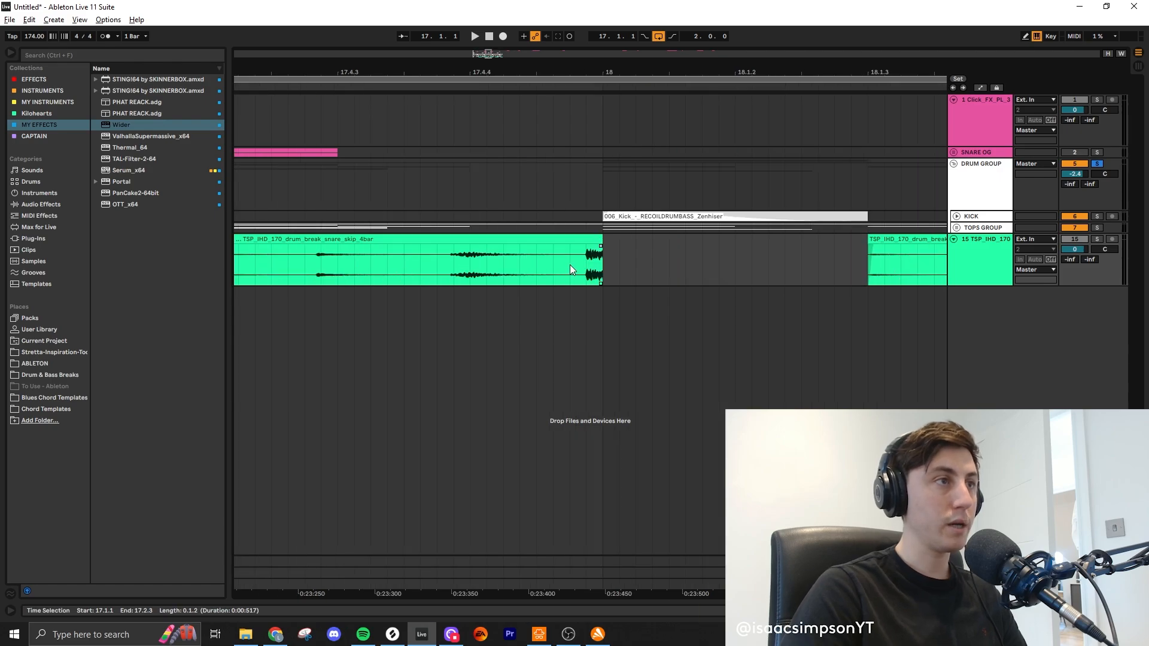
pyautogui.moveTo(573, 263); pyautogui.dragTo(613, 262)
pyautogui.press('Delete')
pyautogui.scroll(-2, 613, 257)
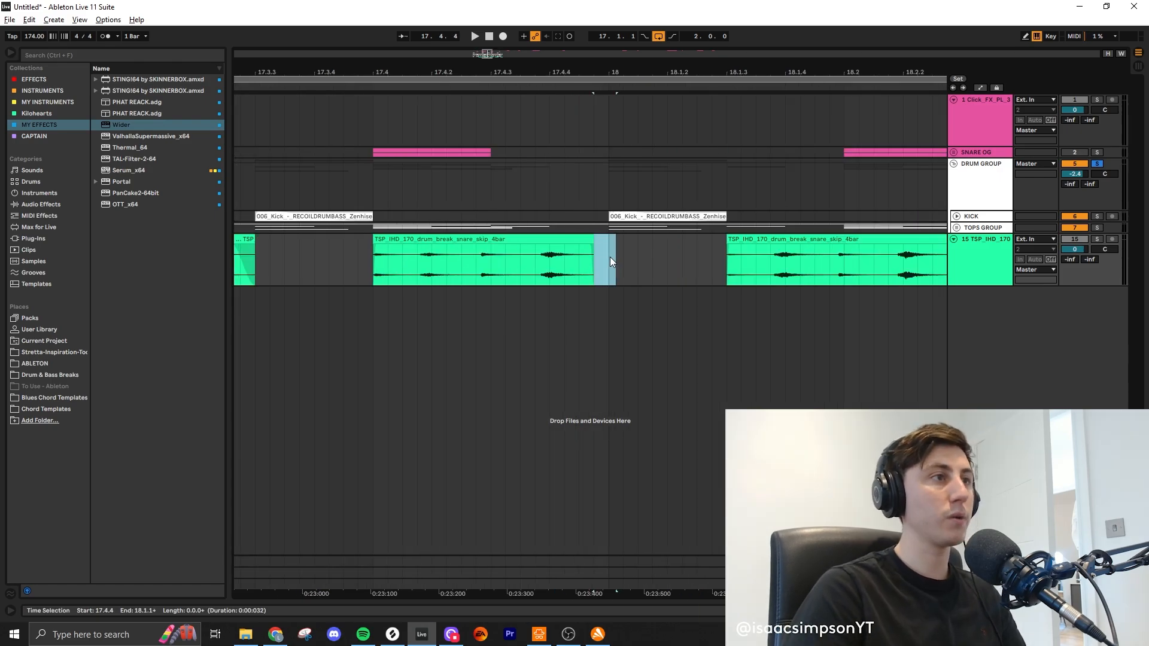
pyautogui.scroll(-4, 368, 252)
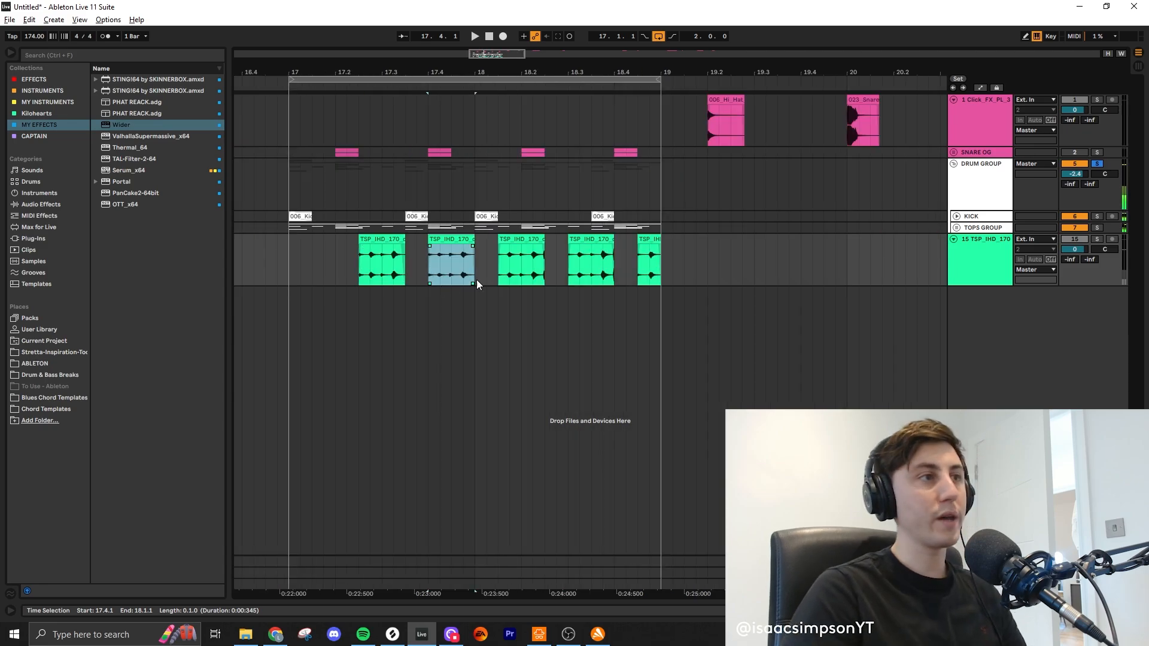
# Step: Copy the break slice at 18.1.3 over the slice at 18.3.1
pyautogui.scroll(2, 476, 279)
pyautogui.click(539, 252)
pyautogui.moveTo(537, 246); pyautogui.dragTo(537, 246)
pyautogui.moveTo(537, 241); pyautogui.dragTo(689, 253)
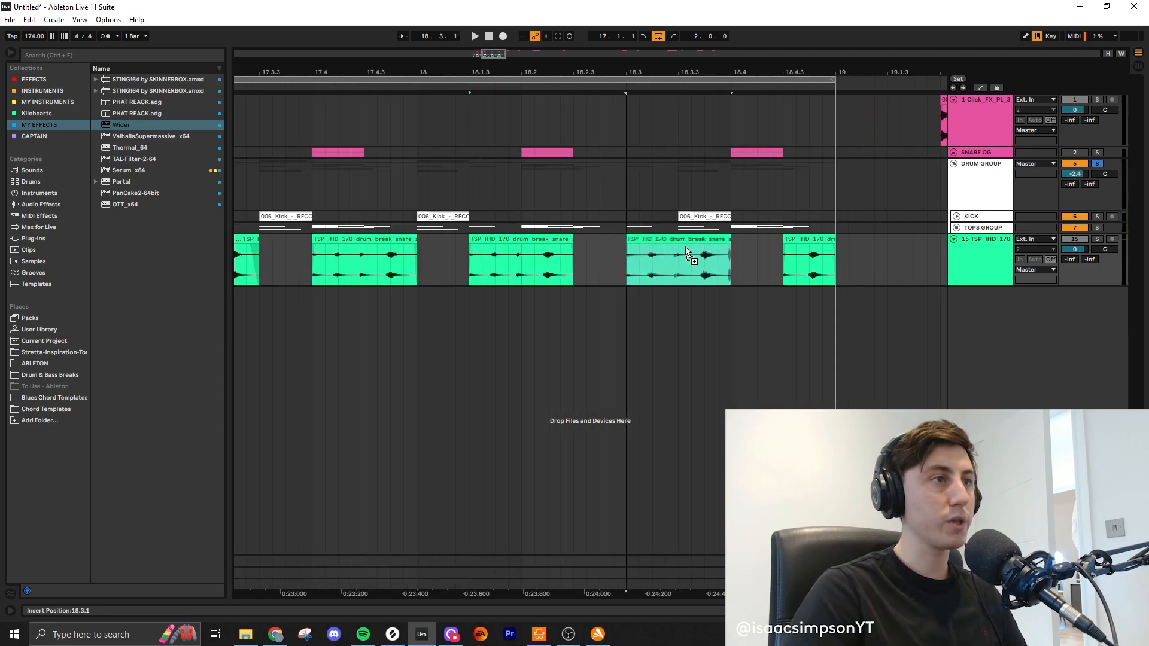
pyautogui.moveTo(689, 254); pyautogui.dragTo(691, 253)
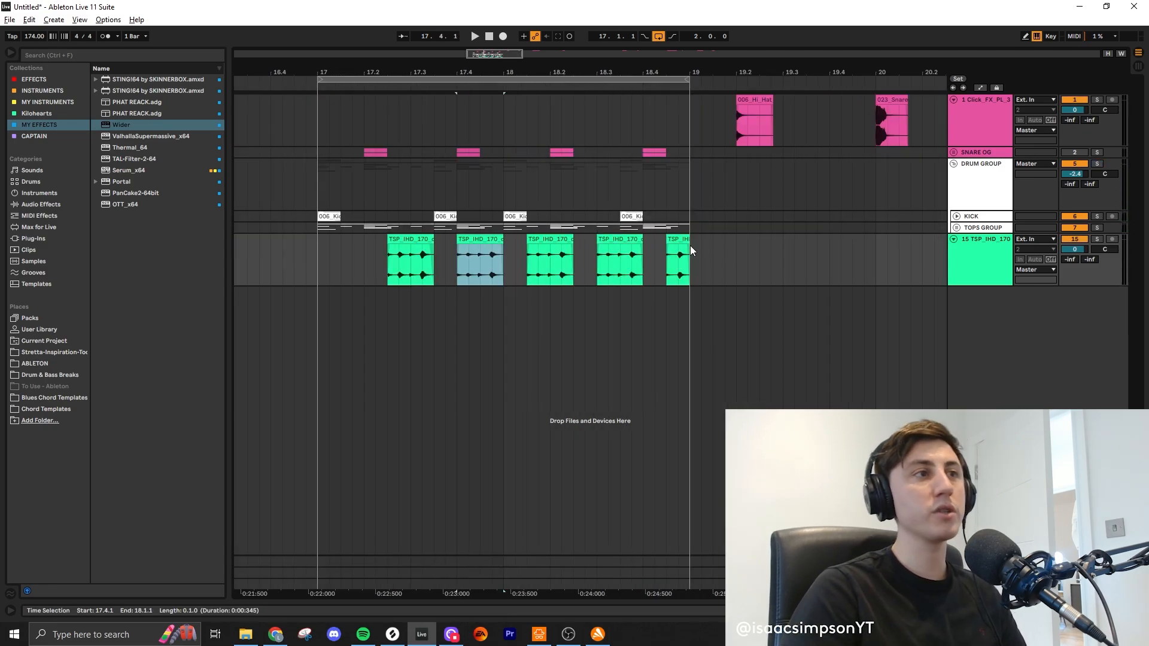
# Step: Delete the break slices from 17.4.1 to 19.1.1, play the loop from bar 17 and open the remaining slice
pyautogui.keyDown('shift'); pyautogui.click(691, 252); pyautogui.keyUp('shift')
pyautogui.press('Delete')
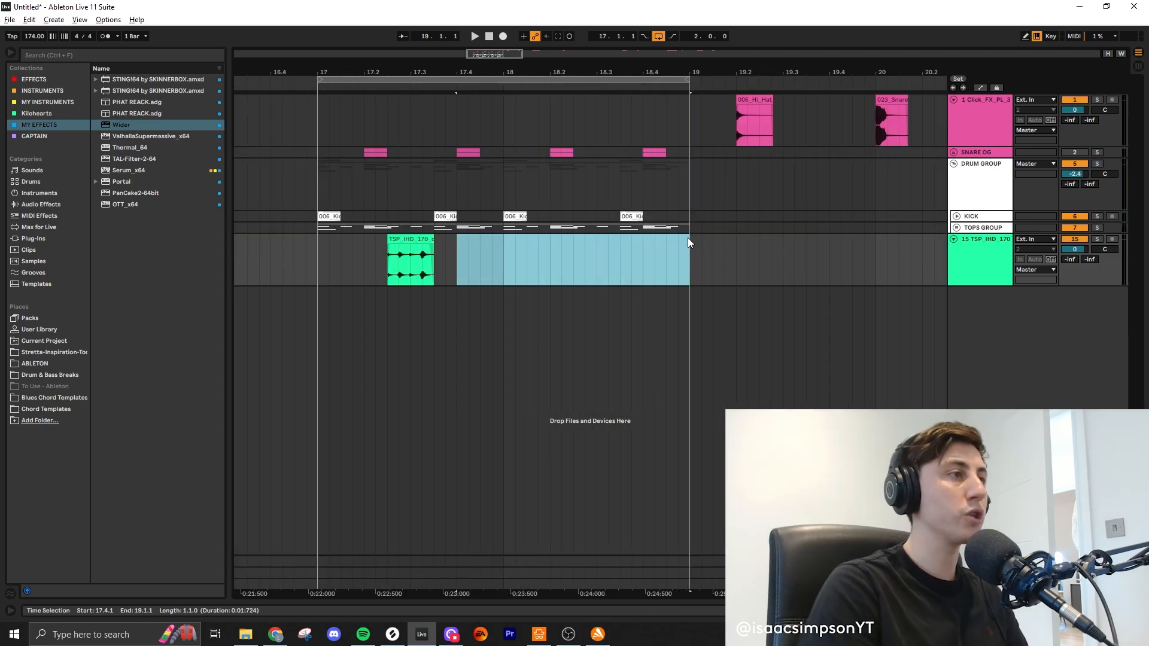
pyautogui.scroll(2, 361, 299)
pyautogui.scroll(-2, 362, 299)
pyautogui.click(320, 264)
pyautogui.press('space')
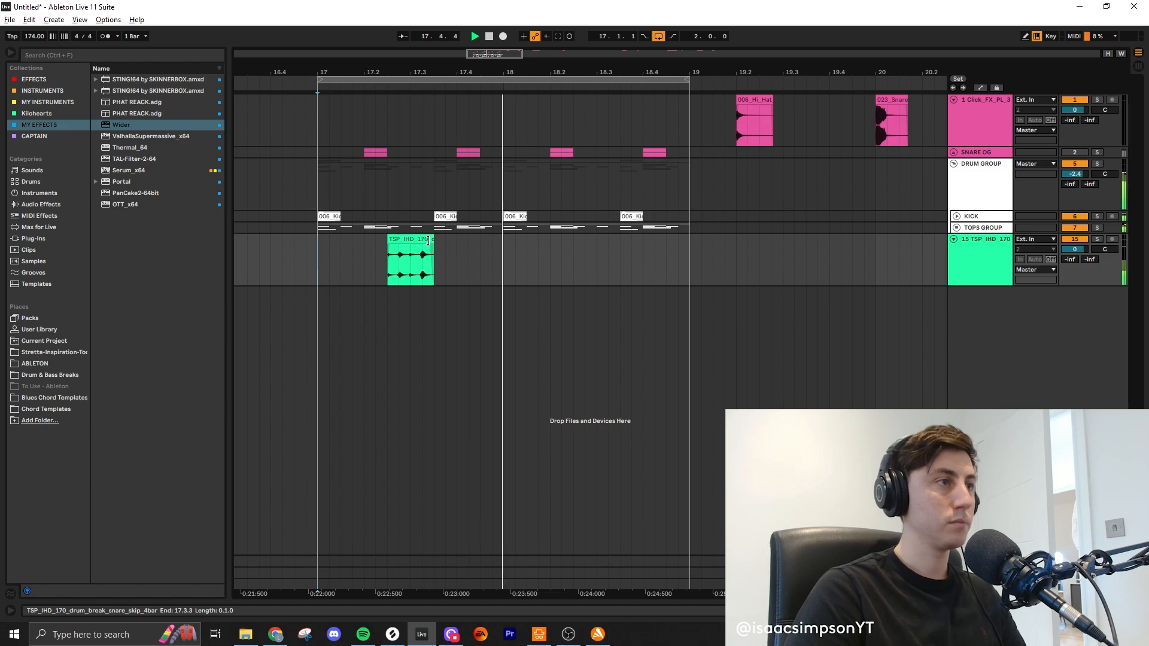
pyautogui.doubleClick(427, 241)
pyautogui.press('space')
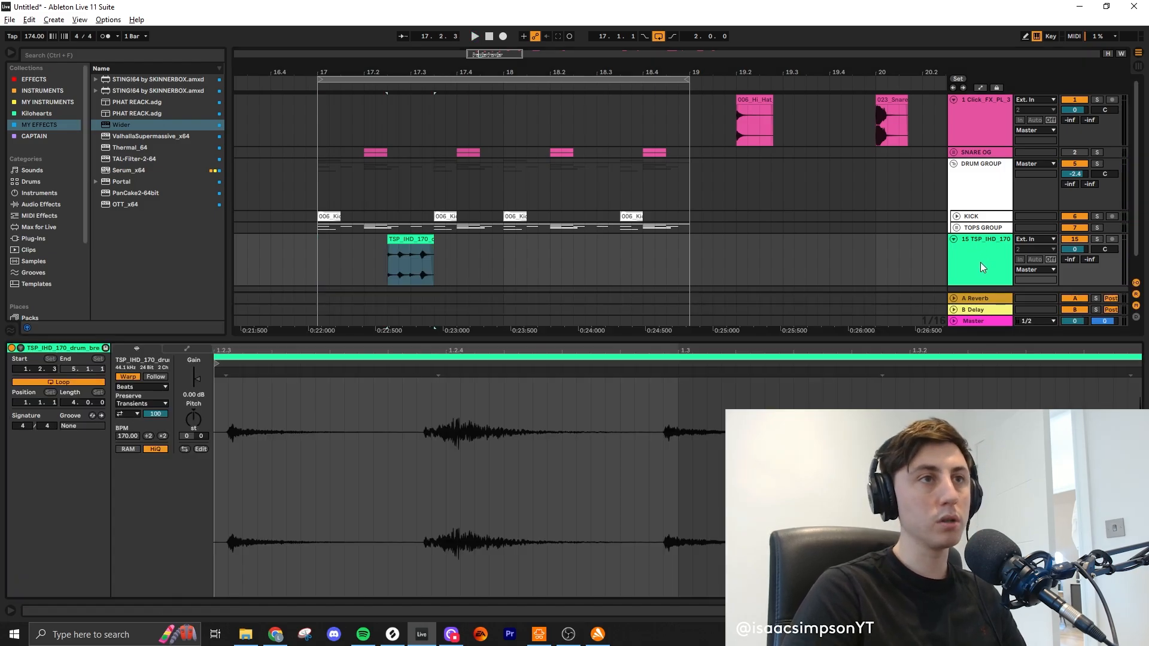
# Step: Move the break track into the TOPS GROUP, expand the group and select the break track
pyautogui.moveTo(982, 267); pyautogui.dragTo(989, 233)
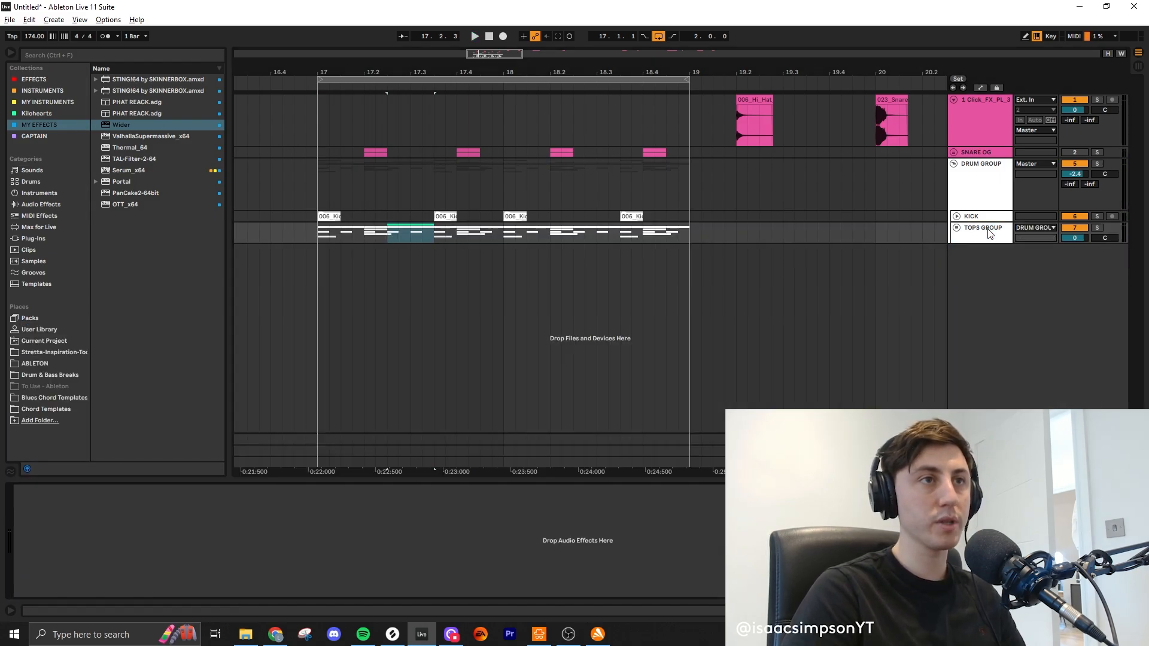
pyautogui.click(957, 228)
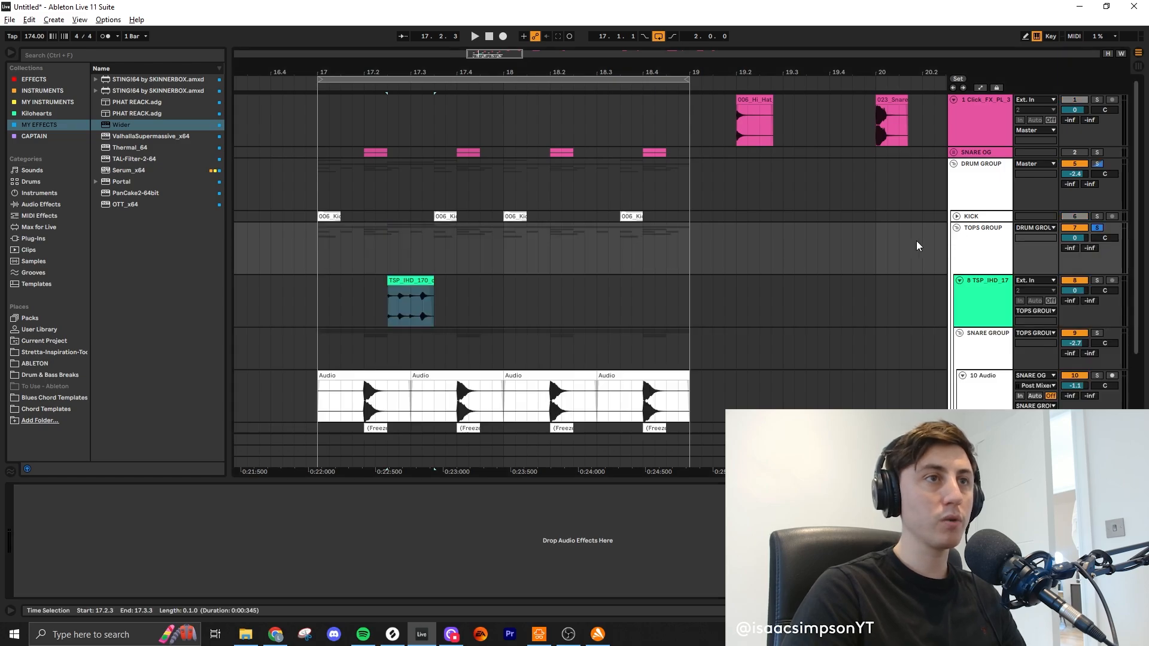
pyautogui.scroll(-2, 735, 239)
pyautogui.click(735, 222)
pyautogui.click(976, 243)
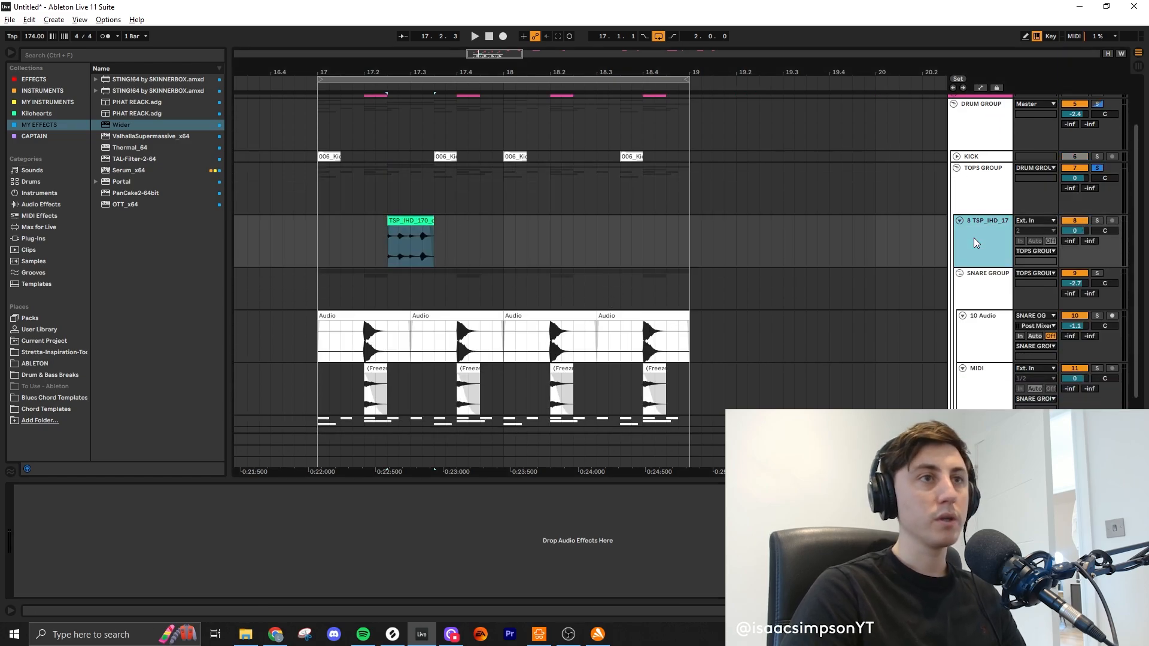
# Step: Turn off transient looping in the break clip's Beats warp settings and adjust its transient envelope while auditioning the slice
pyautogui.click(411, 219)
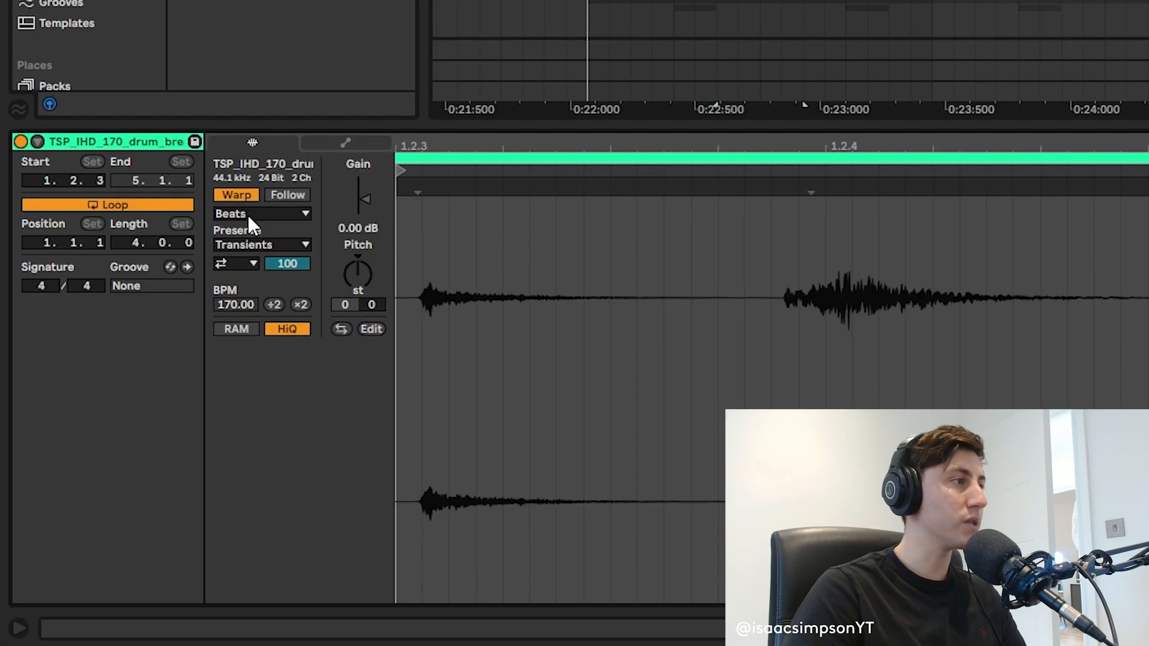
pyautogui.click(128, 414)
pyautogui.click(123, 422)
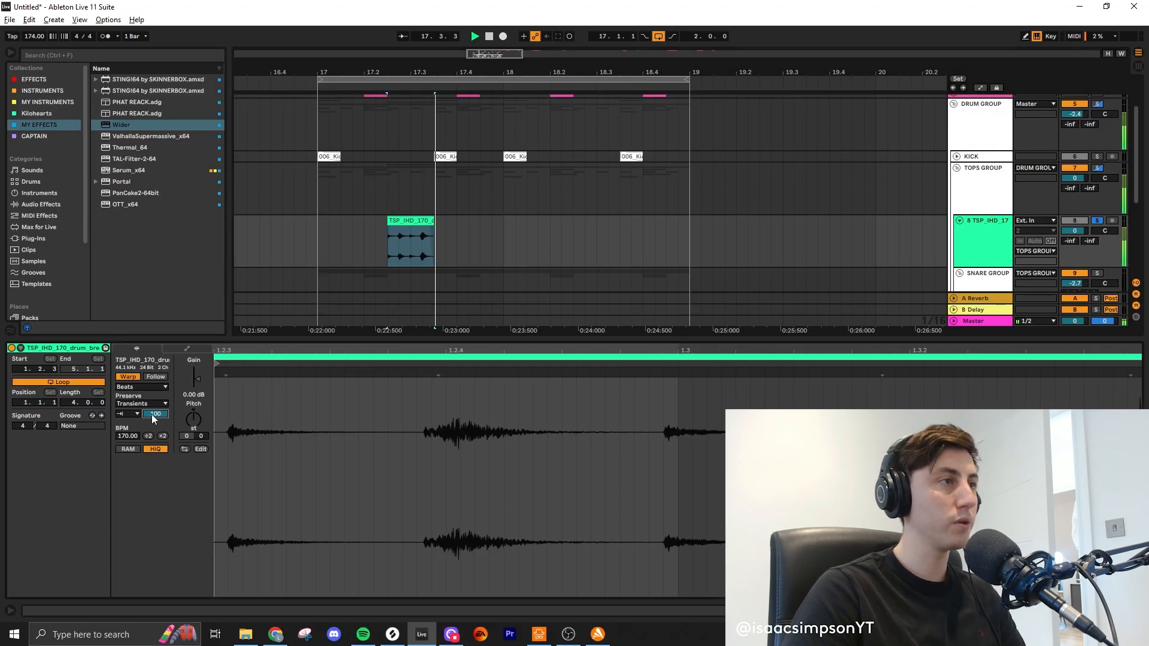
pyautogui.moveTo(161, 415); pyautogui.dragTo(161, 412)
pyautogui.press('space')
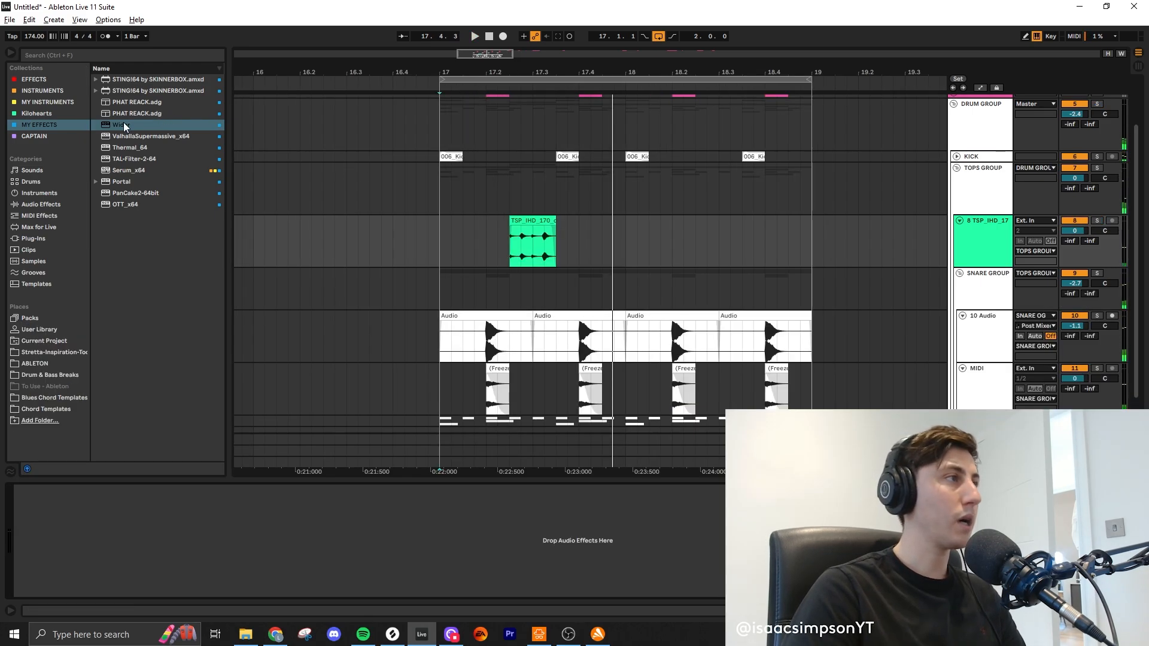
# Step: Add an EQ Eight to the break track with a low cut at 441 Hz, and rename the track BREAK
pyautogui.click(41, 79)
pyautogui.doubleClick(125, 148)
pyautogui.press('space')
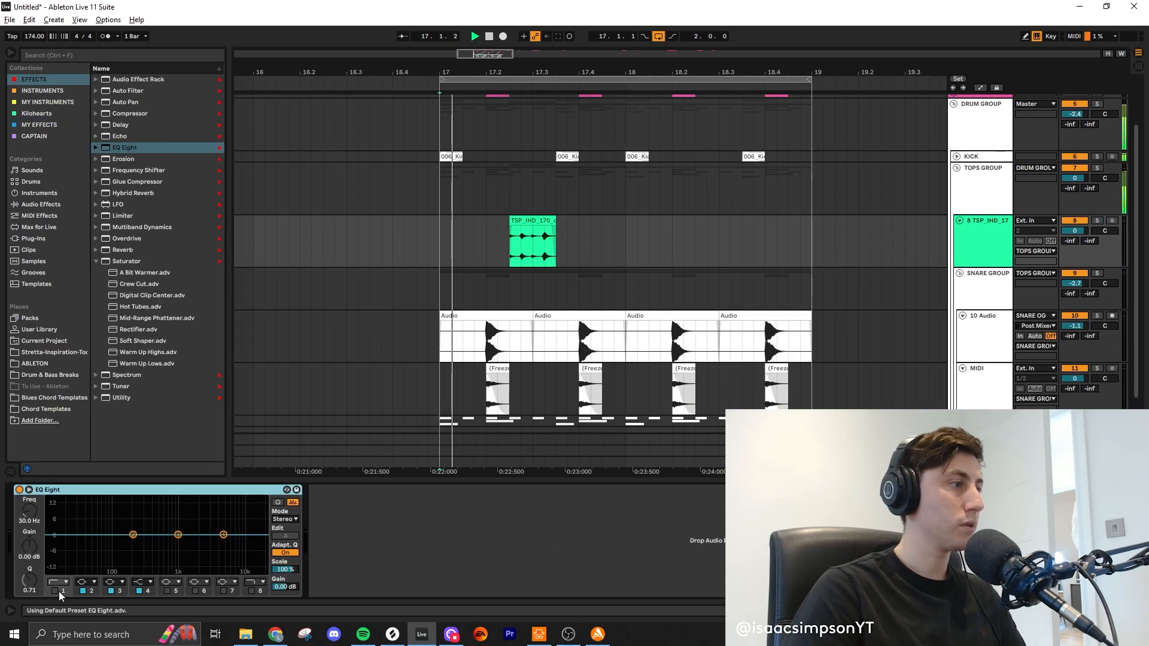
pyautogui.click(55, 590)
pyautogui.moveTo(29, 511); pyautogui.dragTo(29, 469)
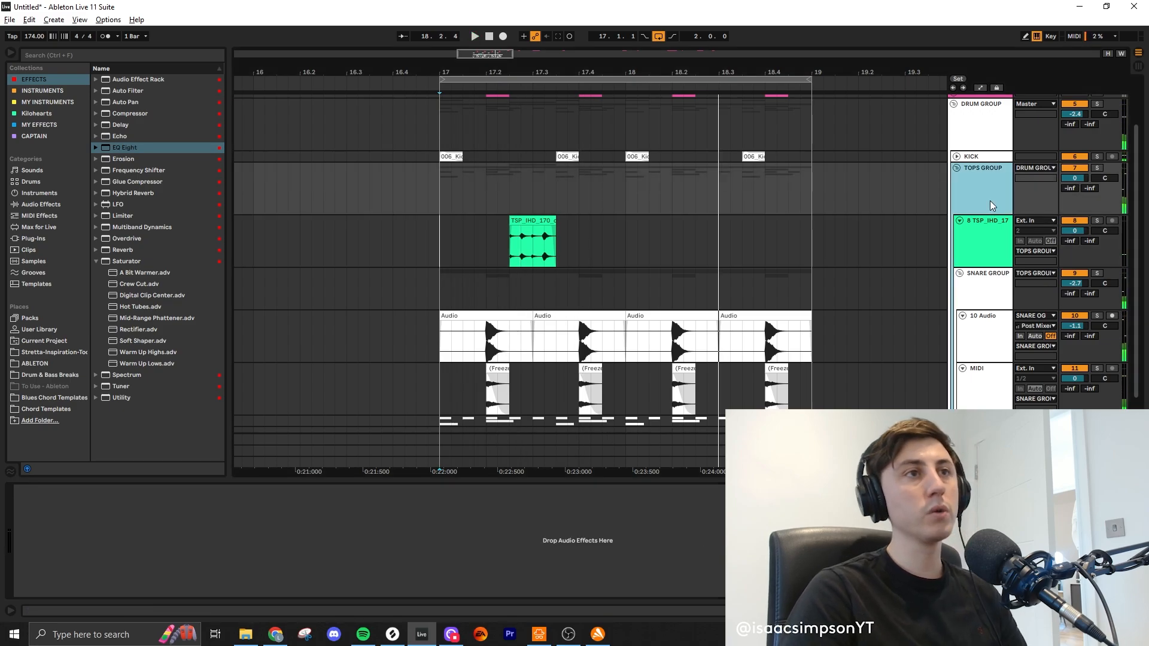
pyautogui.click(982, 242)
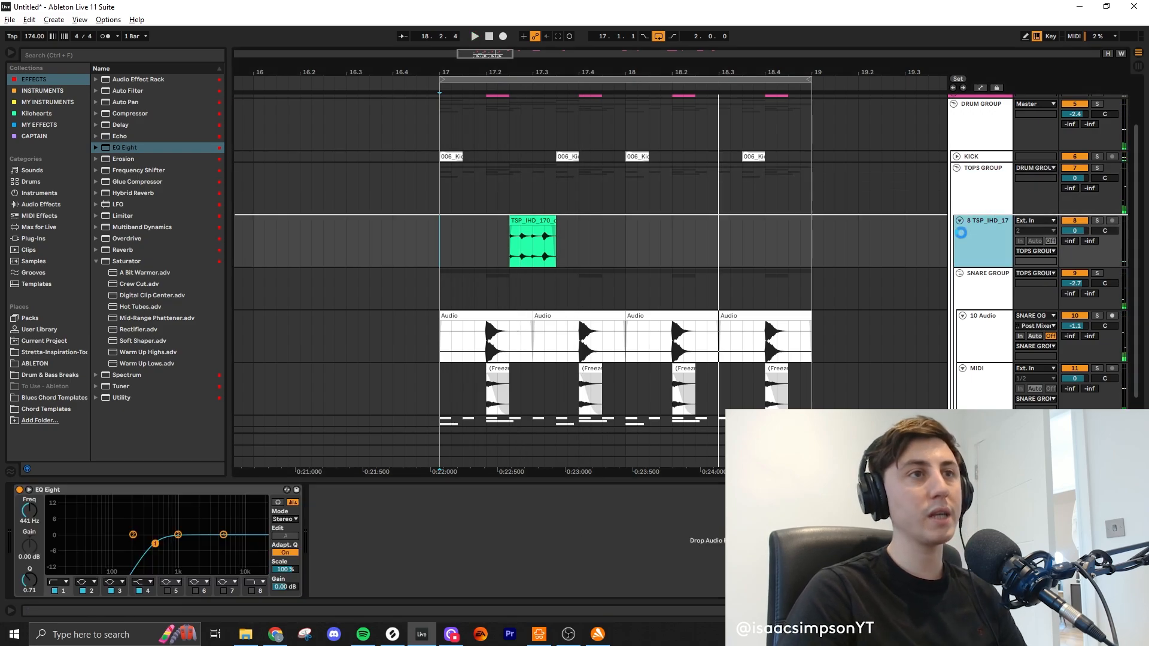
# Step: Add the kHs Transient Shaper to the TOPS GROUP
pyautogui.click(996, 191)
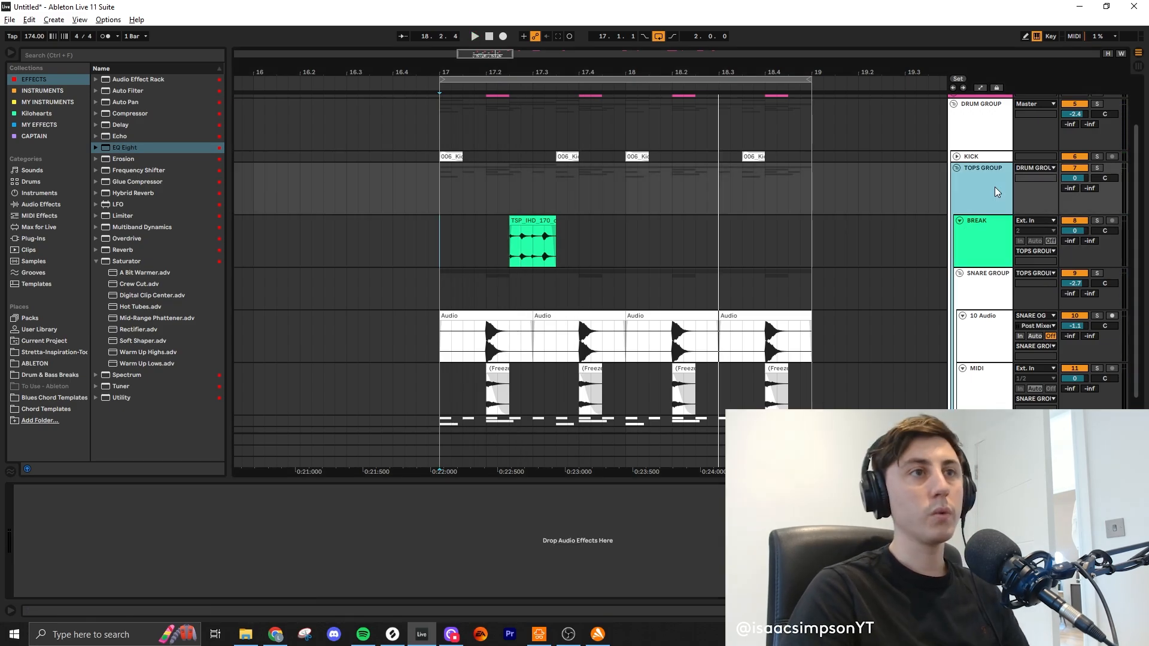
pyautogui.click(36, 114)
pyautogui.moveTo(161, 410); pyautogui.dragTo(334, 423)
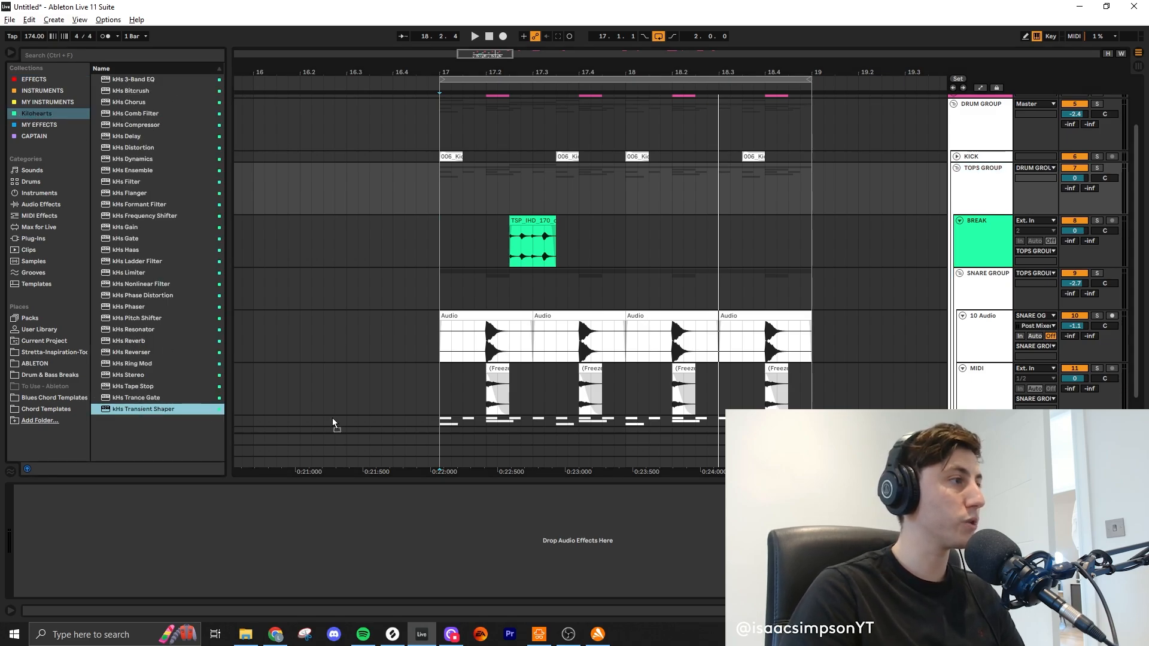